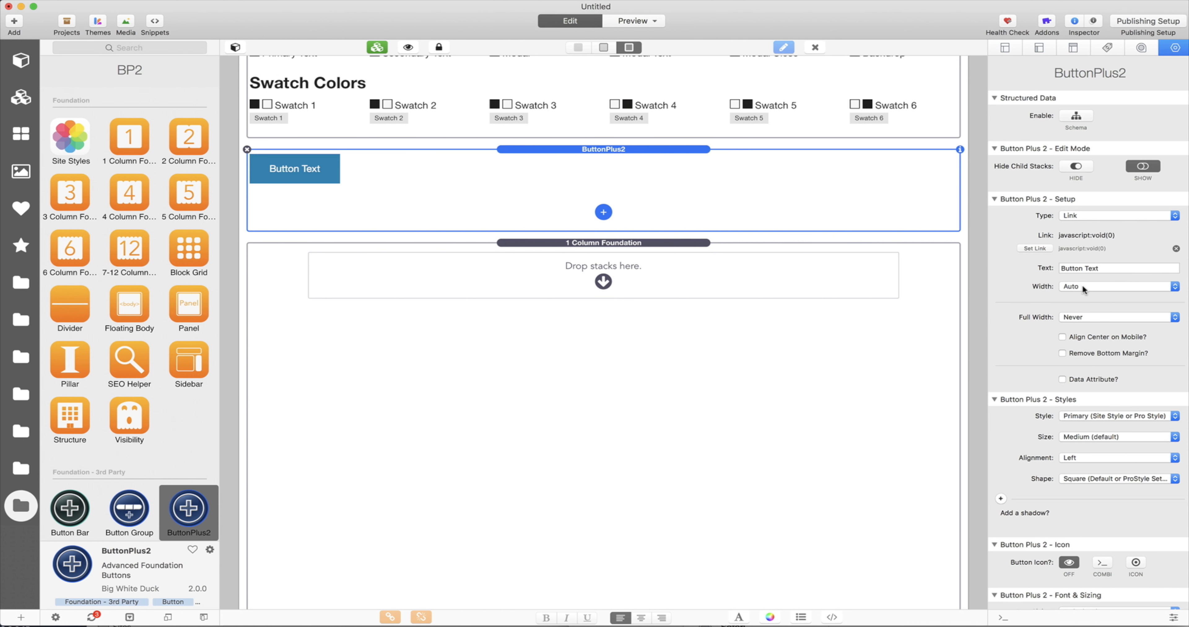
# - Center the button and apply the Custom style with an automatic gradient
pyautogui.click(1096, 458)
pyautogui.click(1097, 468)
pyautogui.click(1098, 410)
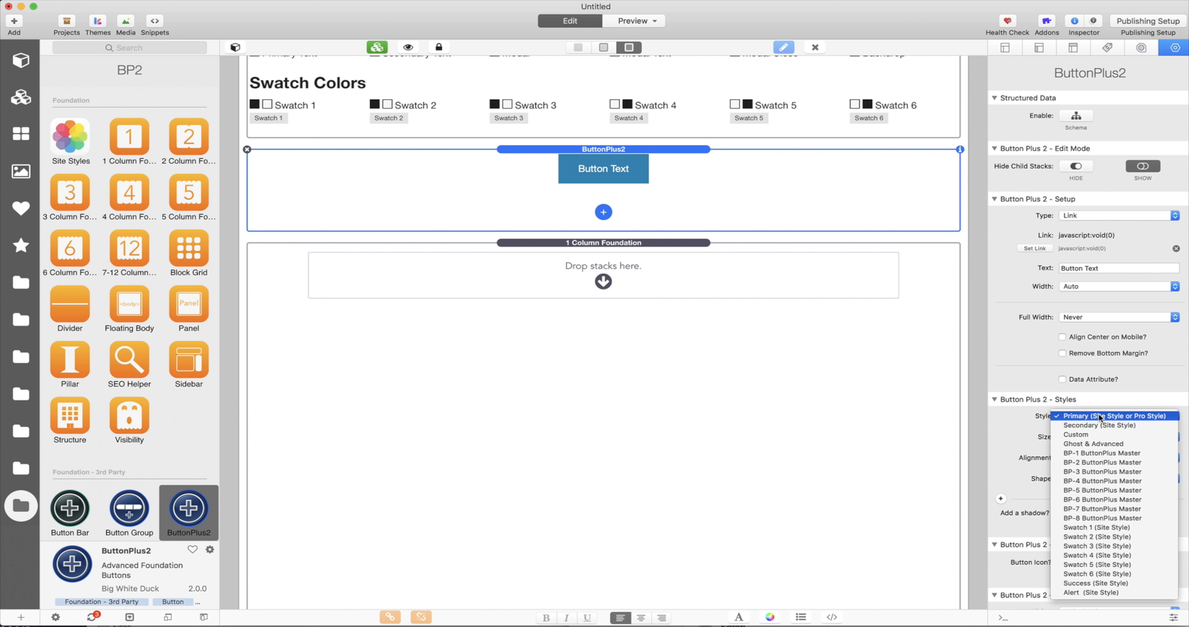
pyautogui.click(1096, 429)
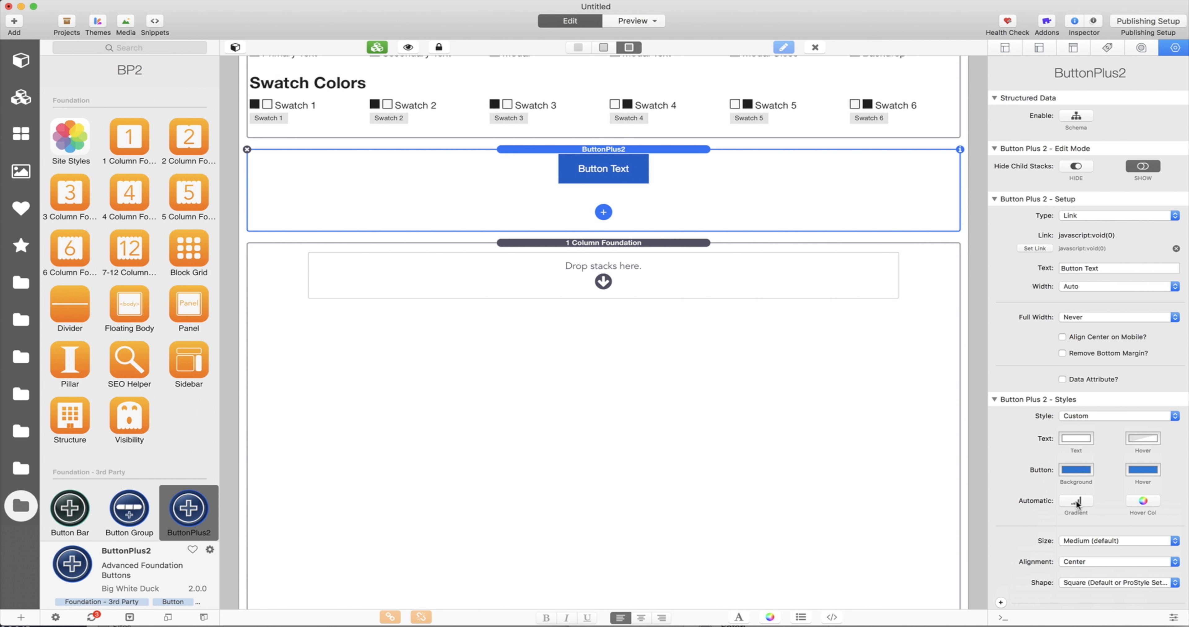
pyautogui.click(1075, 501)
pyautogui.scroll(-1, 834, 344)
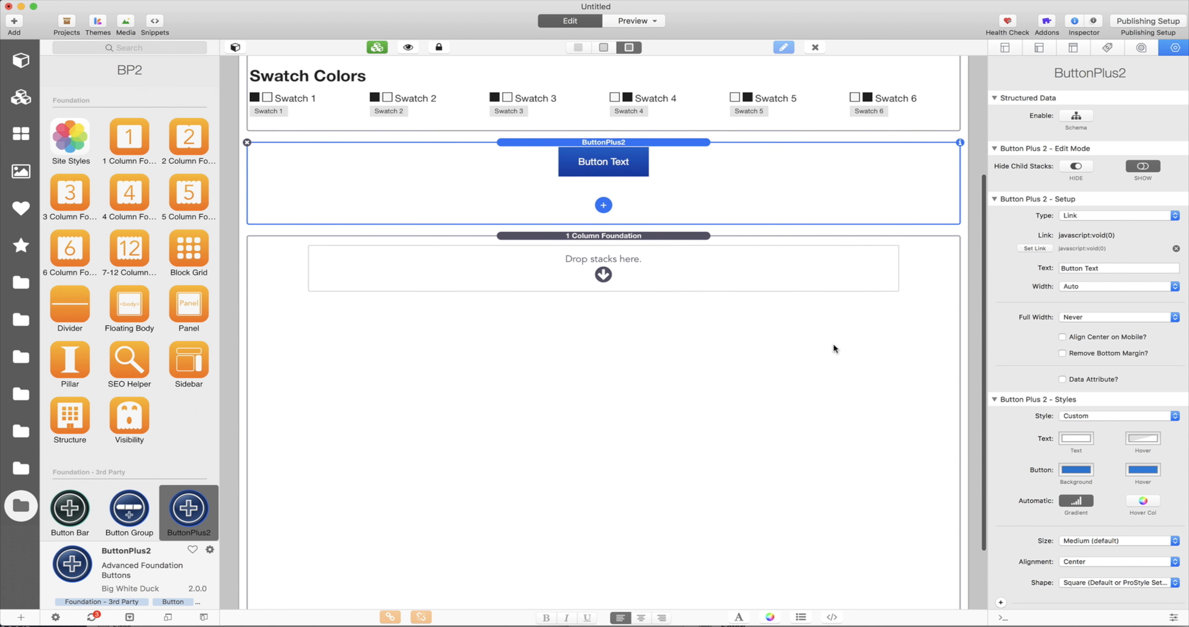
pyautogui.click(669, 243)
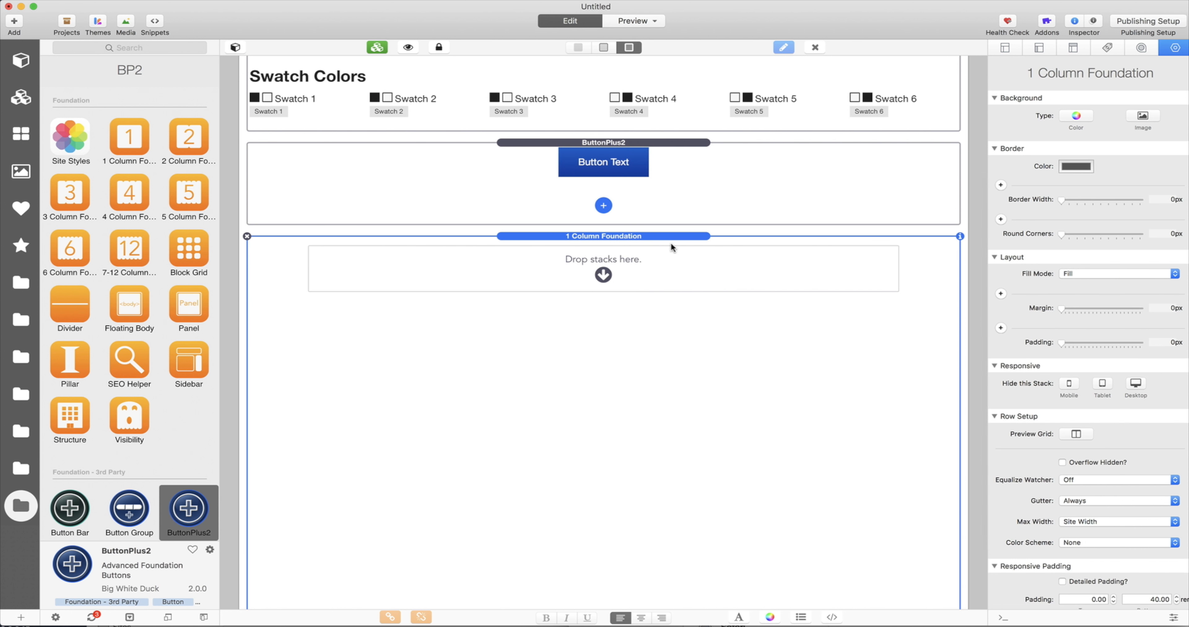
pyautogui.scroll(-3, 730, 400)
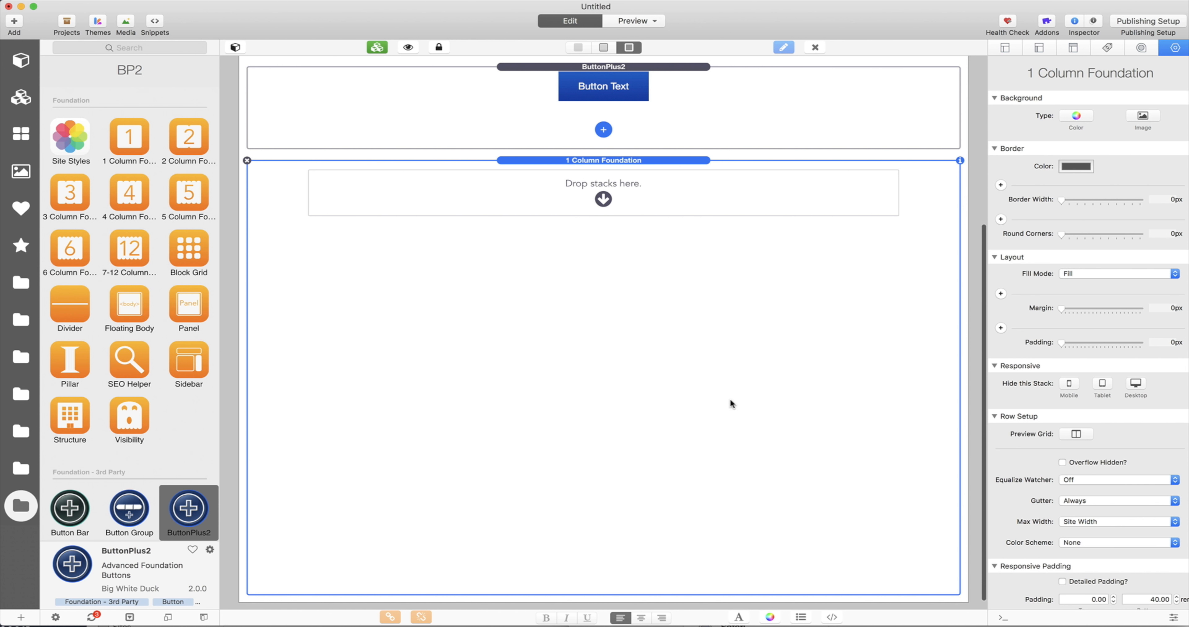
pyautogui.scroll(3, 730, 400)
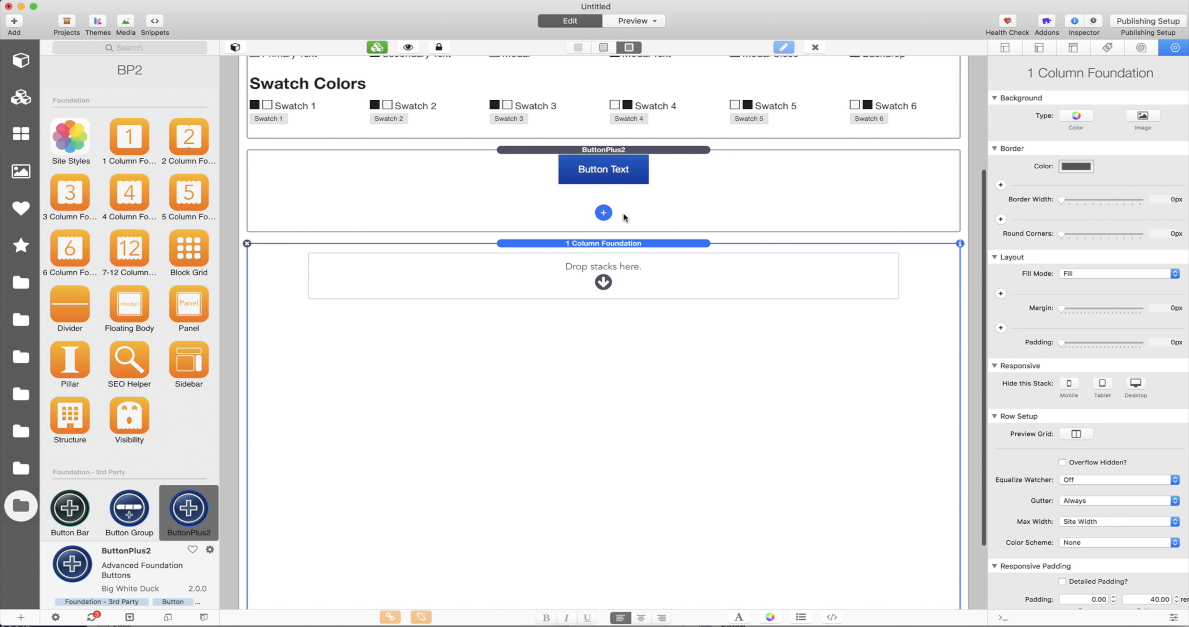
# - Add a Dropdown Menu child to the ButtonPlus2 stack
pyautogui.click(633, 185)
pyautogui.click(603, 213)
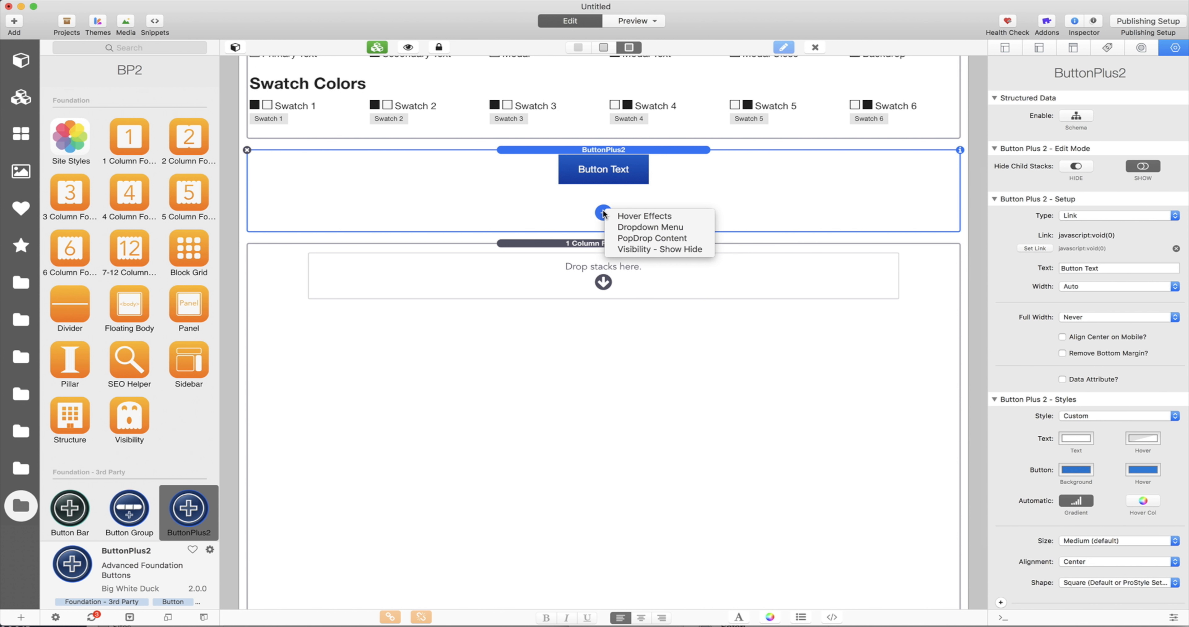
pyautogui.click(655, 226)
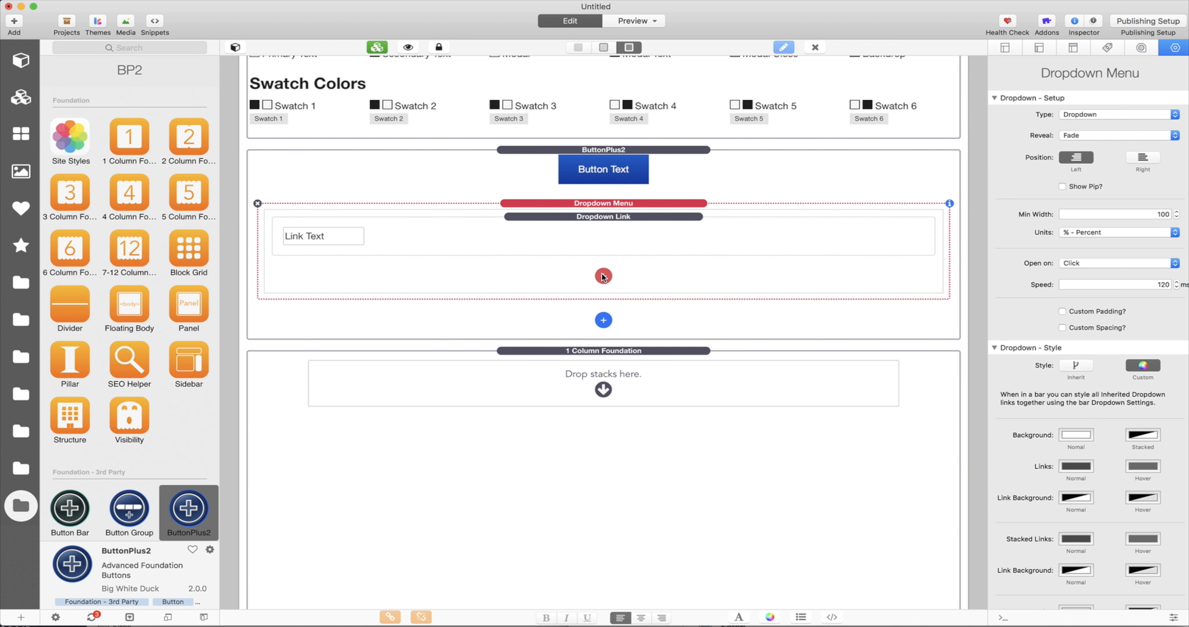
# - Add a second Dropdown Link to the dropdown menu and set its text to "Another Link"
pyautogui.click(621, 216)
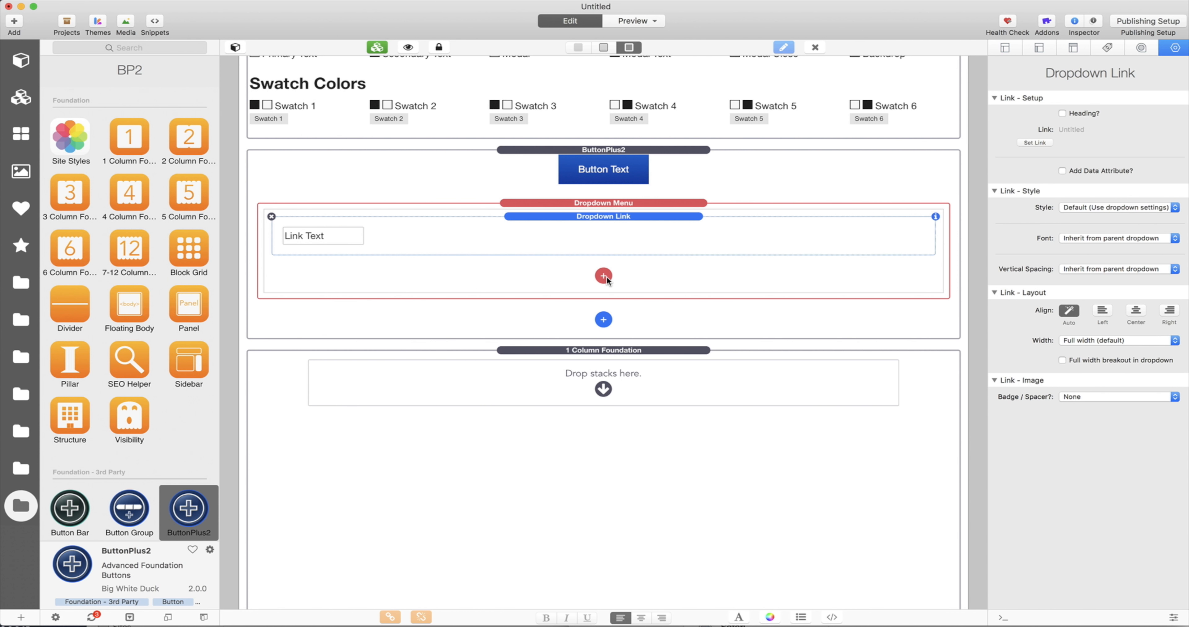
pyautogui.click(603, 276)
pyautogui.click(633, 281)
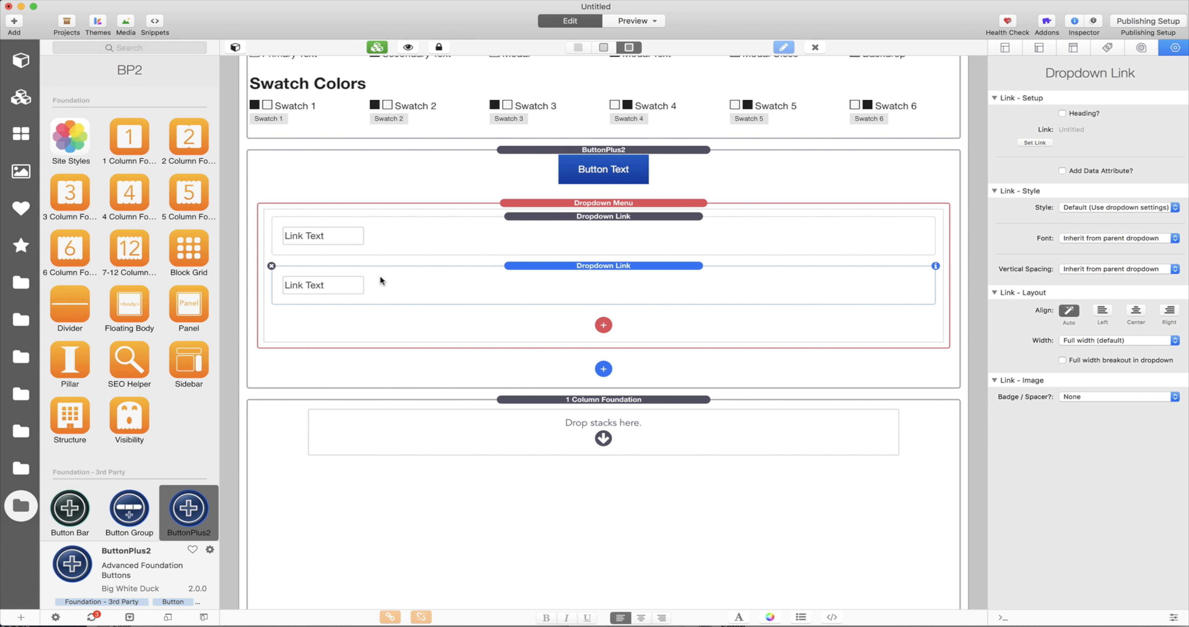
pyautogui.doubleClick(316, 285)
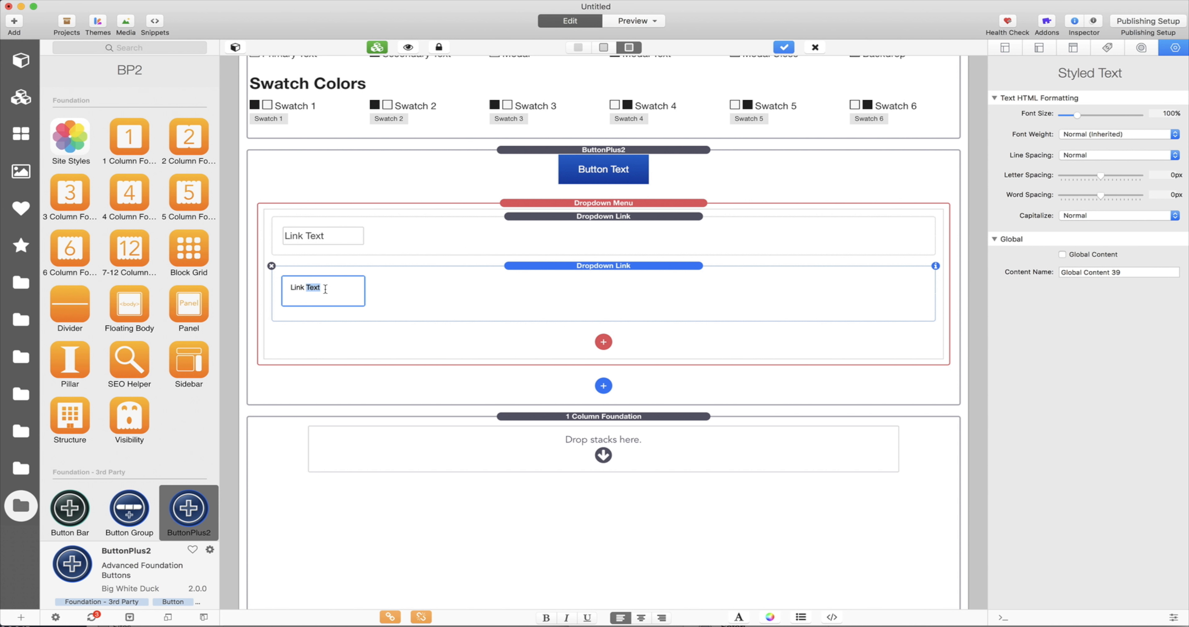
pyautogui.tripleClick(325, 289)
pyautogui.write('Another Link')
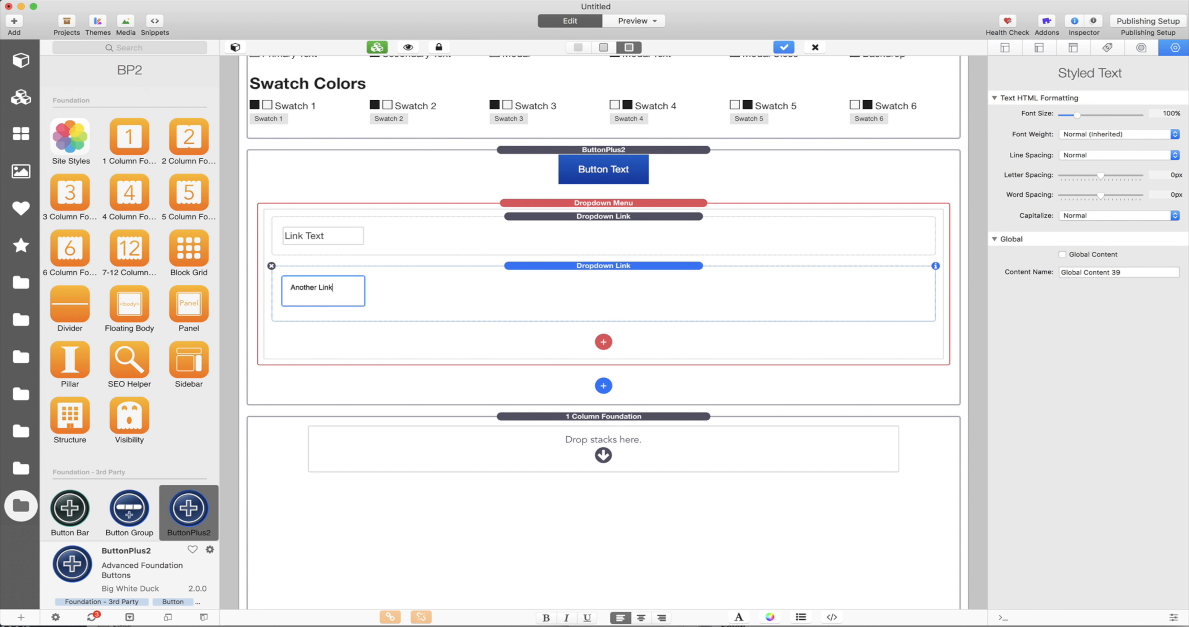
pyautogui.click(468, 277)
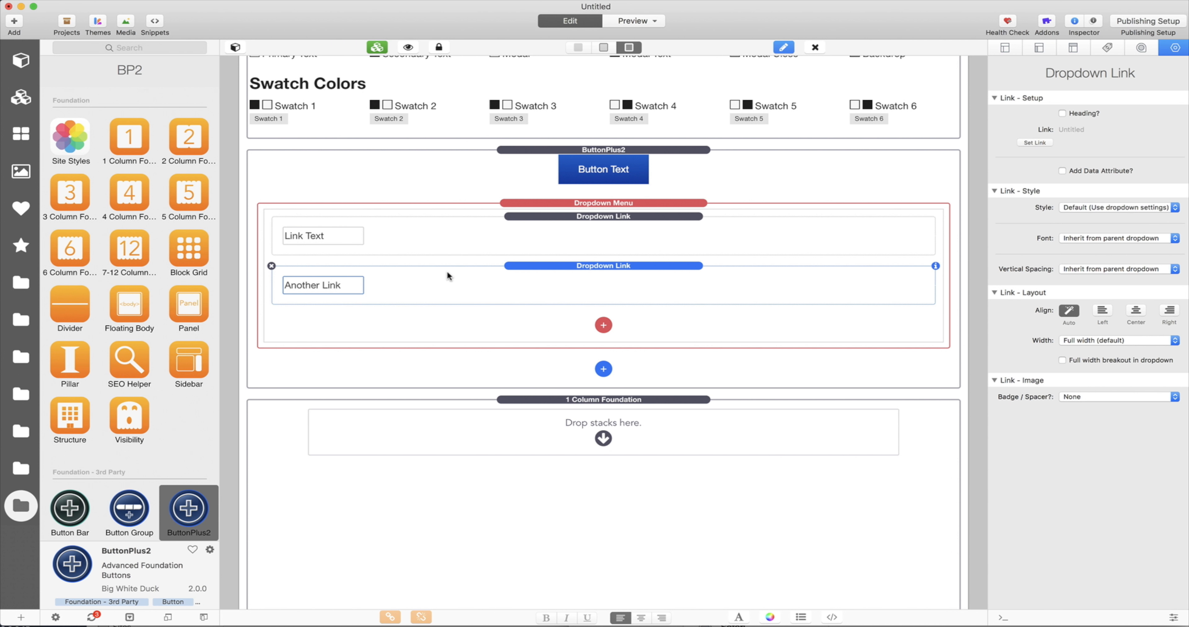
# - Insert a Divider stack below the "Another Link" item and add a new Dropdown Link beneath it
pyautogui.moveTo(67, 312); pyautogui.dragTo(304, 304)
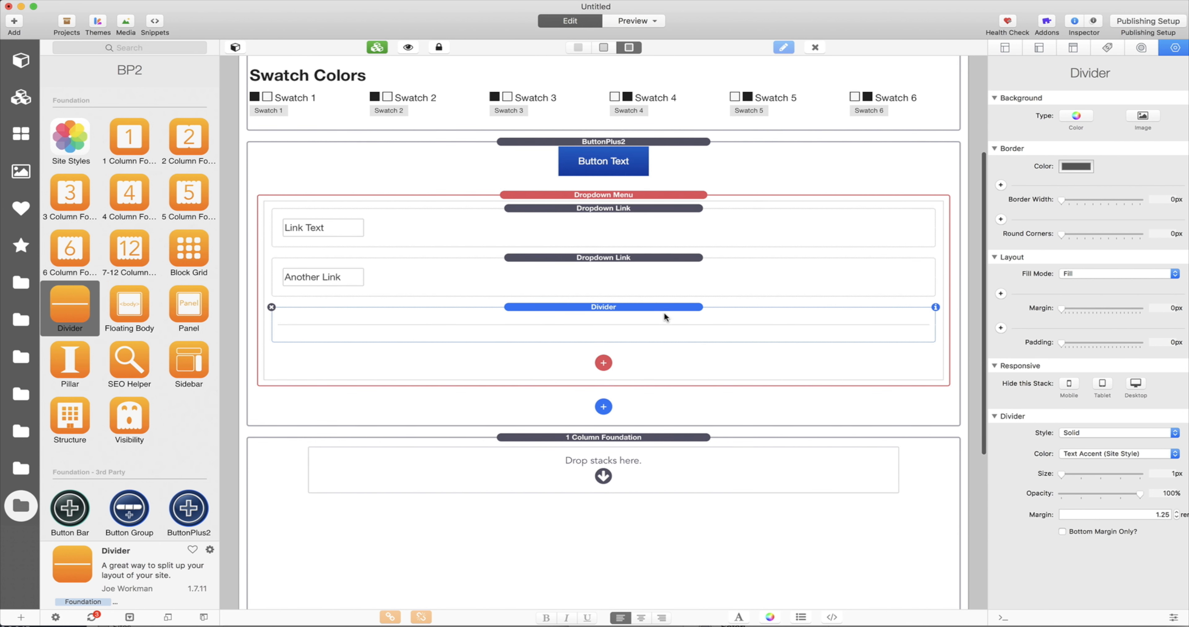
pyautogui.scroll(-3, 664, 312)
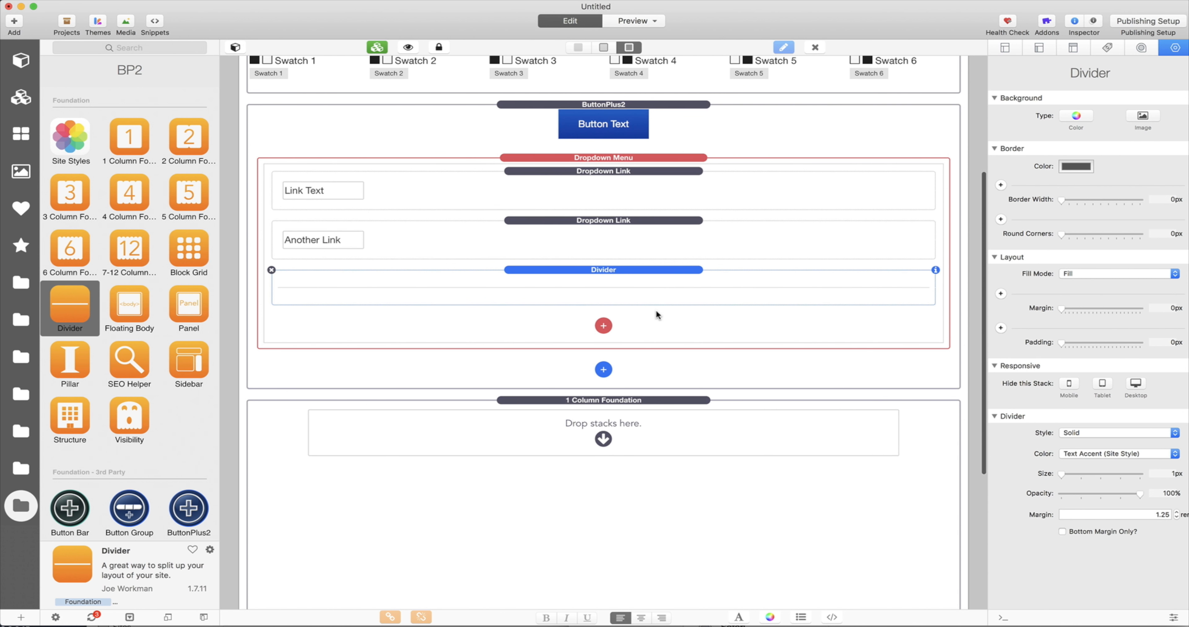
pyautogui.click(604, 325)
pyautogui.click(619, 331)
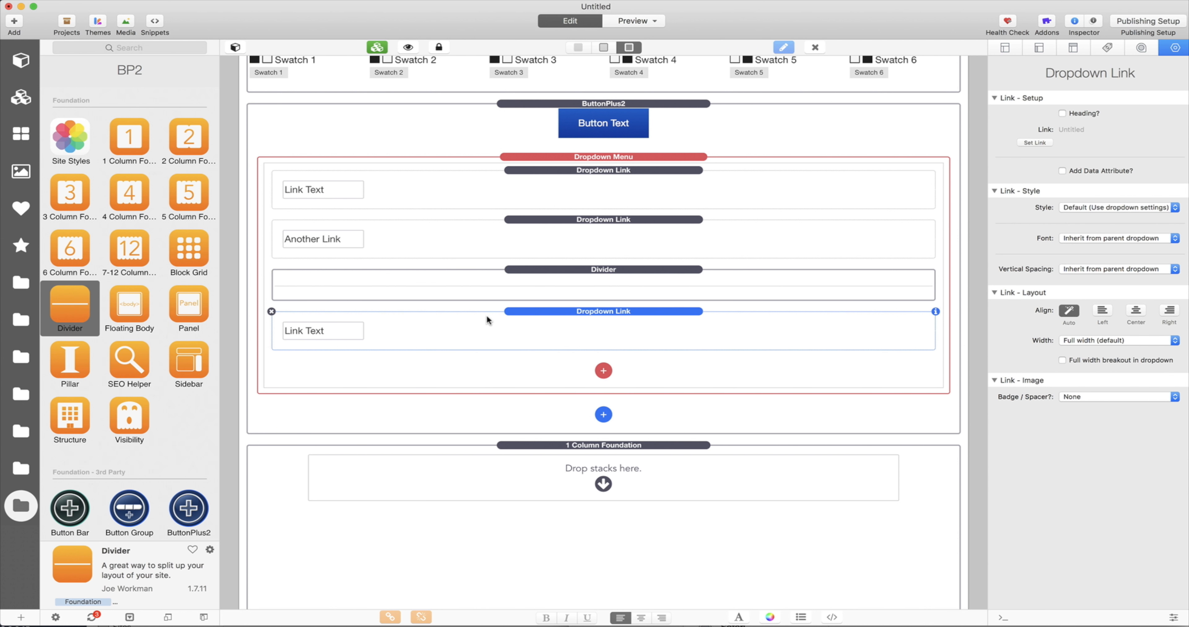
# - Set the text of the link below the divider to "A Heading" in bold and make that link a heading
pyautogui.doubleClick(338, 331)
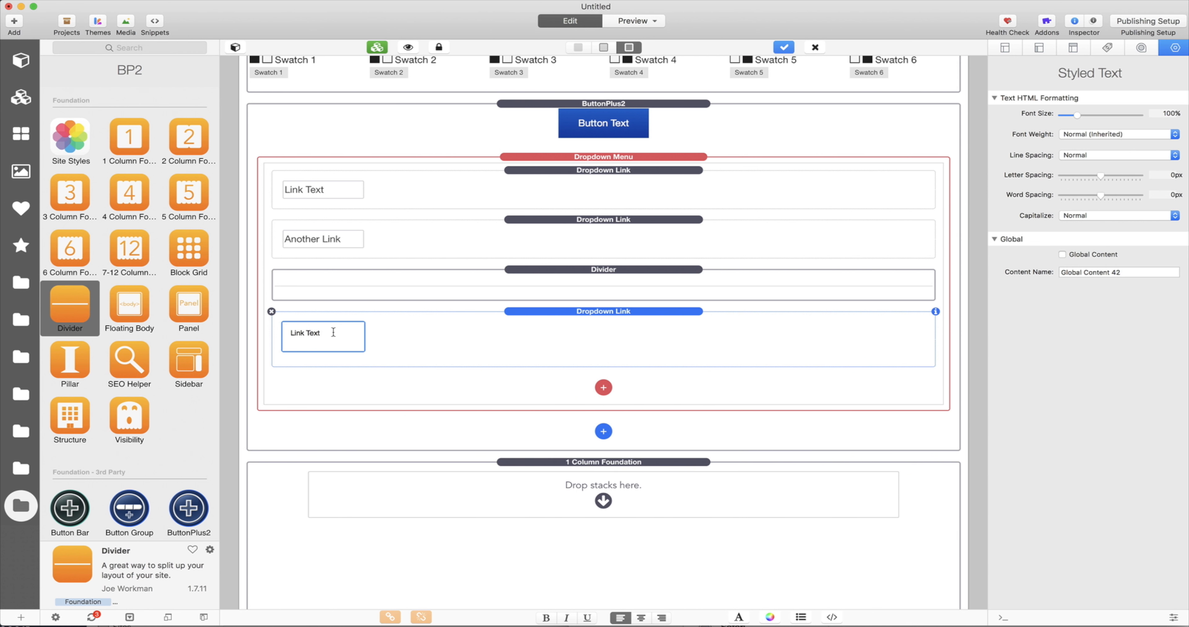
pyautogui.tripleClick(334, 332)
pyautogui.write('A Heading')
pyautogui.tripleClick(332, 333)
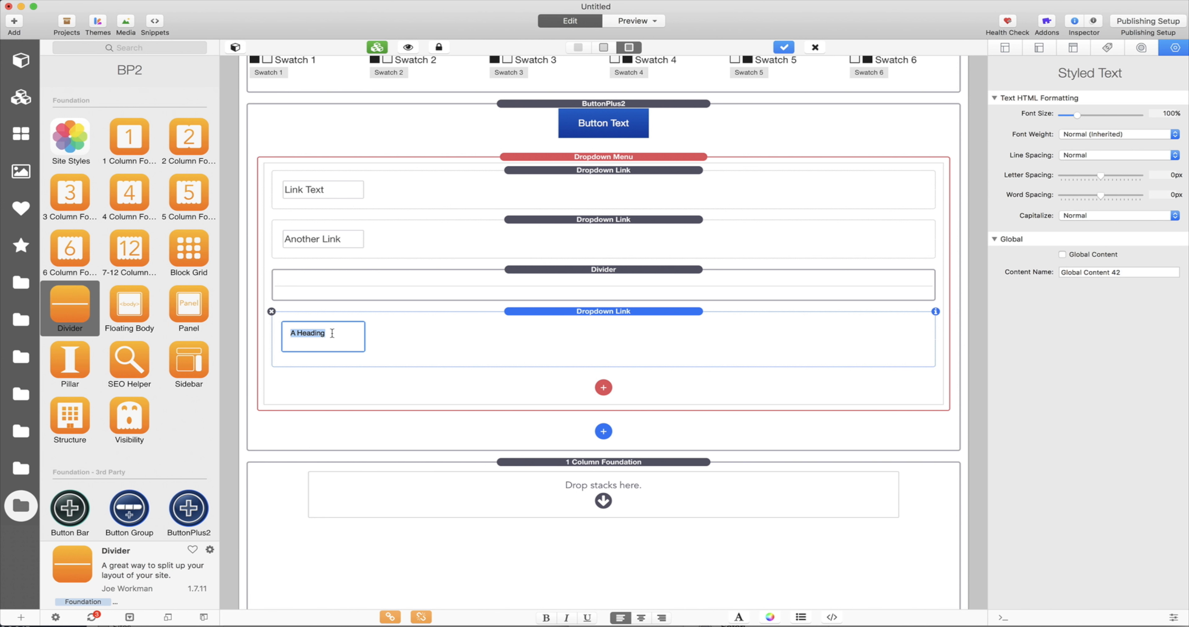
pyautogui.press('super+b')
pyautogui.click(479, 323)
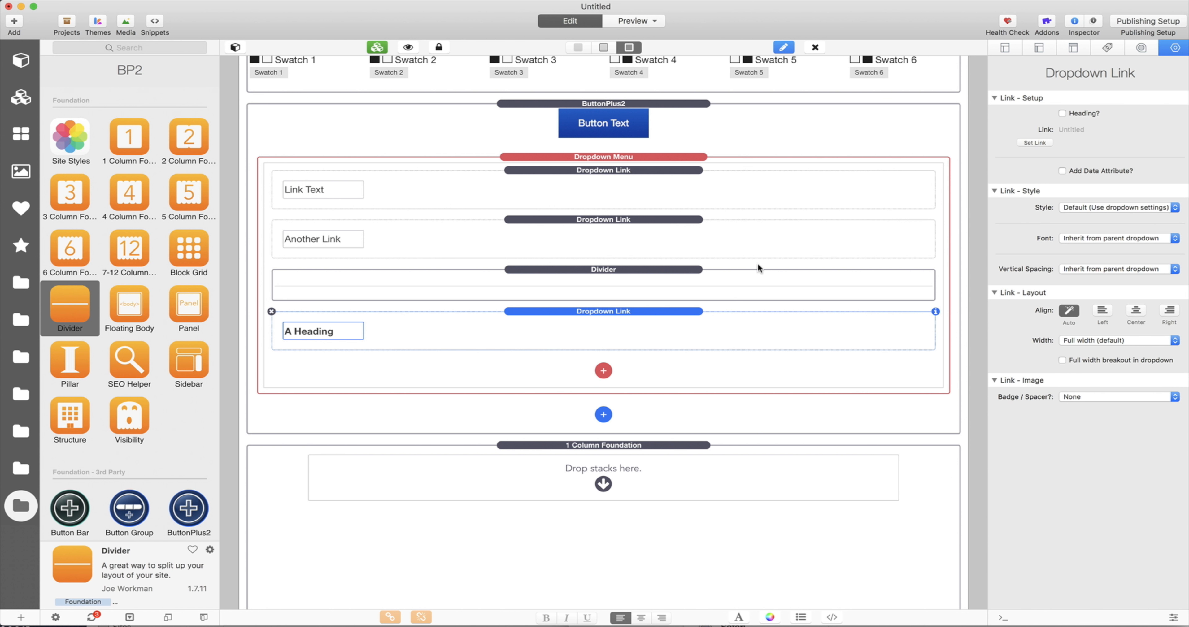
pyautogui.scroll(-1, 702, 313)
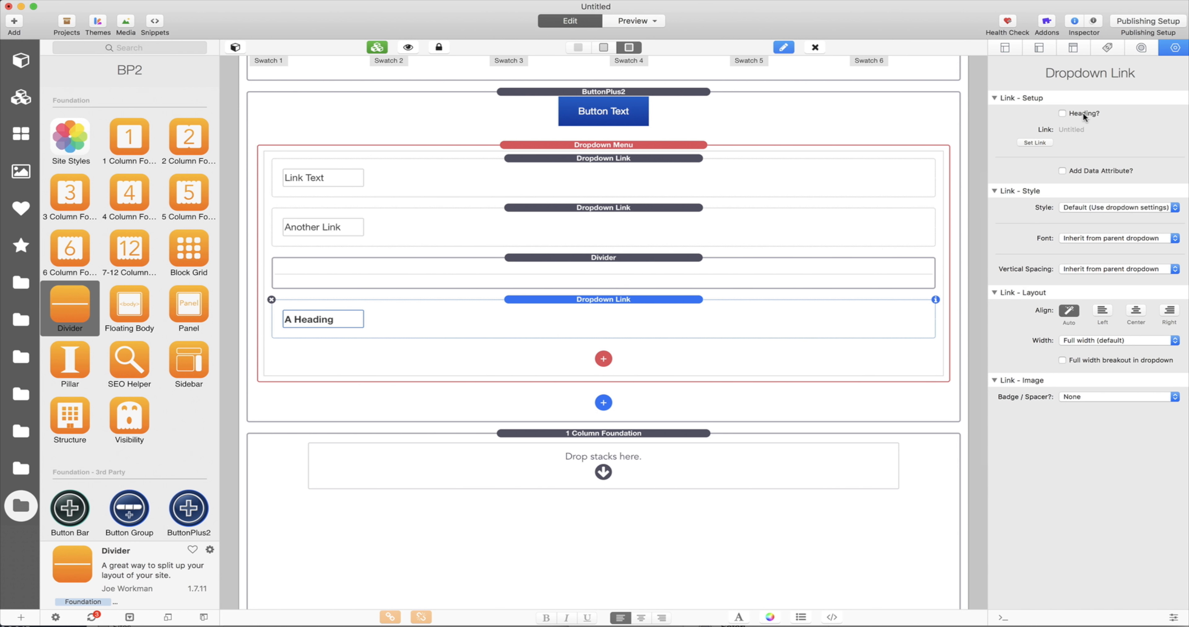
pyautogui.click(1074, 113)
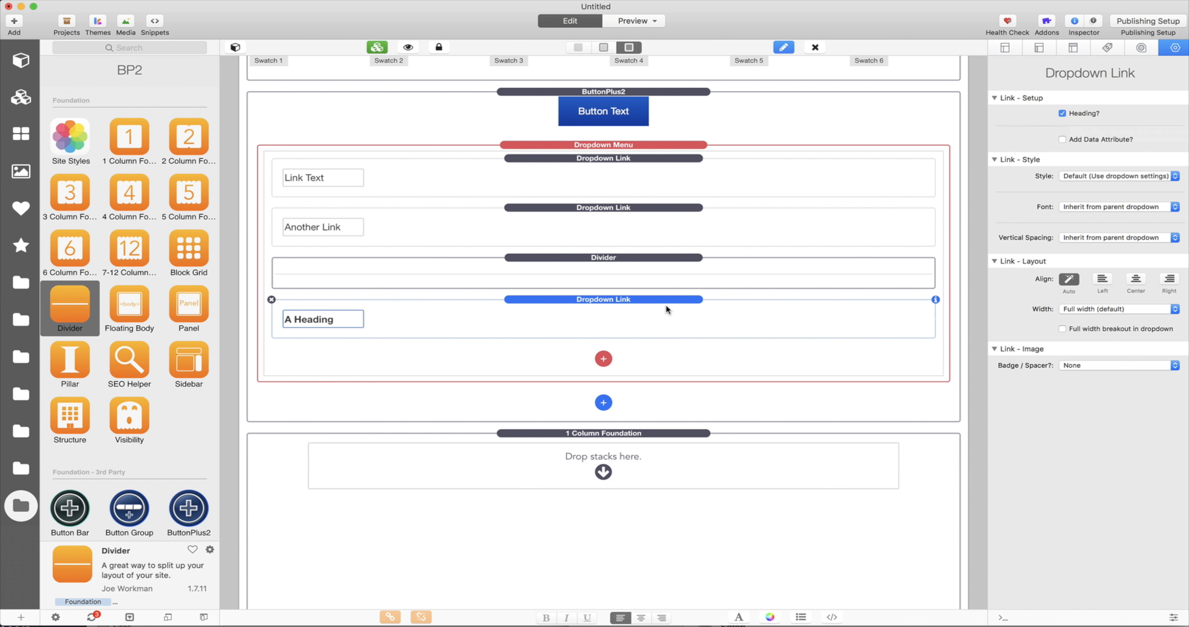
# - Add another Dropdown Link below the "A Heading" item
pyautogui.scroll(-2, 666, 305)
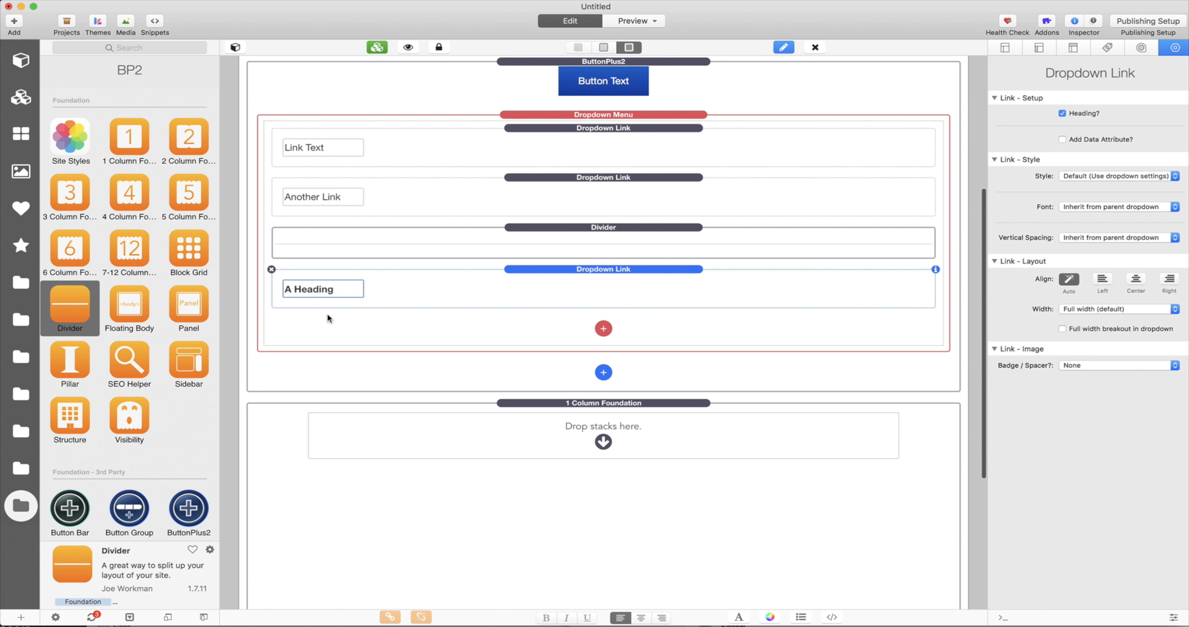
pyautogui.scroll(-2, 409, 289)
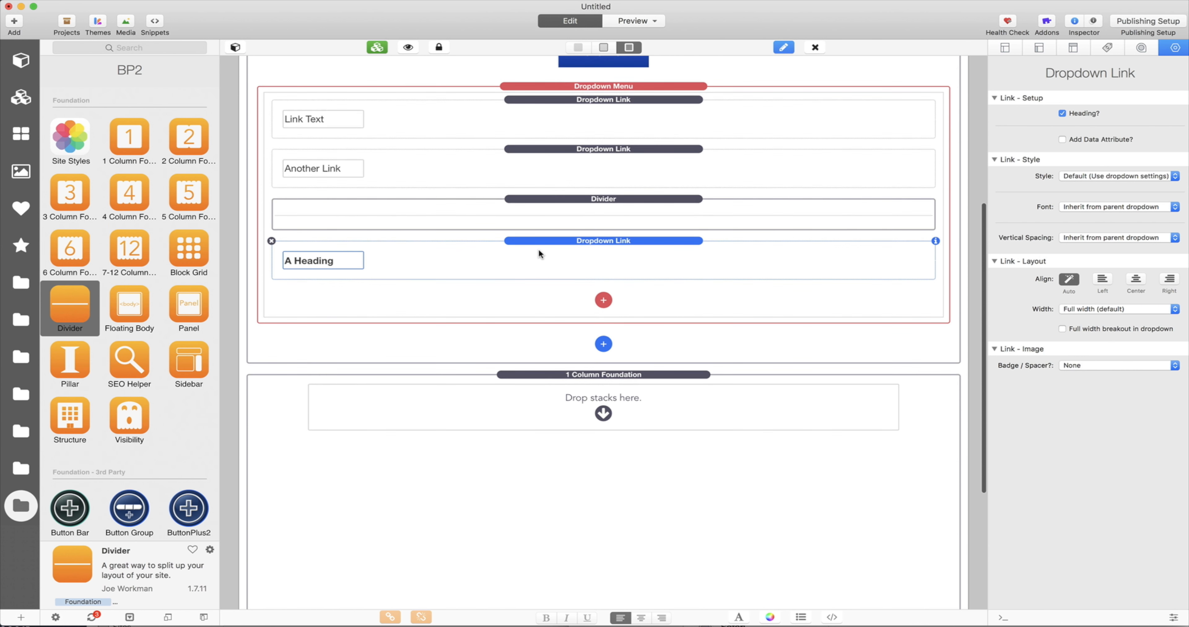
pyautogui.click(603, 293)
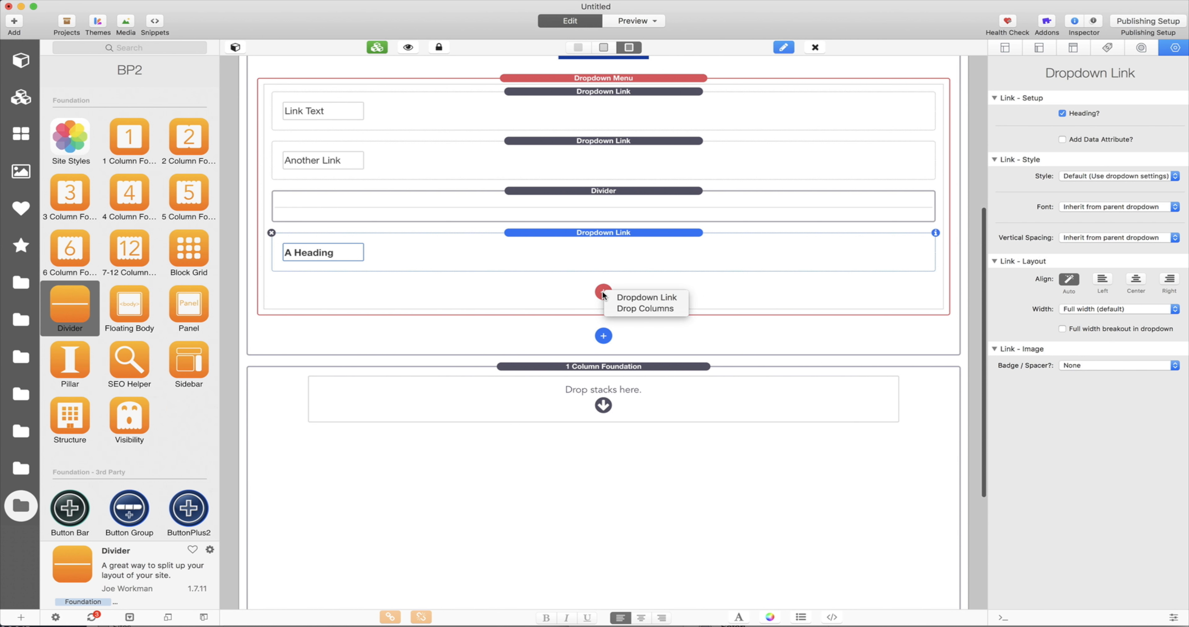
pyautogui.click(627, 292)
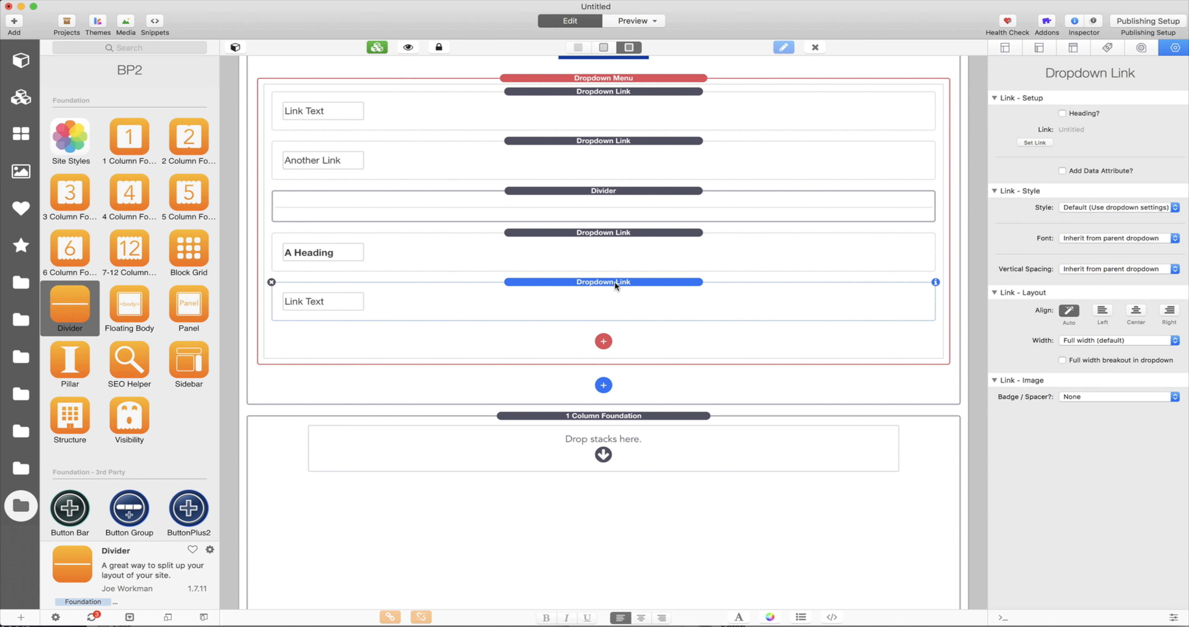
pyautogui.scroll(-1, 689, 277)
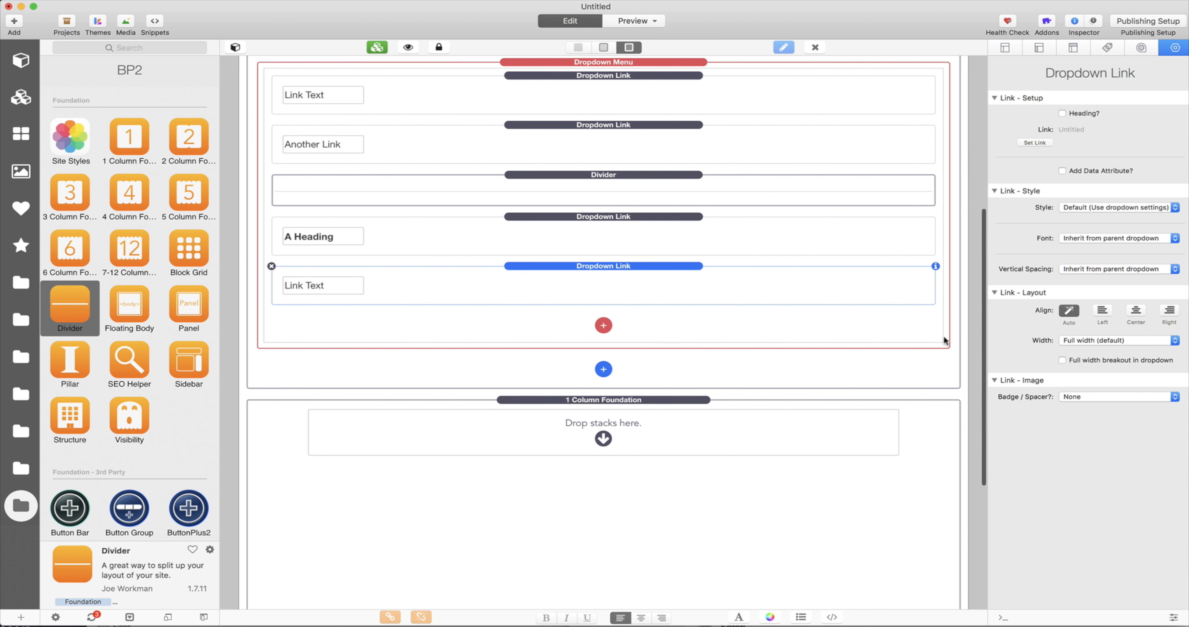
# - Give the new link a Badge Image using the local yellow document icon, with an image height of 16 px
pyautogui.click(1089, 396)
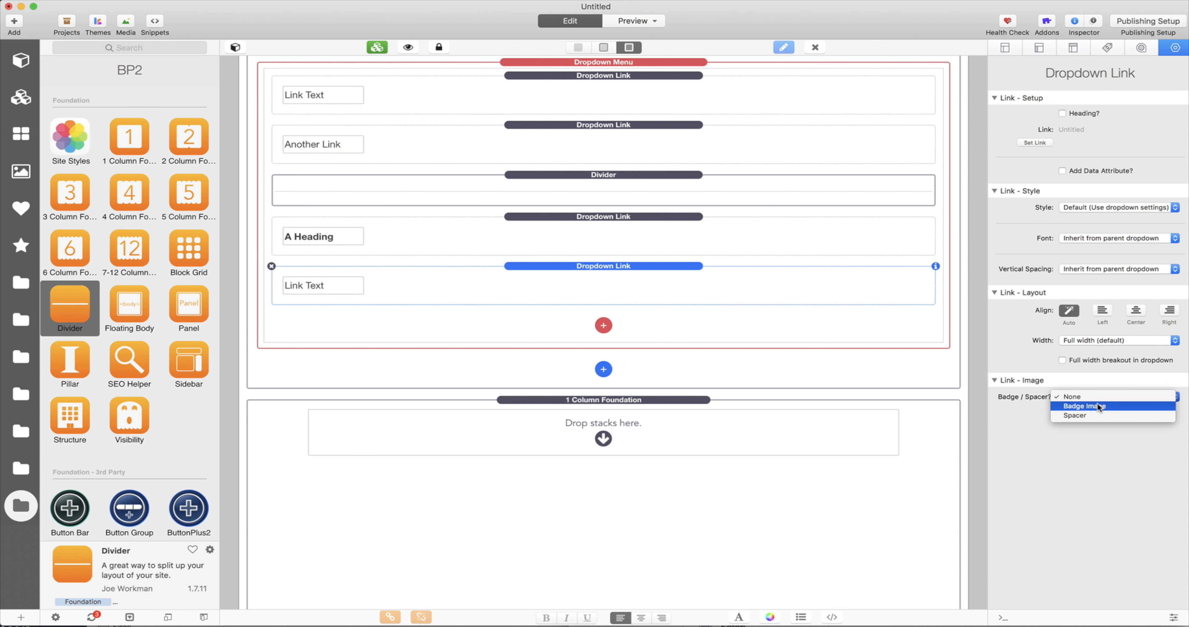
pyautogui.click(1097, 401)
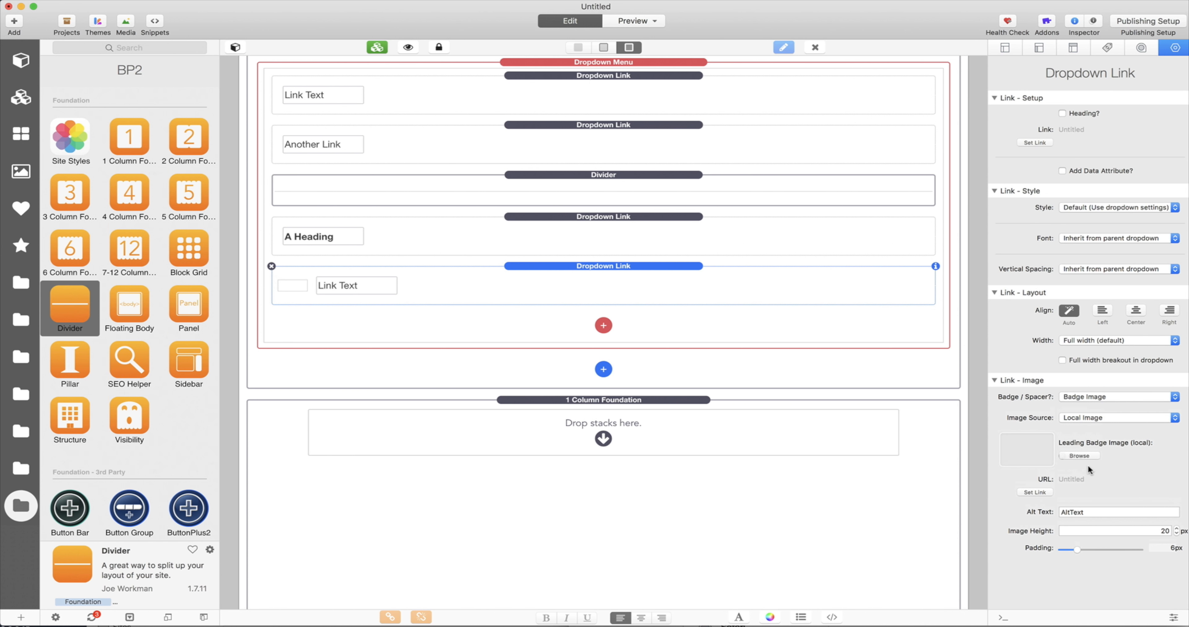
pyautogui.moveTo(1085, 625); pyautogui.dragTo(1025, 452)
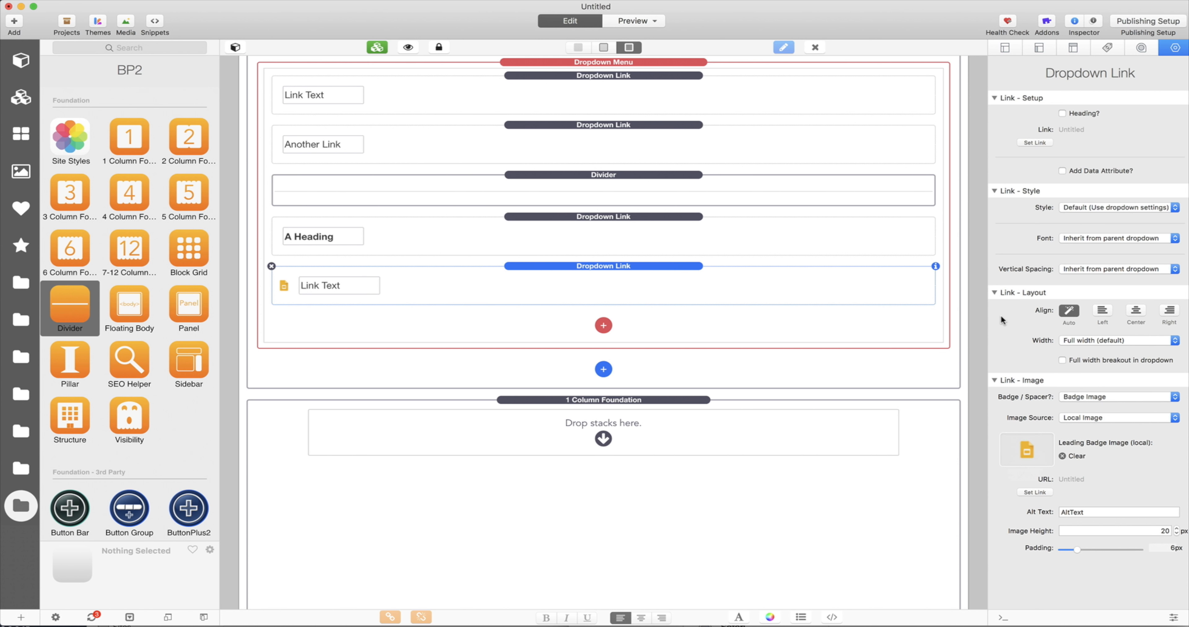
pyautogui.click(1142, 528)
pyautogui.write('16')
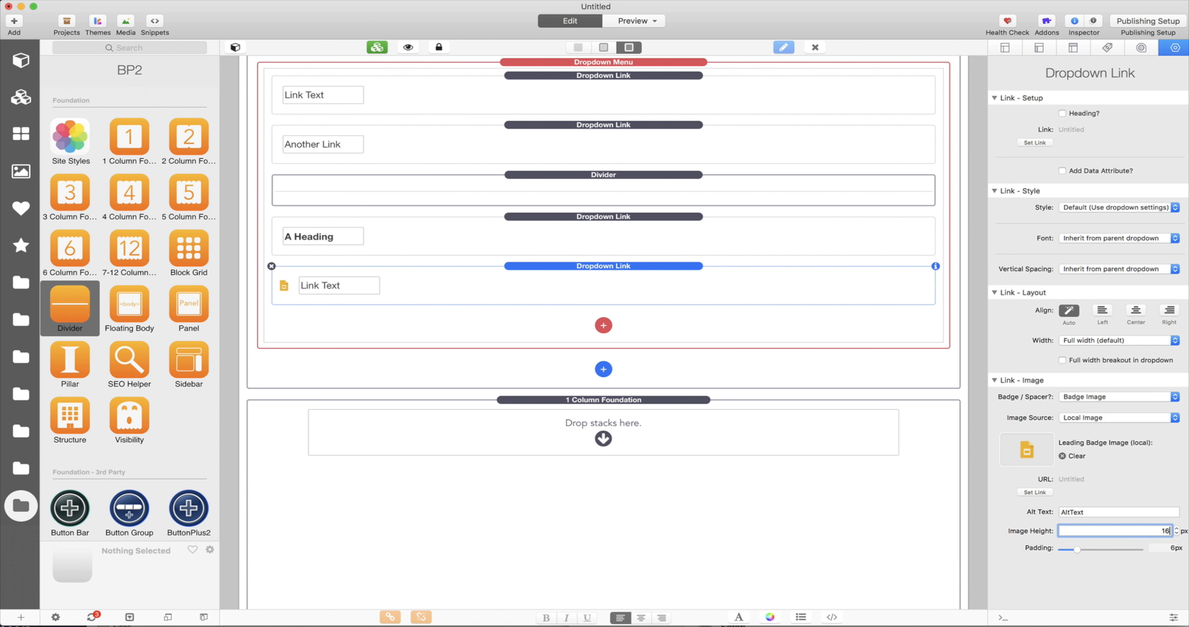
pyautogui.press('Return')
# - Duplicate the badge link twice and replace the copies' badge images with the green and the blue document icons
pyautogui.click(558, 265)
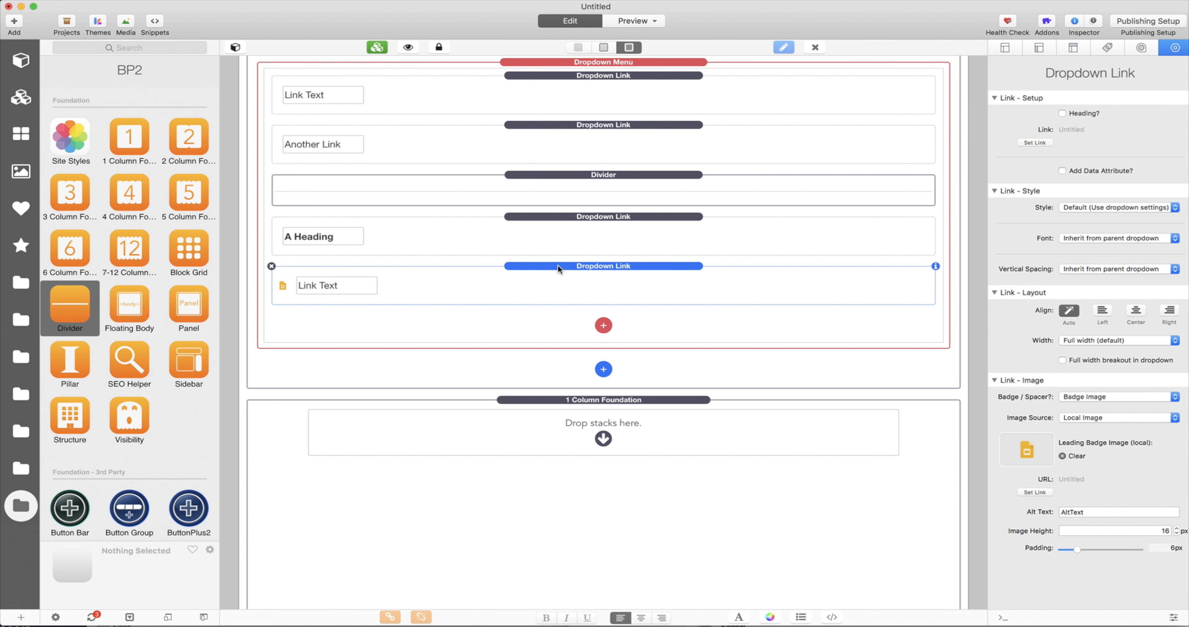
pyautogui.moveTo(558, 265); pyautogui.dragTo(690, 332)
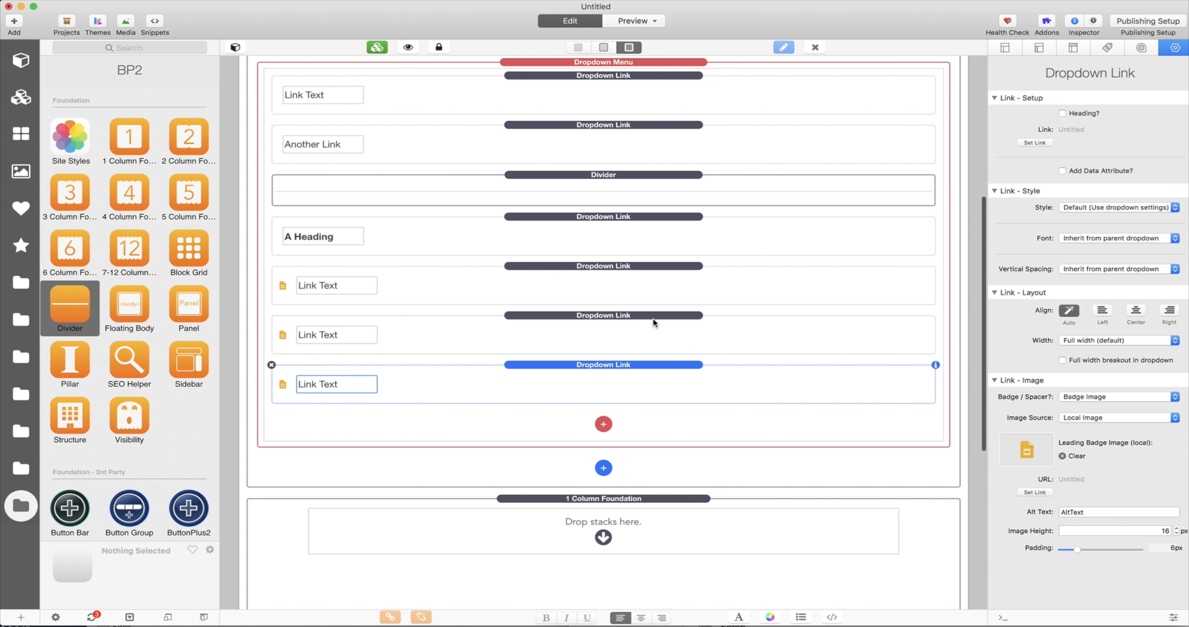
pyautogui.click(653, 319)
pyautogui.moveTo(1180, 603); pyautogui.dragTo(1026, 458)
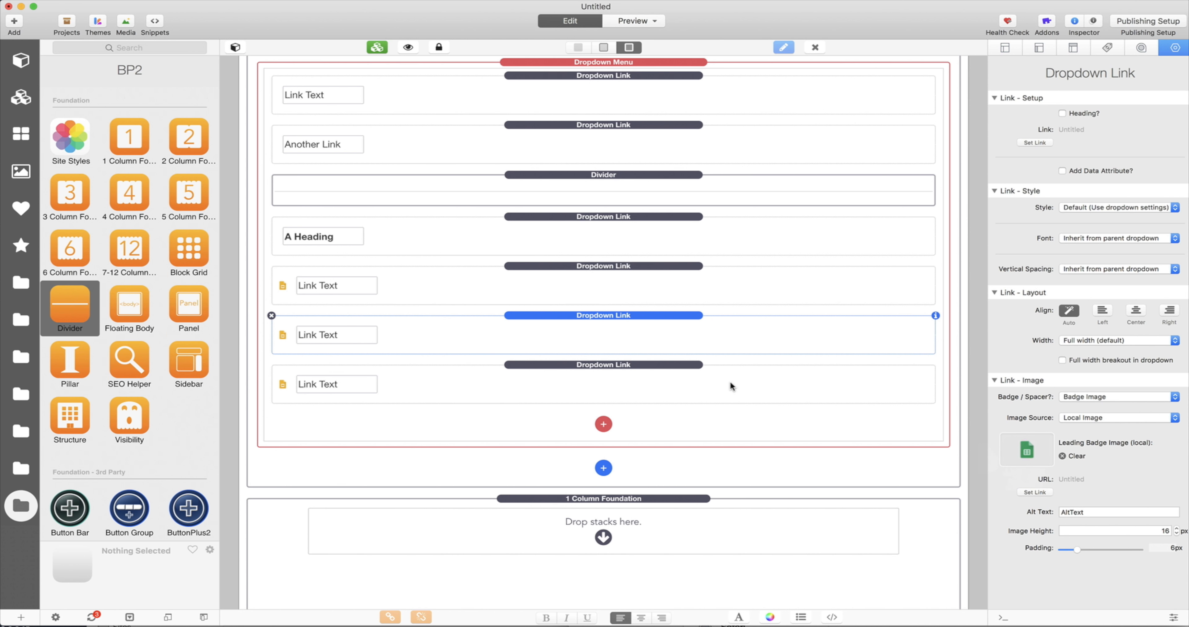
pyautogui.click(674, 371)
pyautogui.moveTo(1179, 603); pyautogui.dragTo(1024, 465)
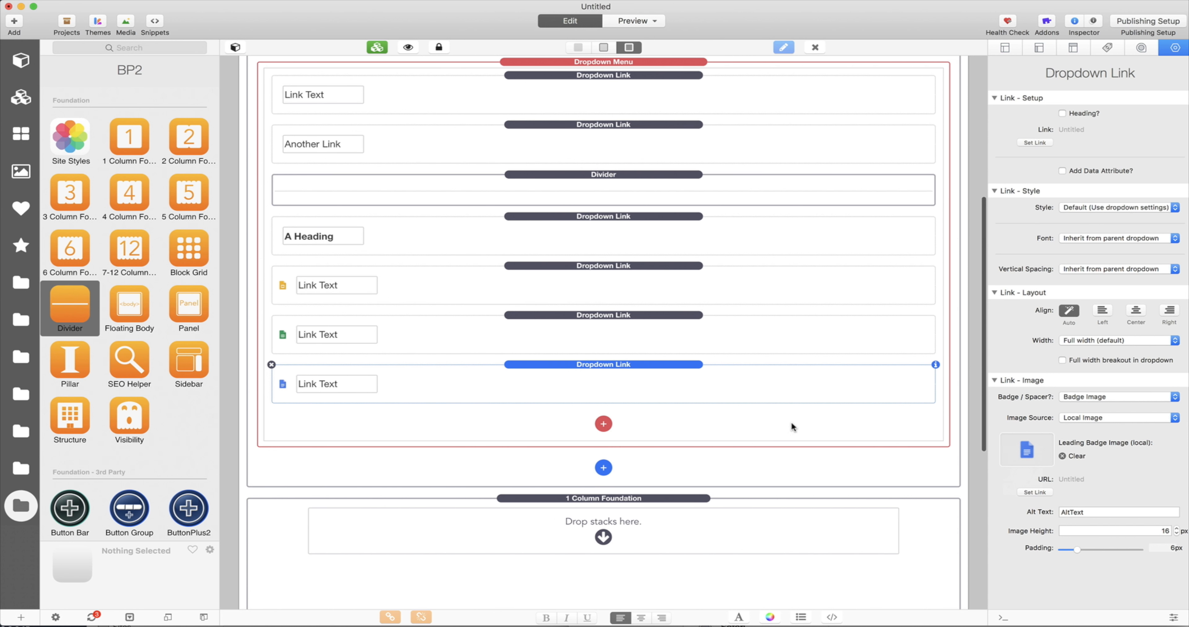
pyautogui.scroll(3, 782, 358)
pyautogui.scroll(1, 782, 364)
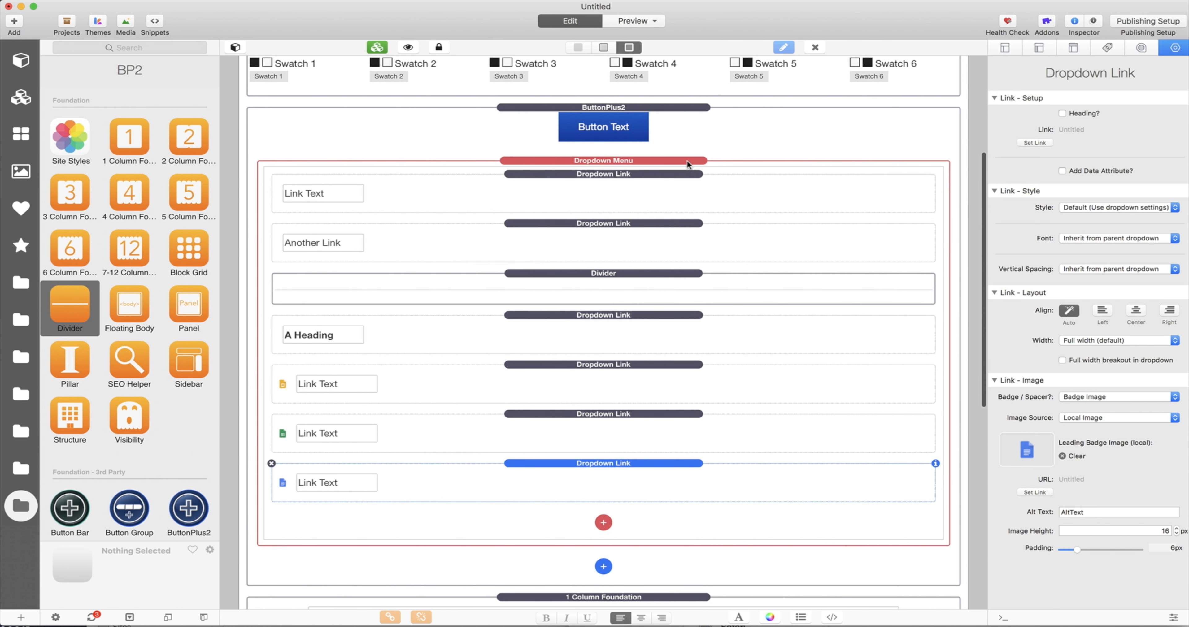
# - Enable custom padding for the Dropdown Menu and set its right padding to 16 px
pyautogui.click(687, 159)
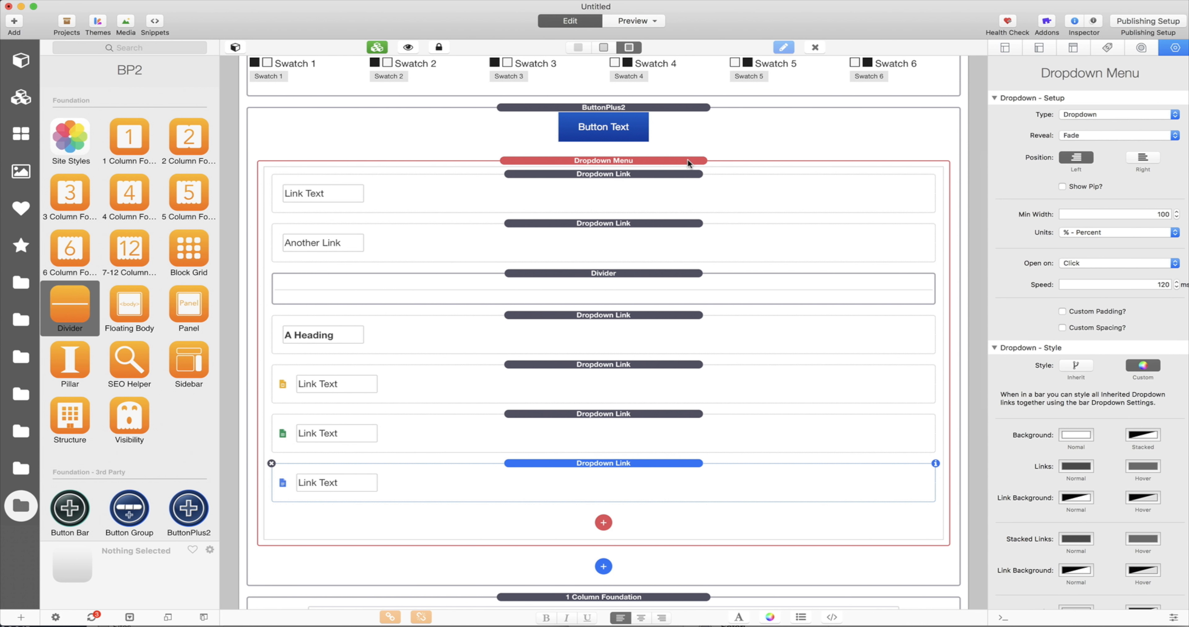
pyautogui.click(1090, 310)
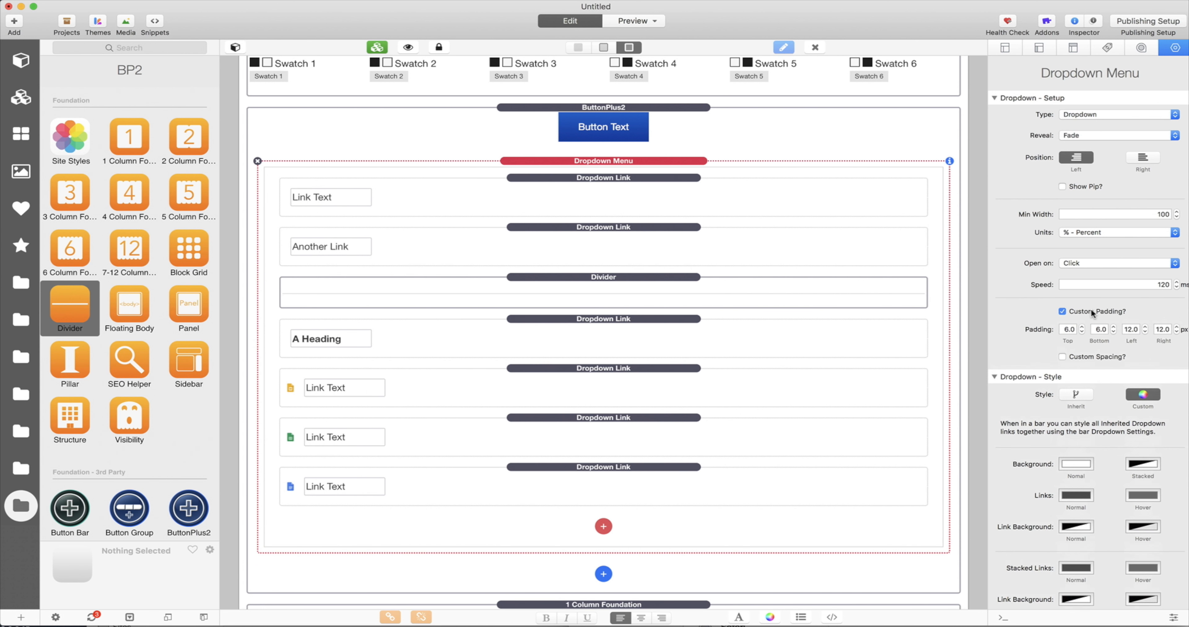
pyautogui.click(1163, 329)
pyautogui.press('super+a')
pyautogui.write('616')
pyautogui.press('Return')
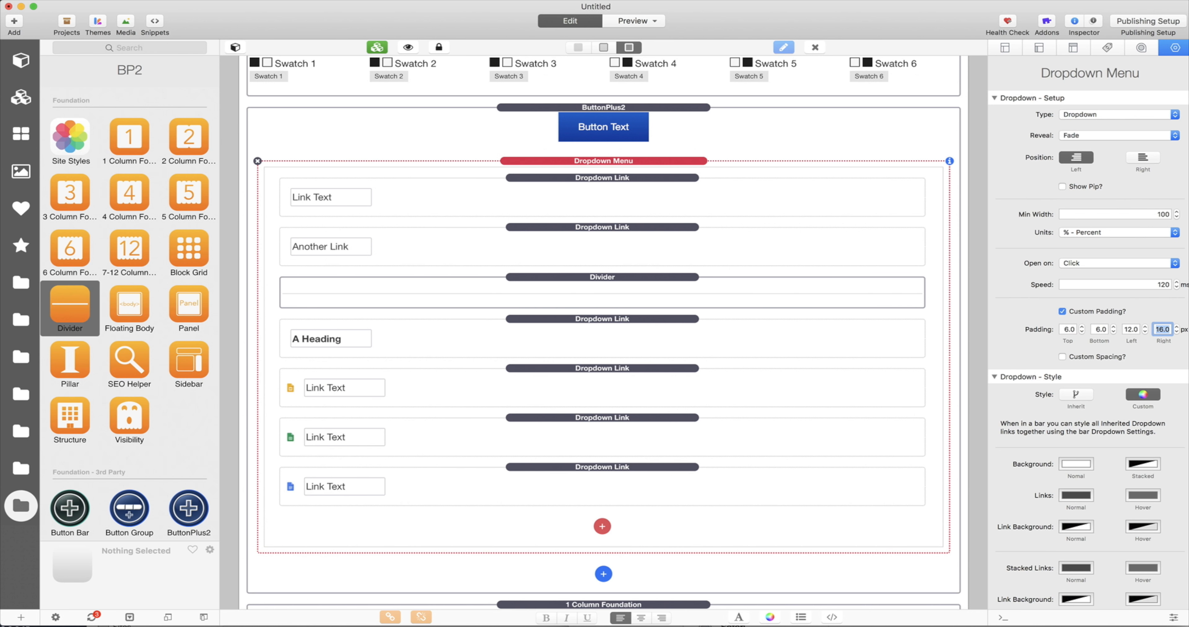
pyautogui.scroll(-2, 413, 427)
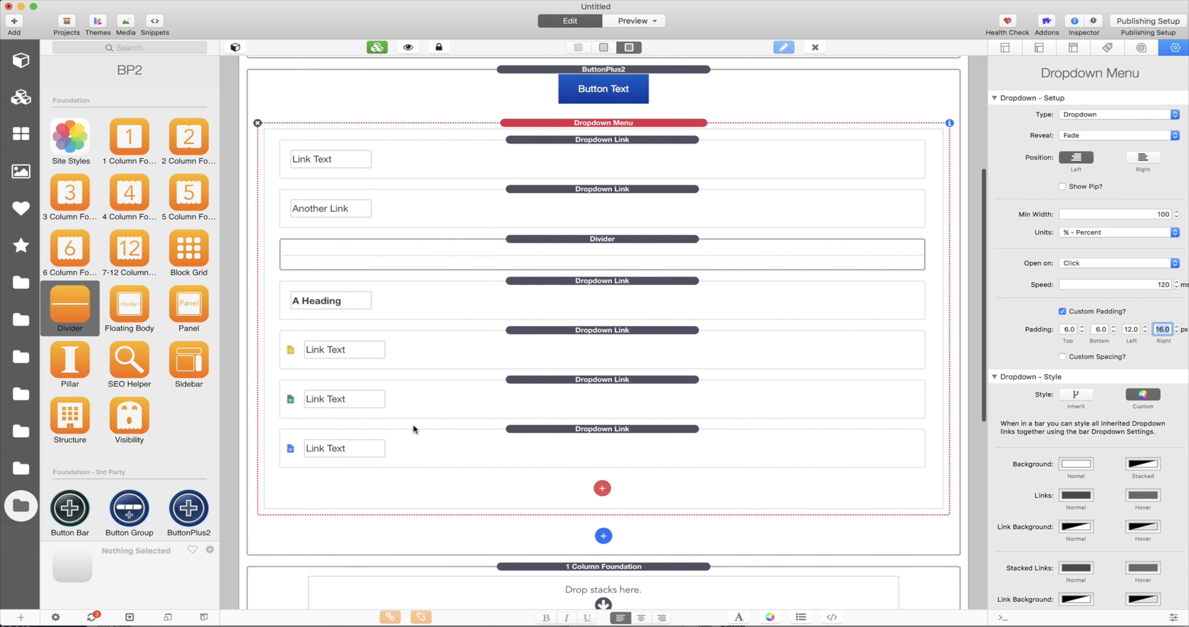
# - Preview the page, open the button's dropdown to check its layout, and return to editing
pyautogui.click(629, 21)
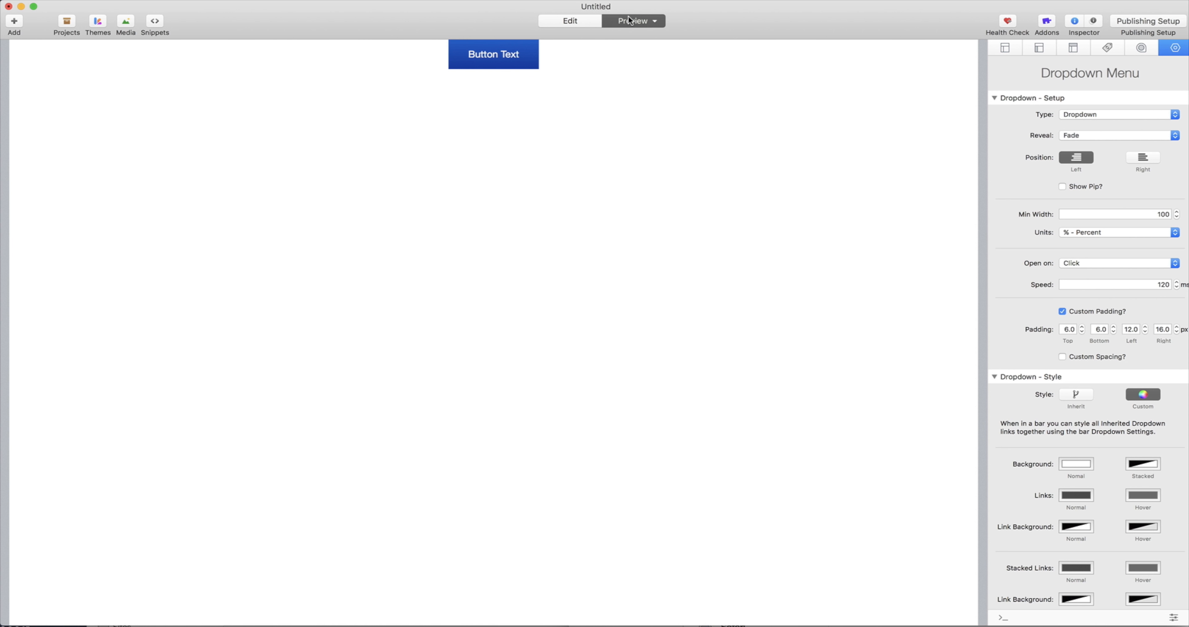
pyautogui.click(500, 67)
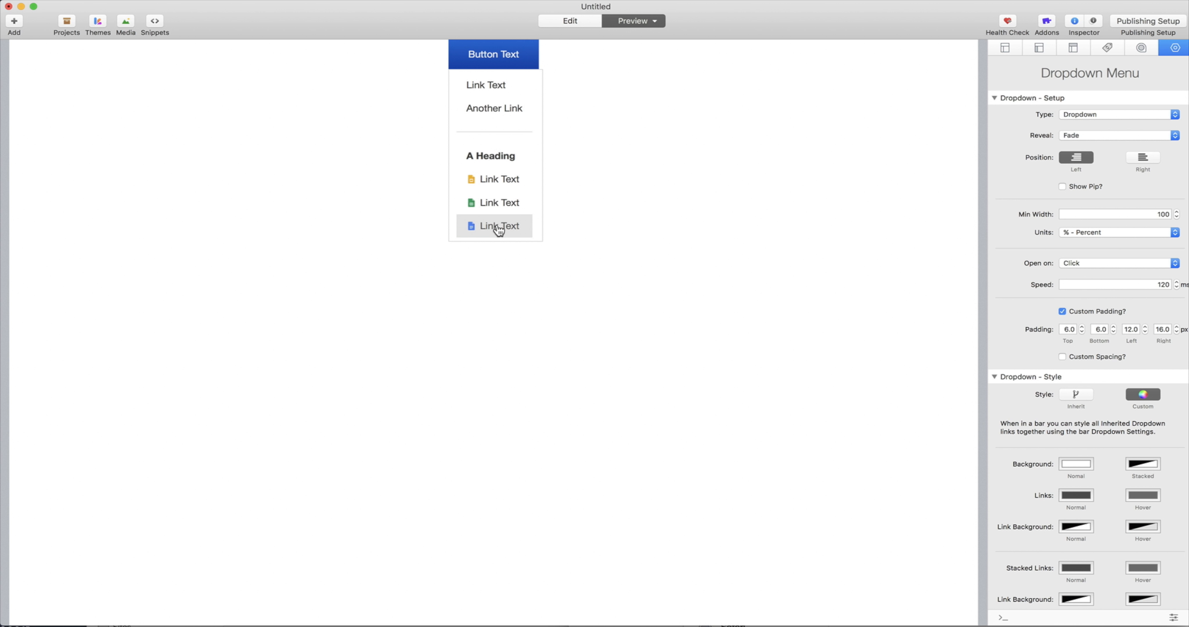
pyautogui.click(573, 21)
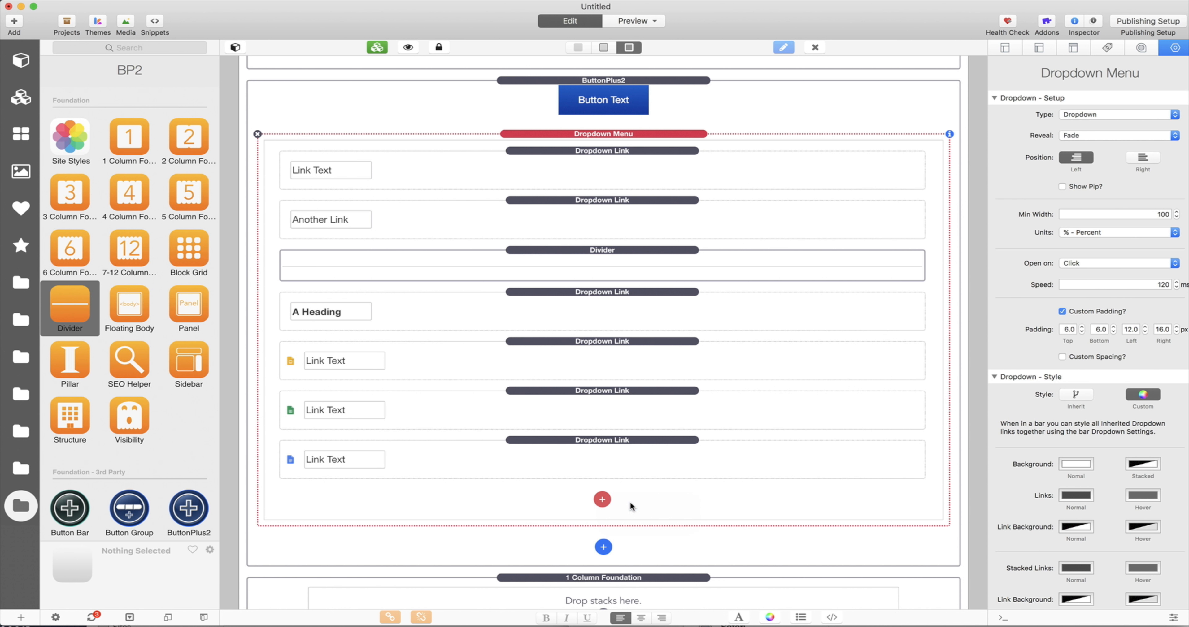
# - Add a Dropdown Link between the yellow and green badge links and give it a Spacer with a width of 16 px
pyautogui.click(602, 499)
pyautogui.moveTo(562, 488); pyautogui.dragTo(530, 369)
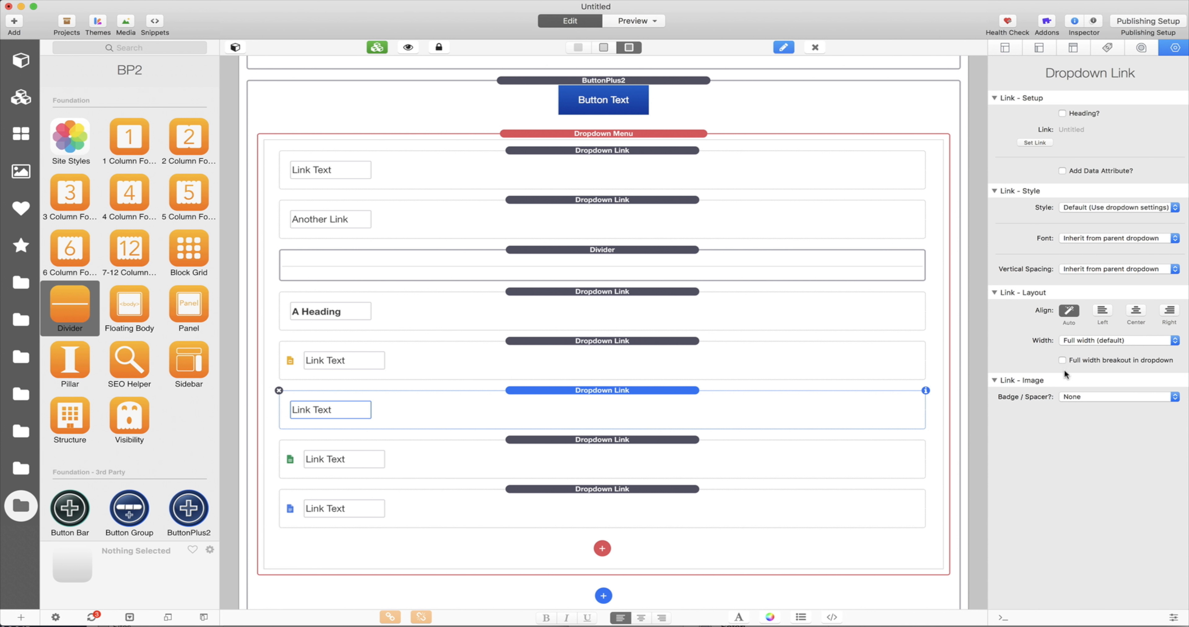
pyautogui.click(1111, 393)
pyautogui.click(1091, 414)
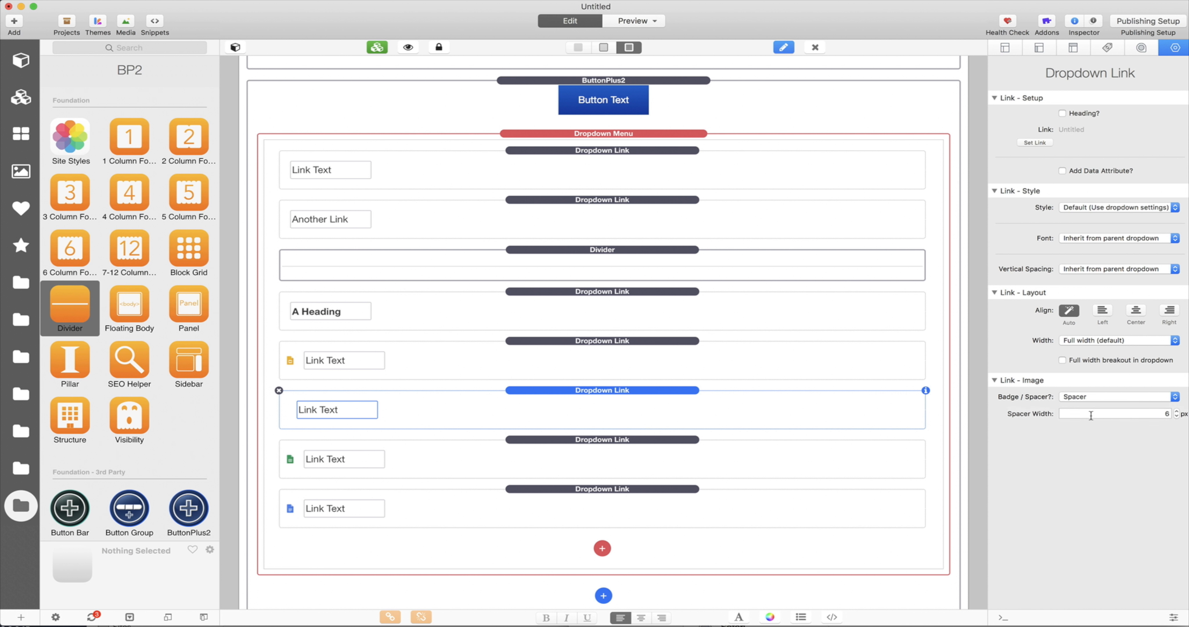
pyautogui.click(1143, 420)
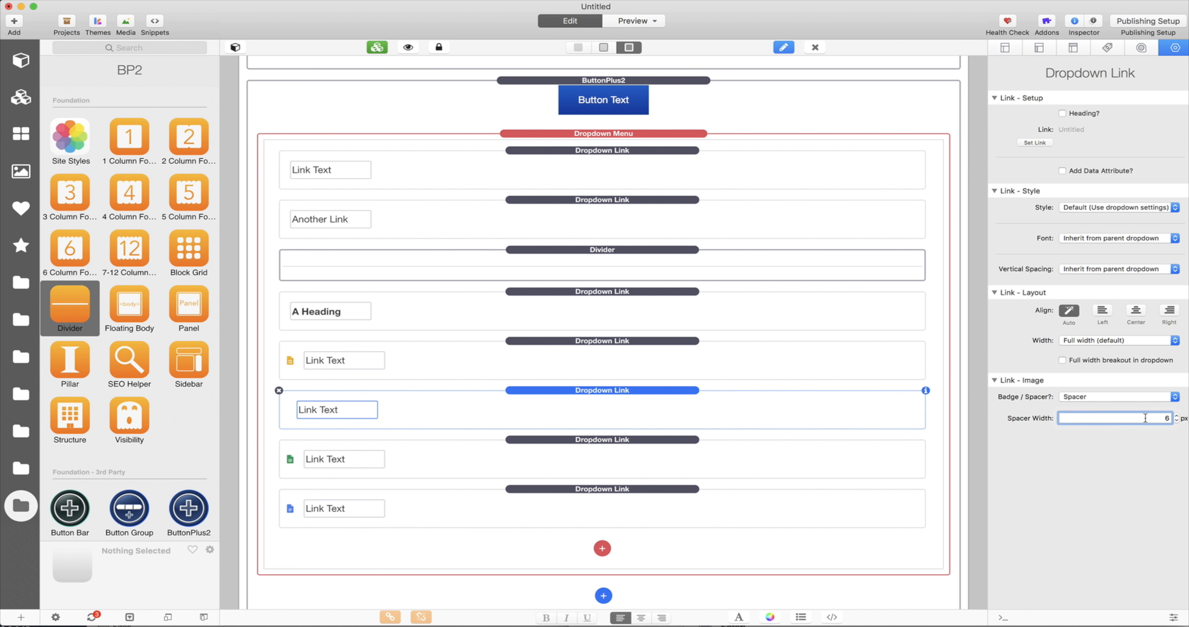
pyautogui.write('1')
pyautogui.press('Return')
# - Preview the dropdown to check how the spacer link aligns with the badge links, and return to editing
pyautogui.click(626, 21)
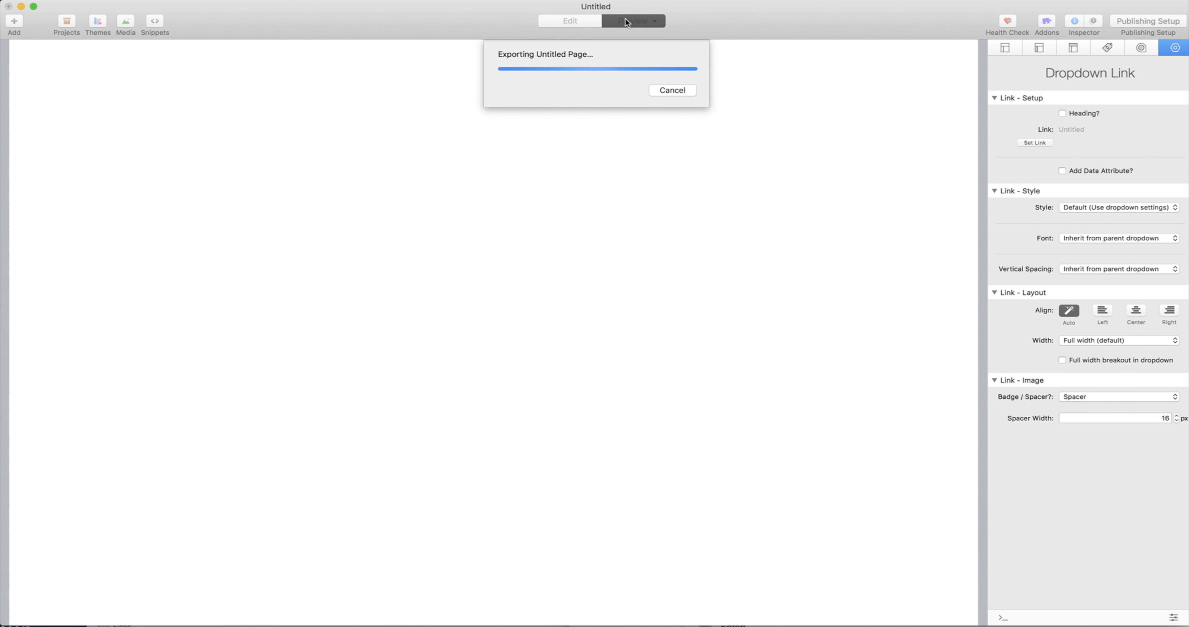
pyautogui.click(506, 72)
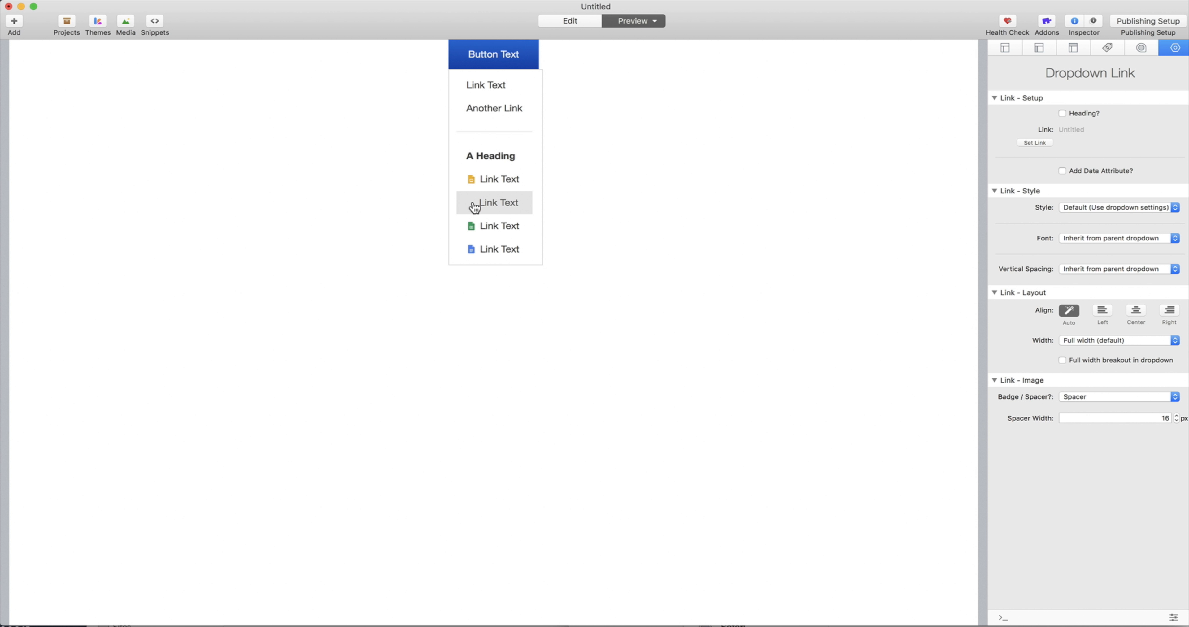
pyautogui.click(574, 22)
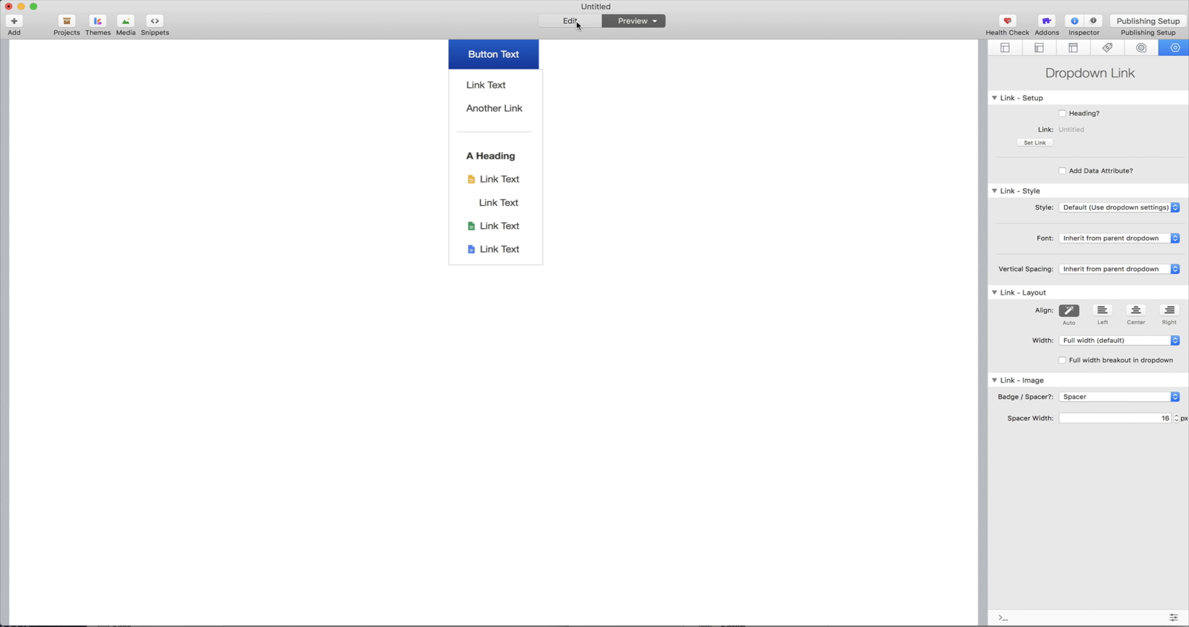
pyautogui.click(651, 82)
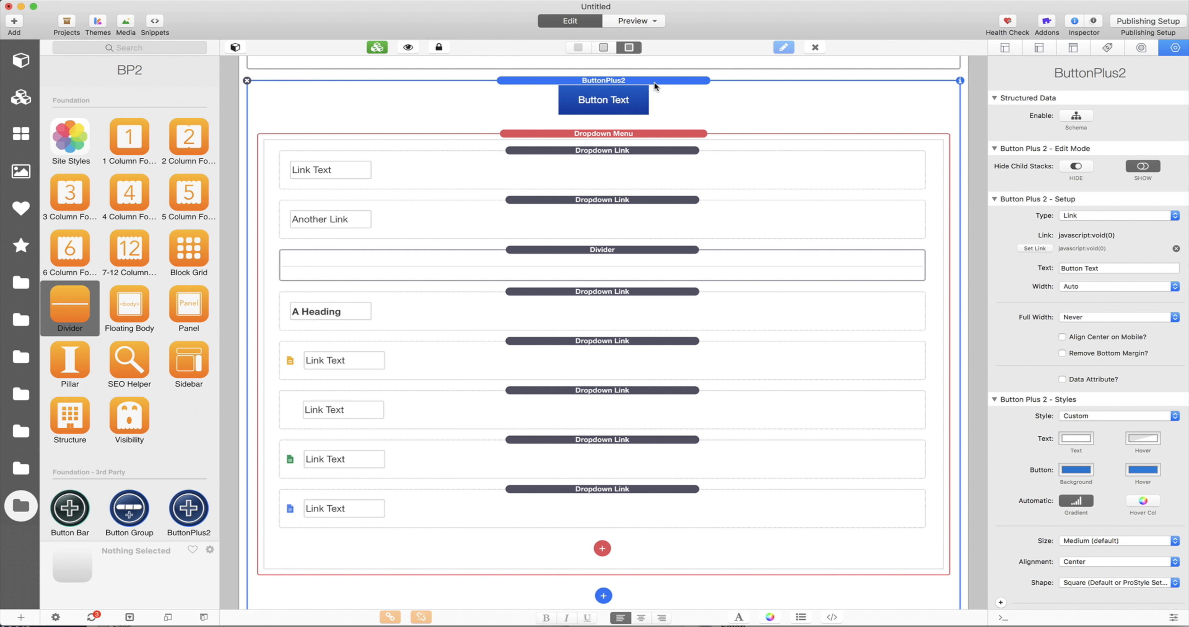
pyautogui.click(693, 133)
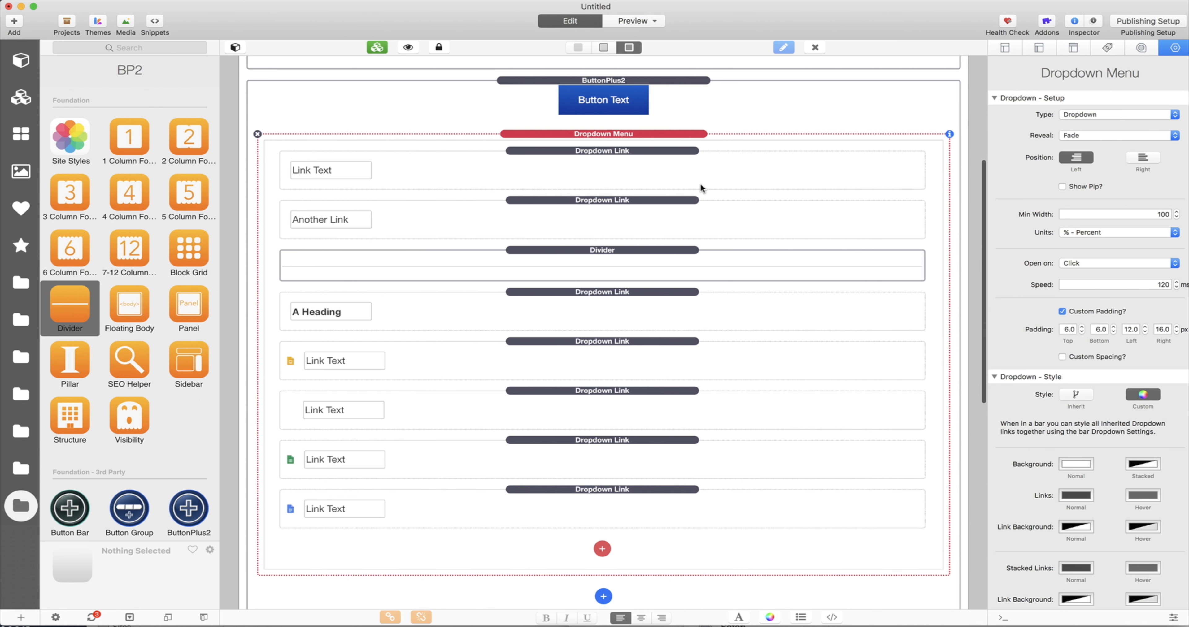
pyautogui.scroll(-3, 700, 183)
pyautogui.scroll(2, 700, 182)
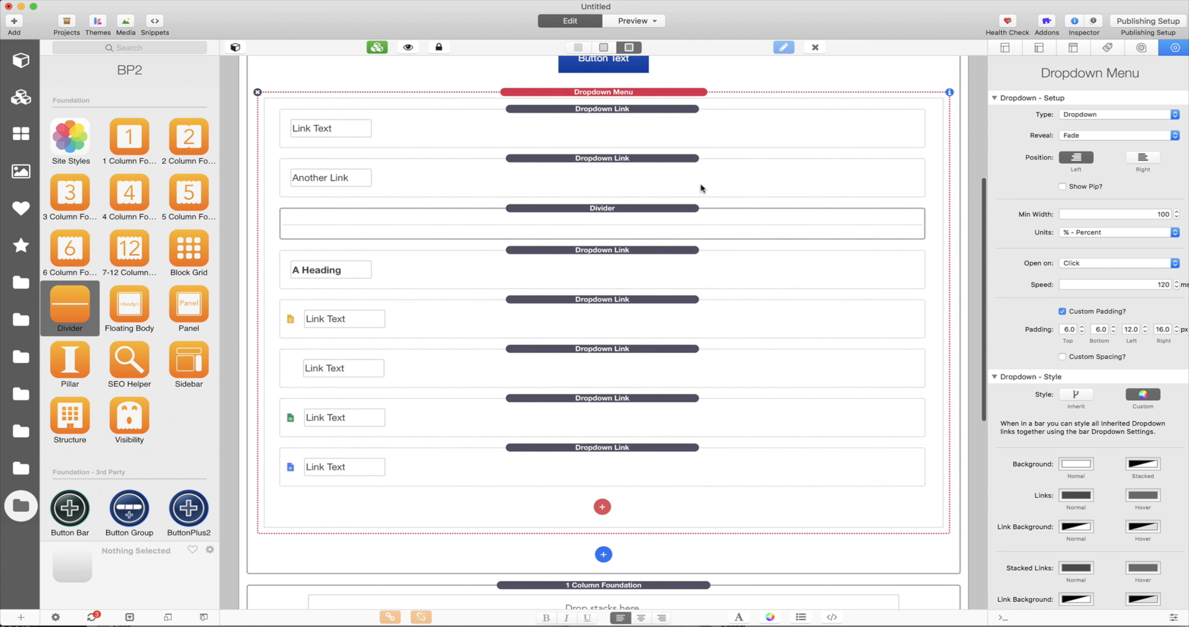
pyautogui.scroll(2, 700, 183)
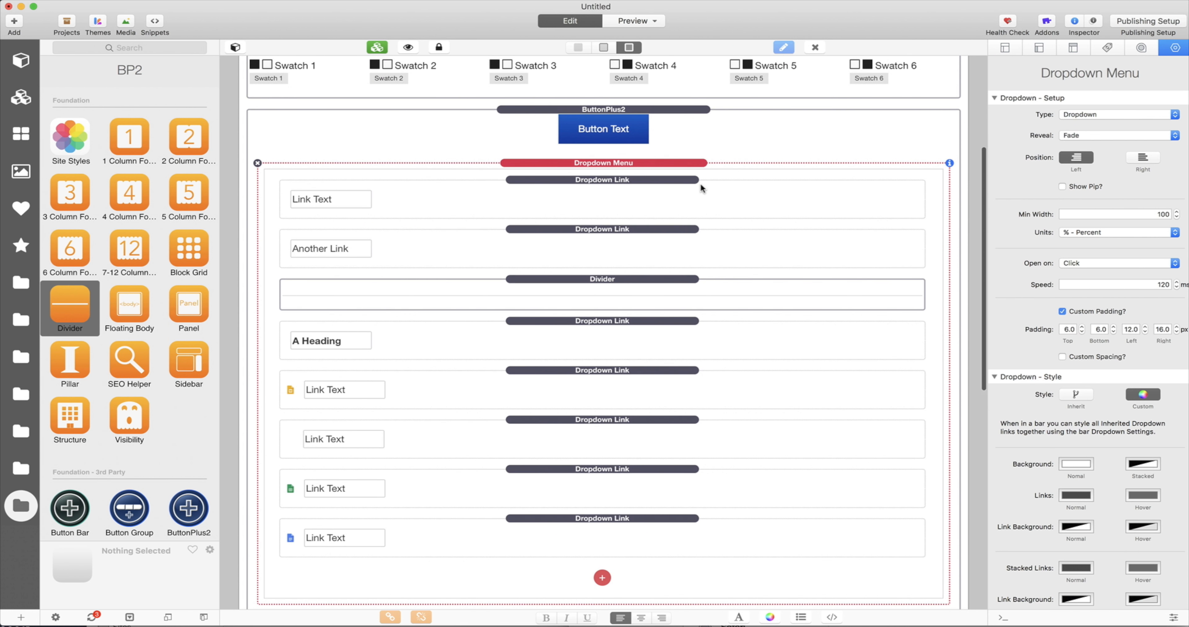
pyautogui.scroll(-2, 700, 183)
pyautogui.scroll(-3, 701, 183)
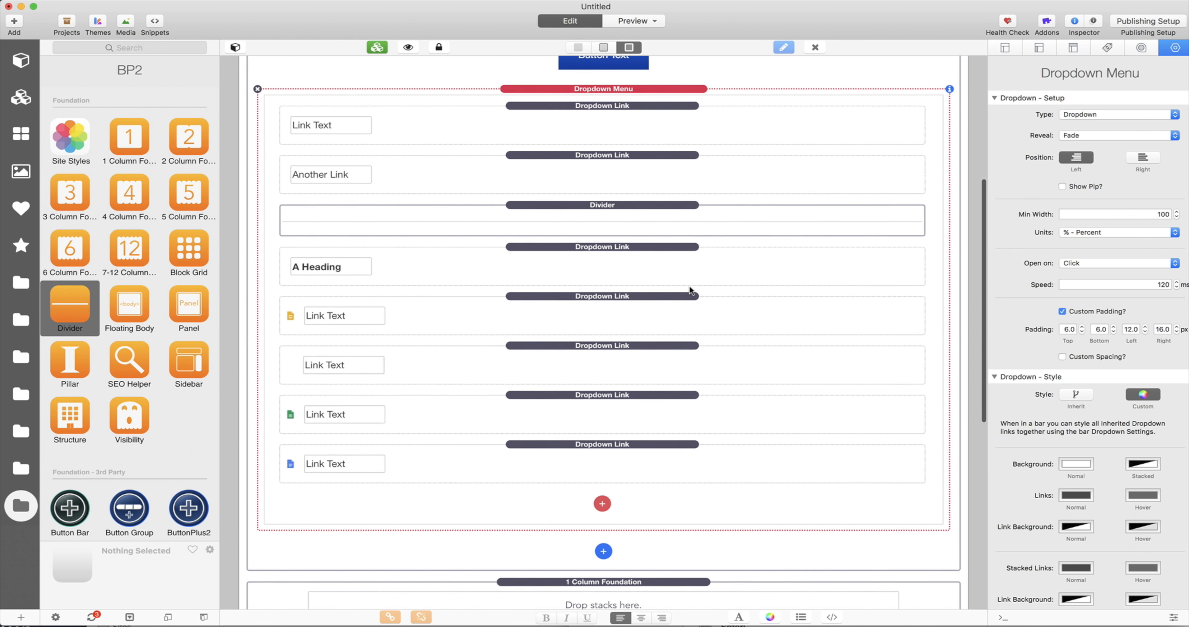
pyautogui.scroll(-3, 694, 410)
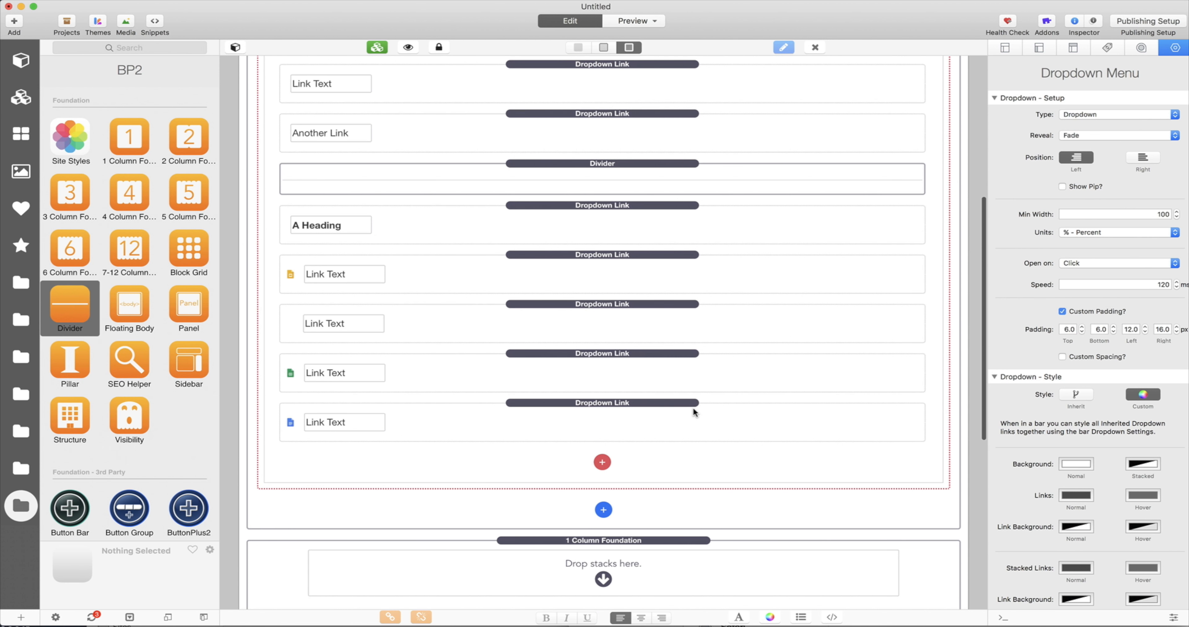
pyautogui.scroll(2, 520, 290)
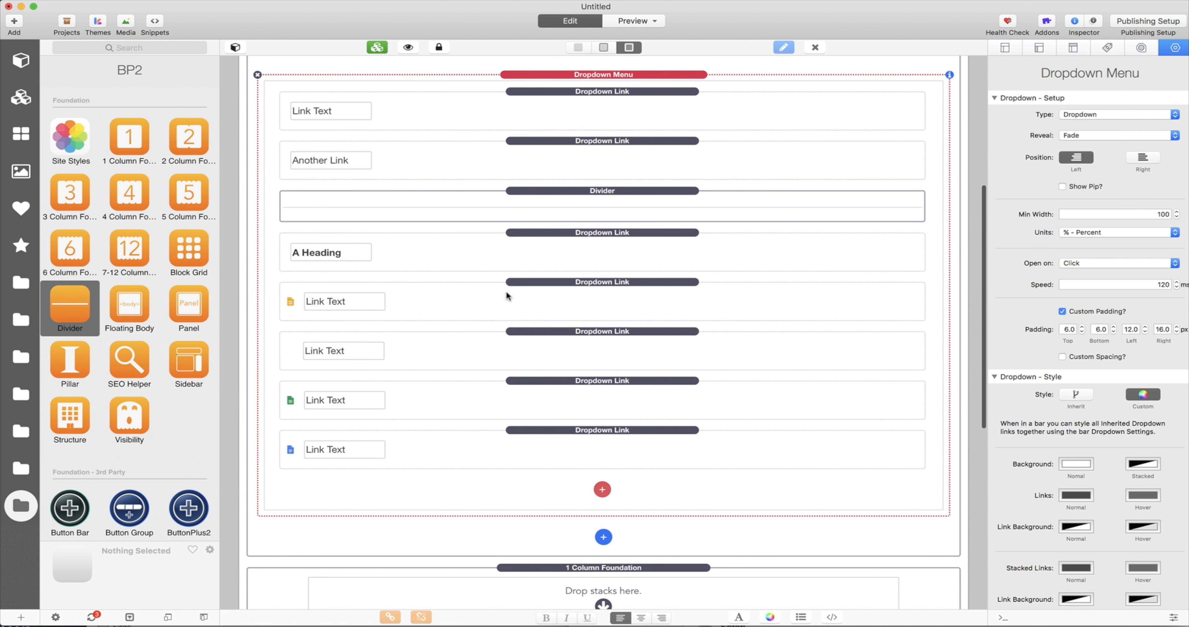
# - Insert a ButtonPlus2 stack between "Another Link" and the divider in the Dropdown Menu and set its text to "Dropdown"
pyautogui.moveTo(206, 511); pyautogui.dragTo(534, 182)
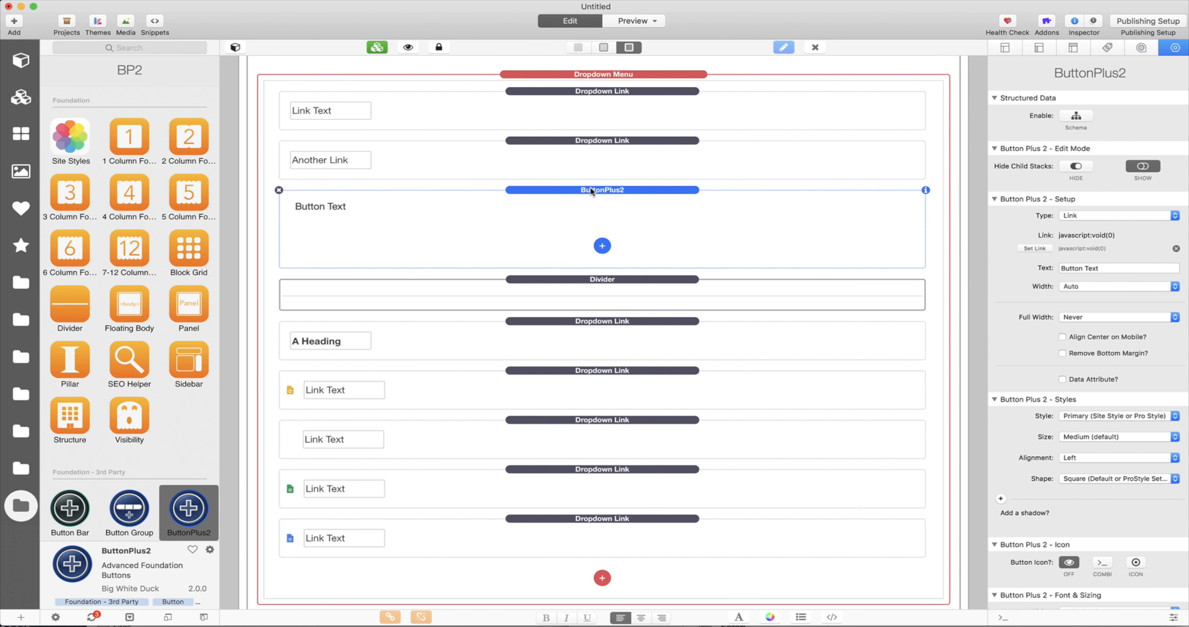
pyautogui.click(1079, 267)
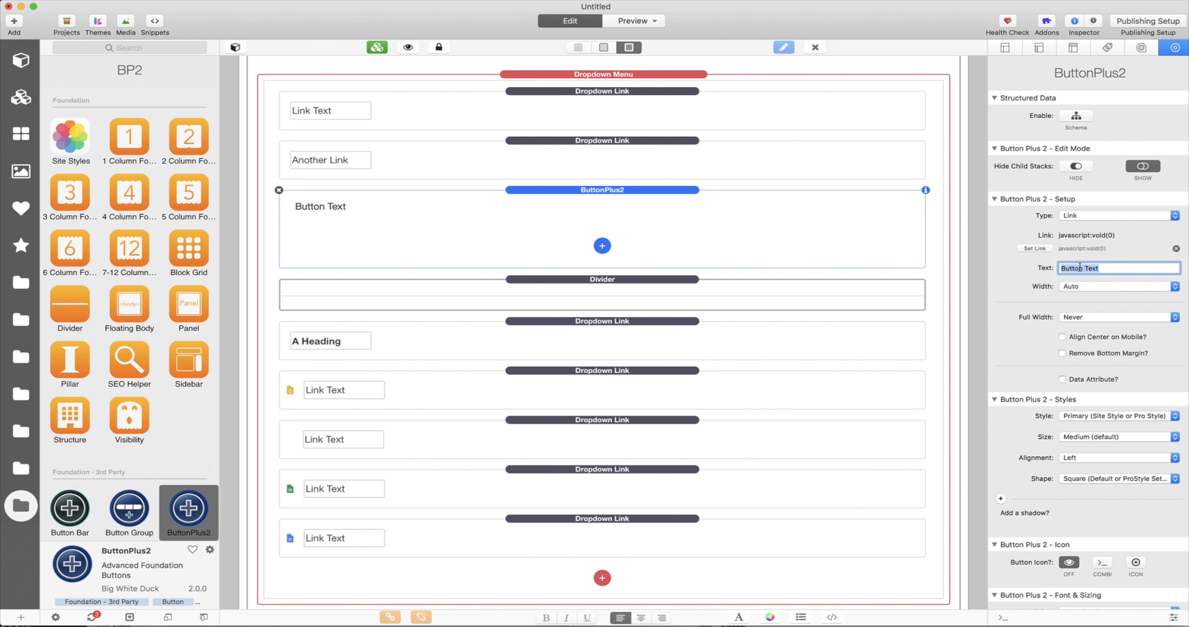
pyautogui.write('Dropdown')
pyautogui.press('Return')
pyautogui.scroll(-1, 369, 229)
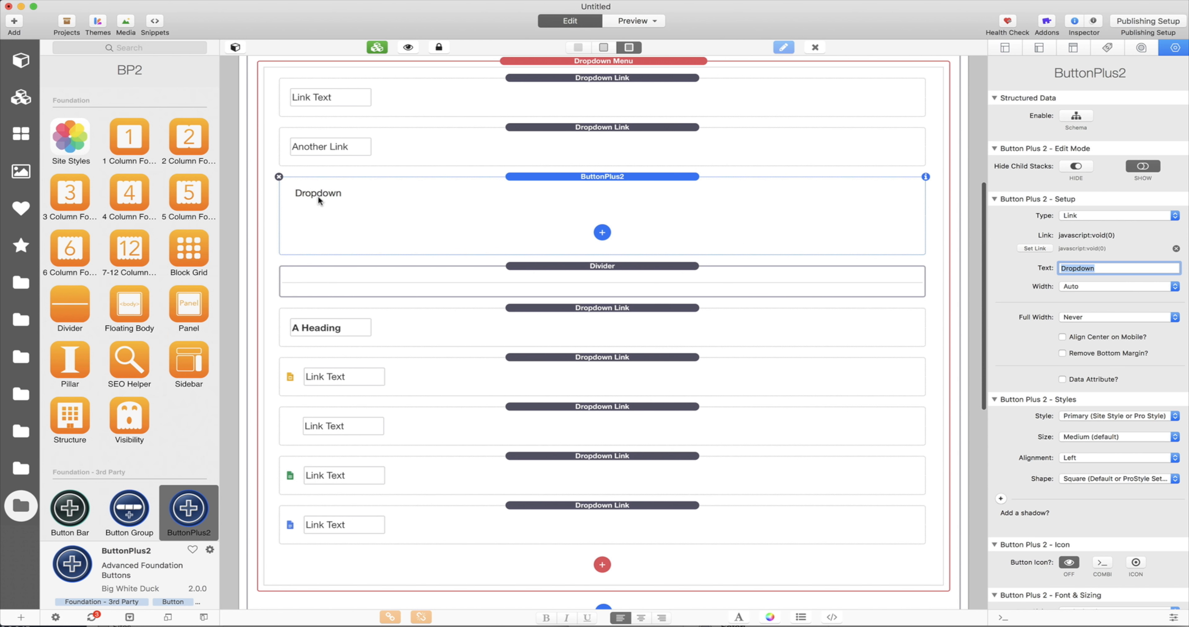
pyautogui.scroll(-1, 371, 193)
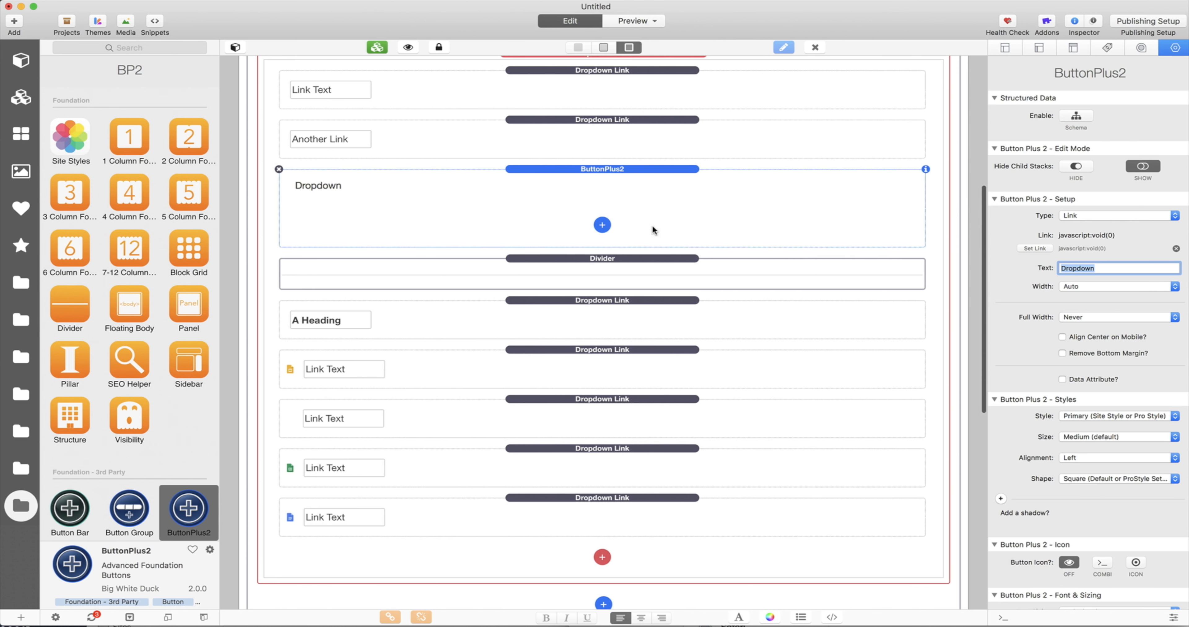
# - Set the button icon to Combi for both the nested "Dropdown" button and the main ButtonPlus2 button
pyautogui.click(720, 195)
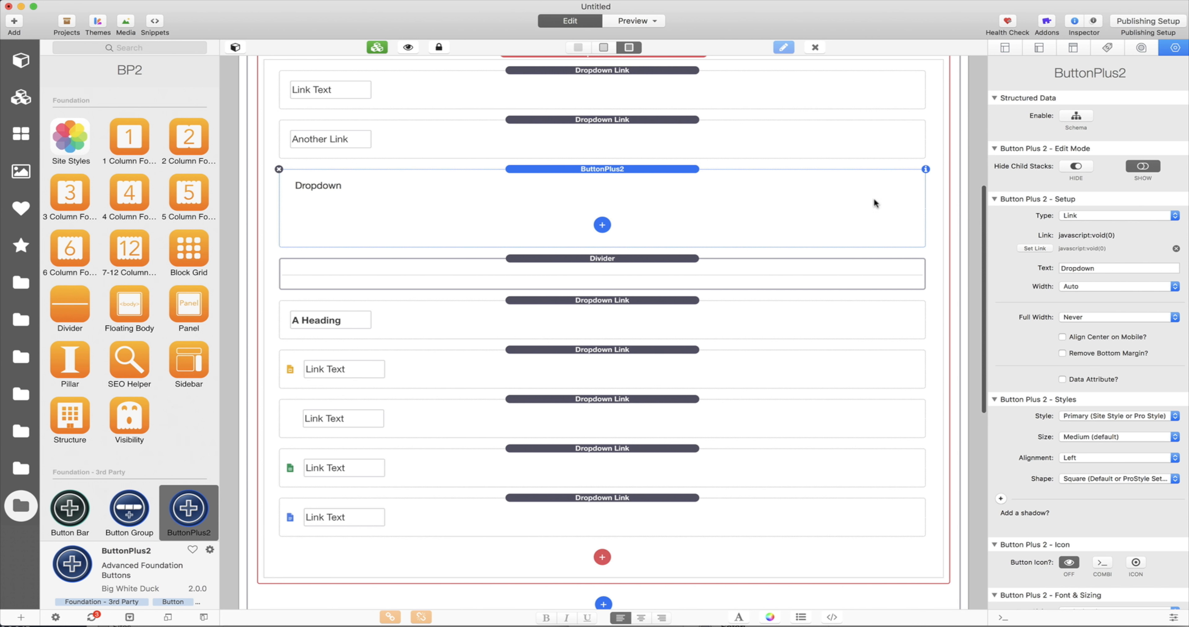
pyautogui.scroll(-1, 875, 218)
pyautogui.scroll(1, 876, 218)
pyautogui.scroll(-10, 1099, 372)
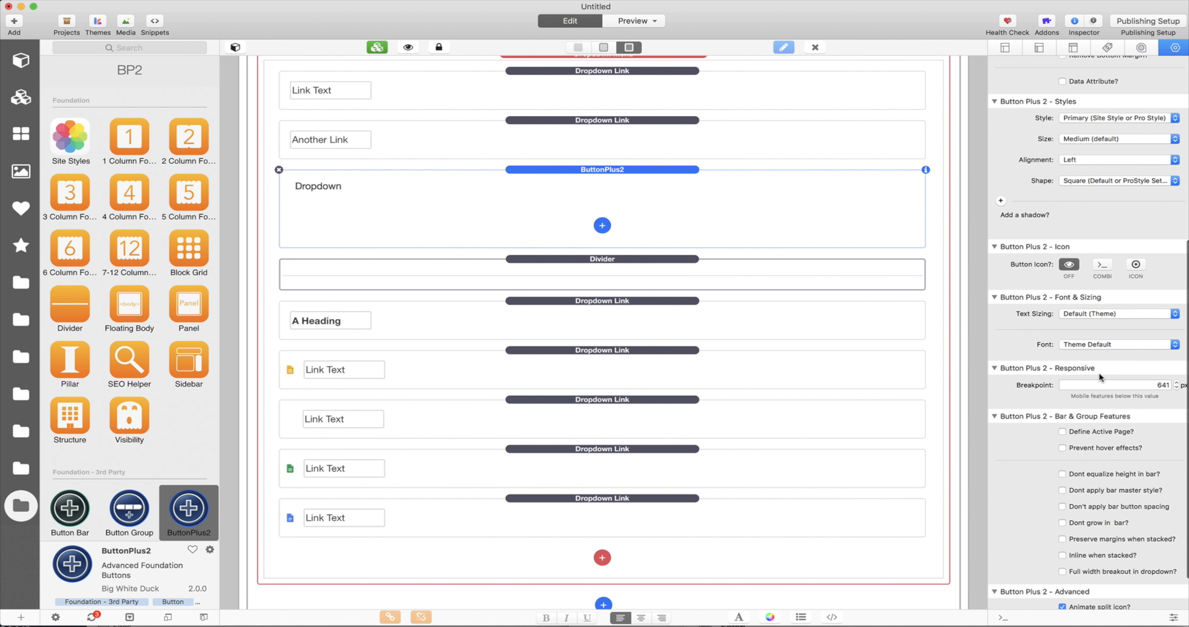
pyautogui.click(1095, 263)
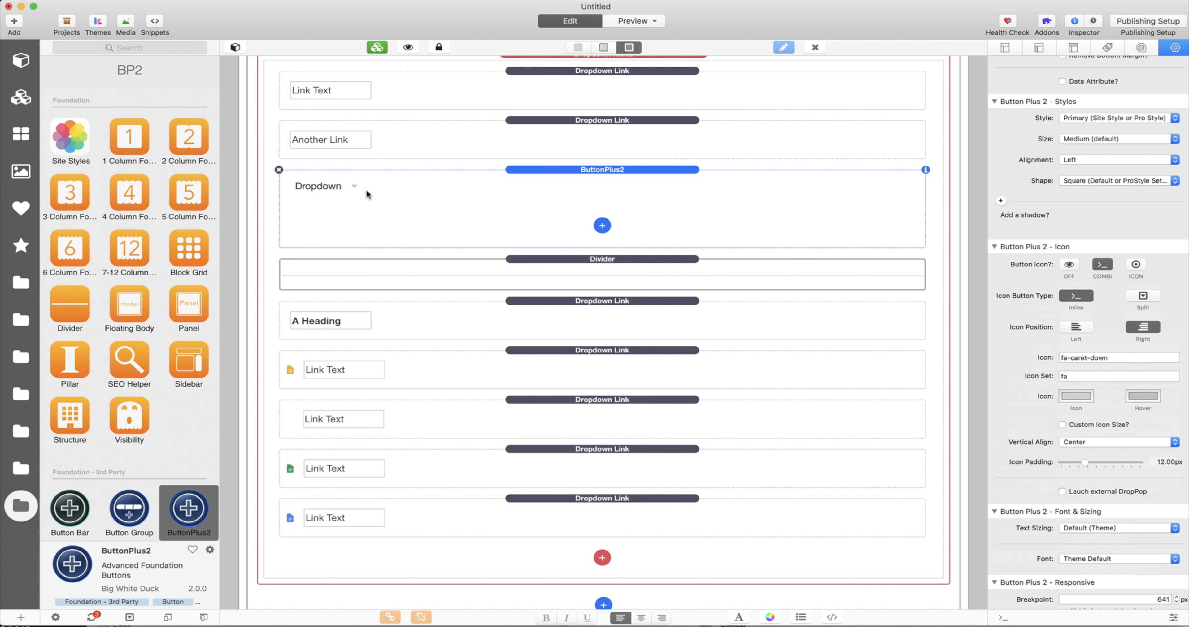
pyautogui.scroll(5, 353, 189)
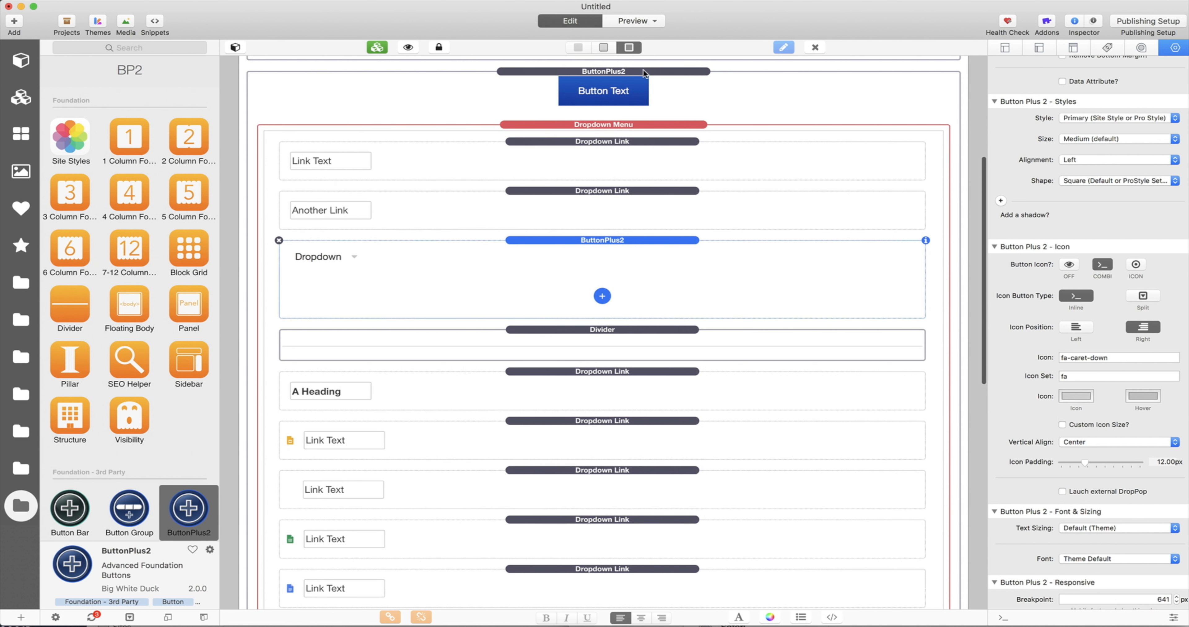
pyautogui.click(659, 69)
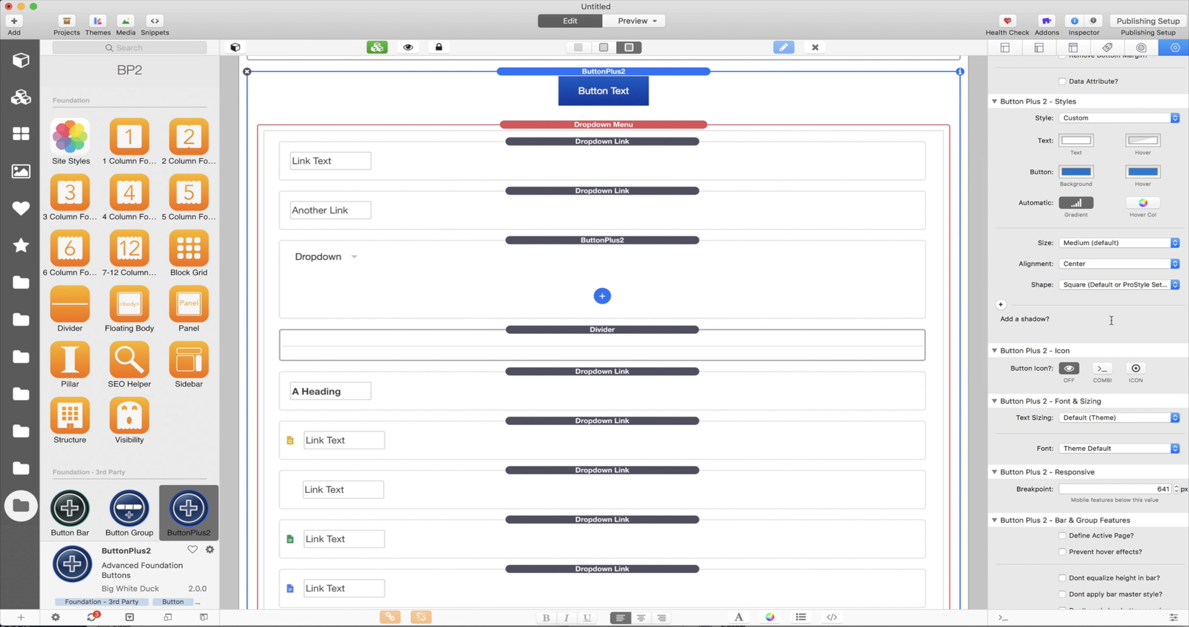
pyautogui.click(1103, 368)
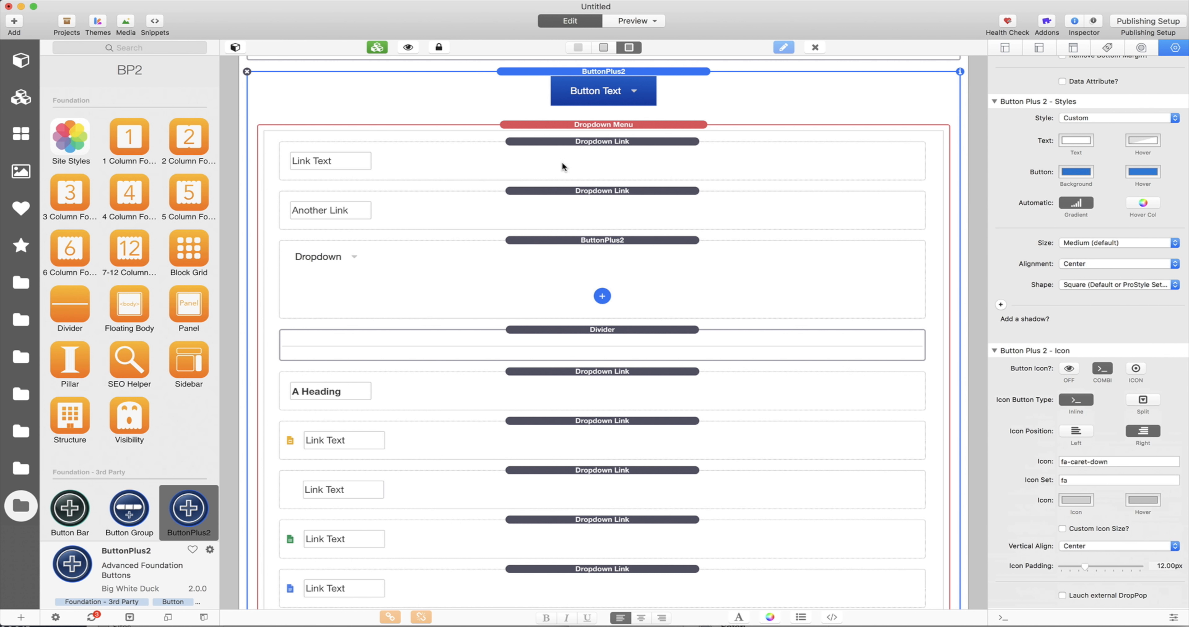
# - Add a Dropdown Menu to the nested "Dropdown" button and add two more Dropdown Links inside it
pyautogui.scroll(-2, 471, 287)
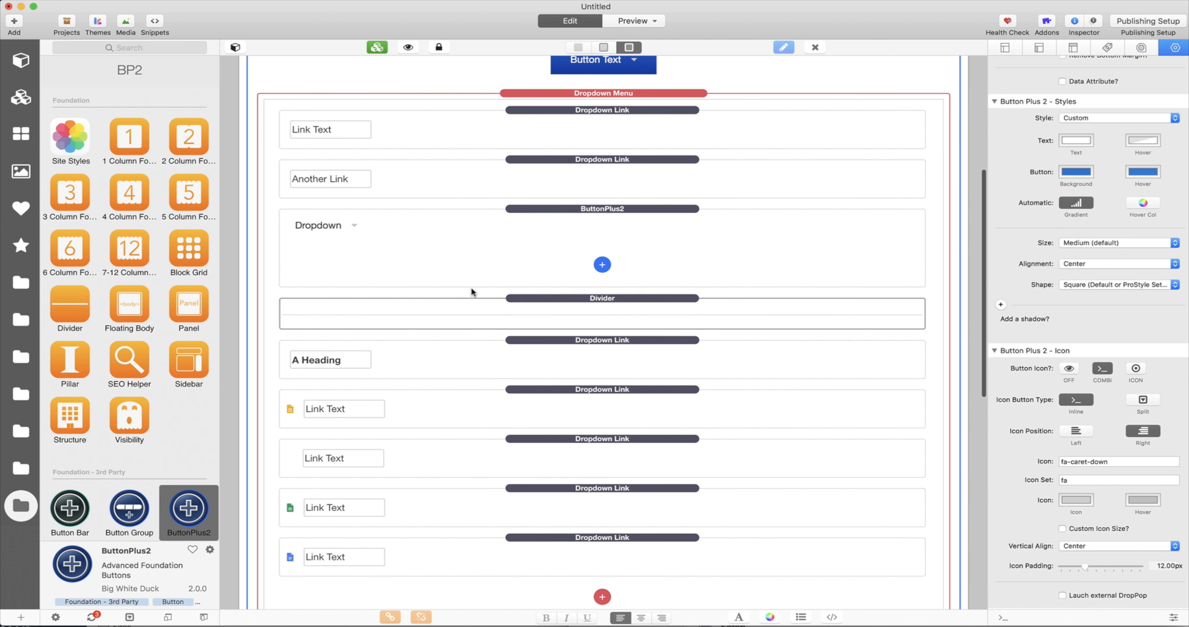
pyautogui.click(602, 265)
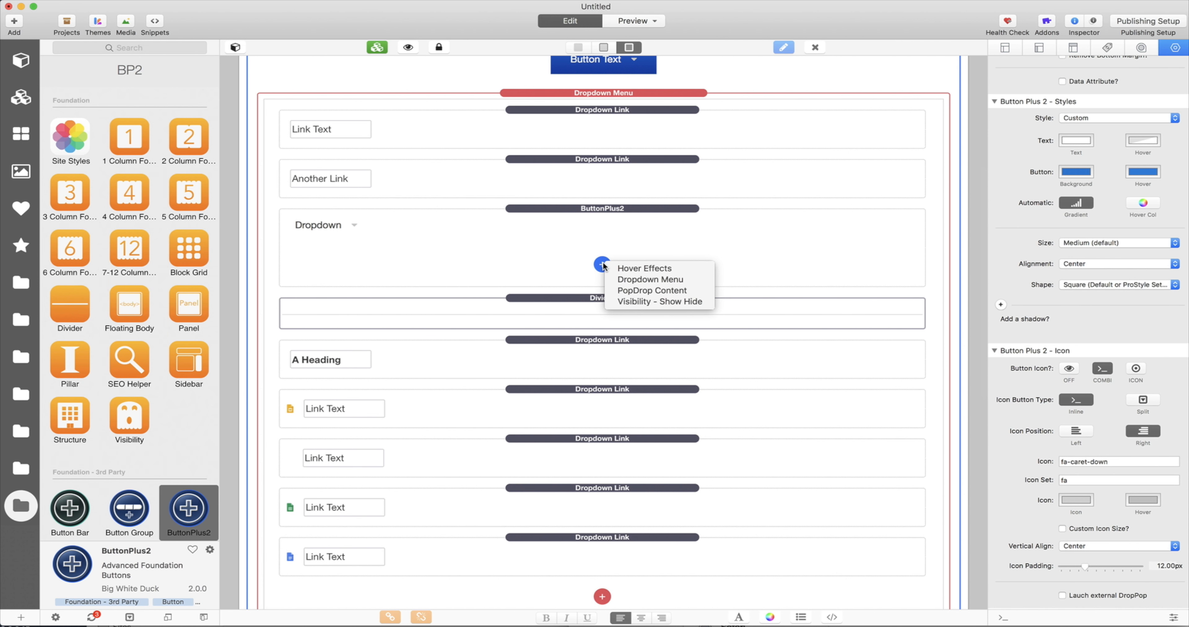
pyautogui.click(623, 279)
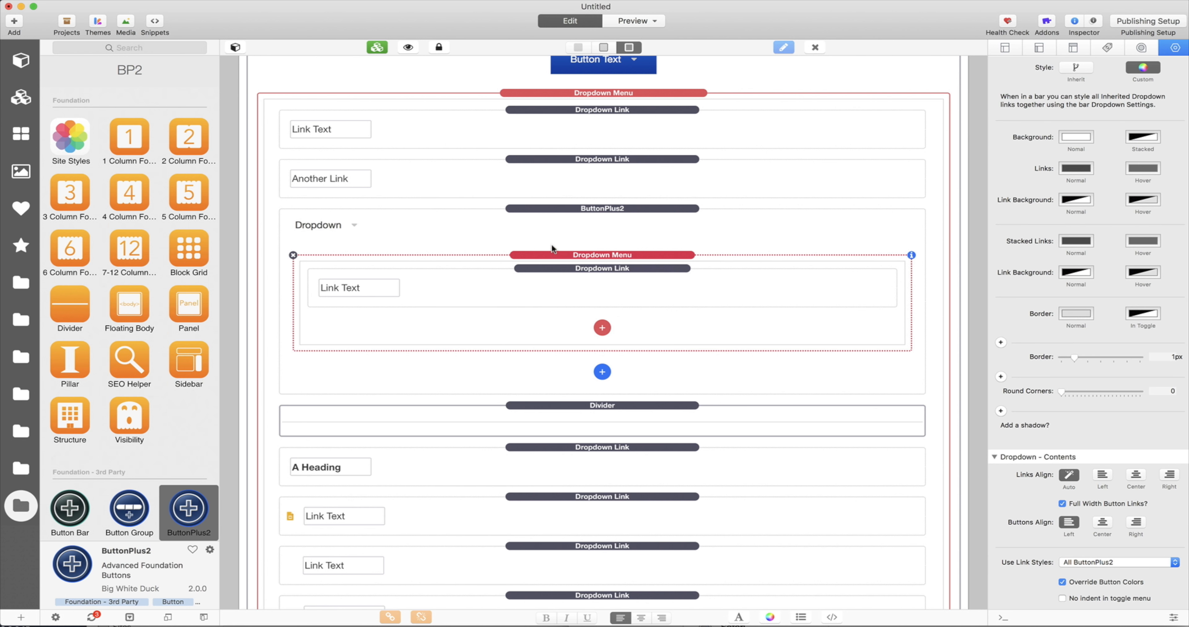
pyautogui.click(602, 327)
pyautogui.click(618, 332)
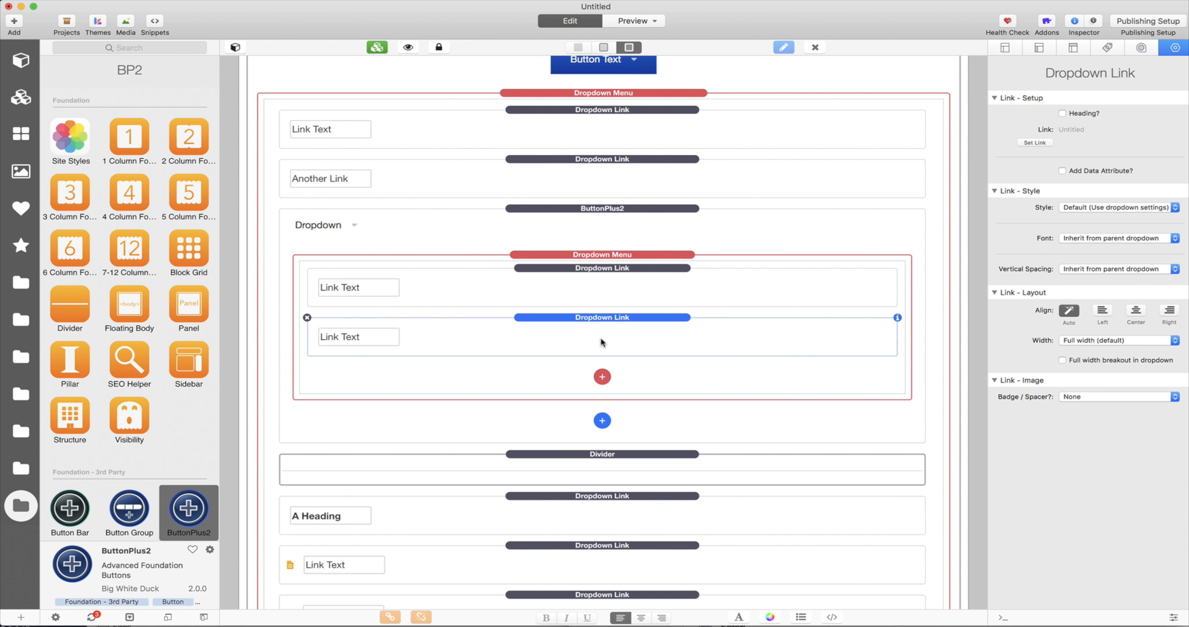
pyautogui.click(602, 377)
pyautogui.click(619, 381)
pyautogui.scroll(-1, 614, 385)
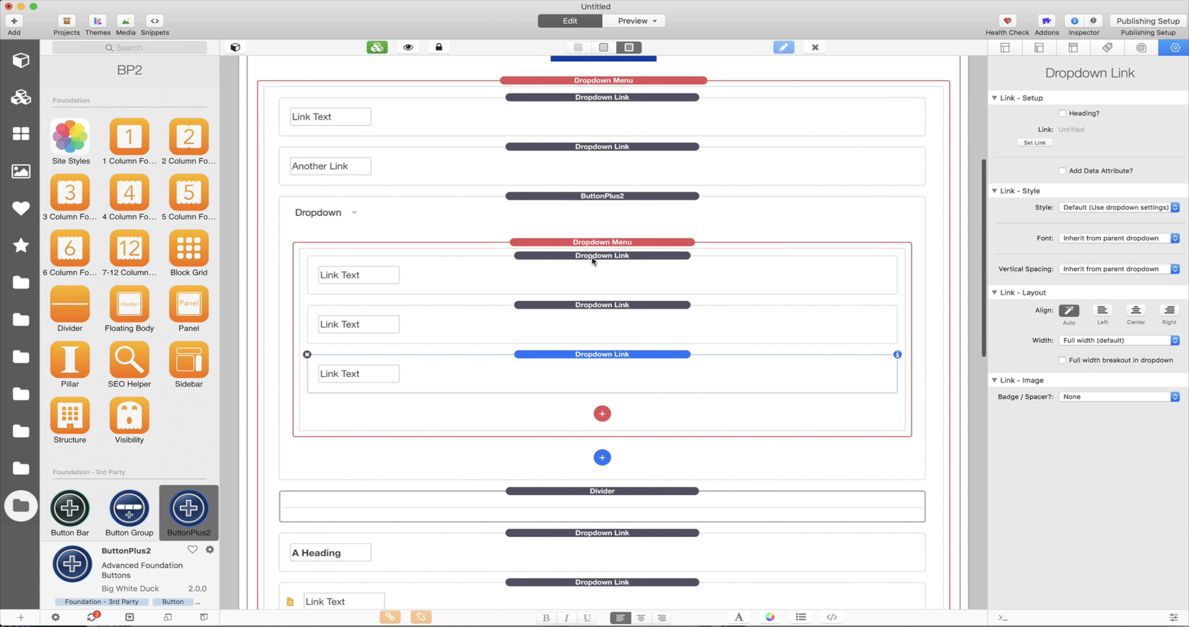
# - Preview the nested "Dropdown" entry by opening the main button's menu, and return to editing
pyautogui.click(631, 21)
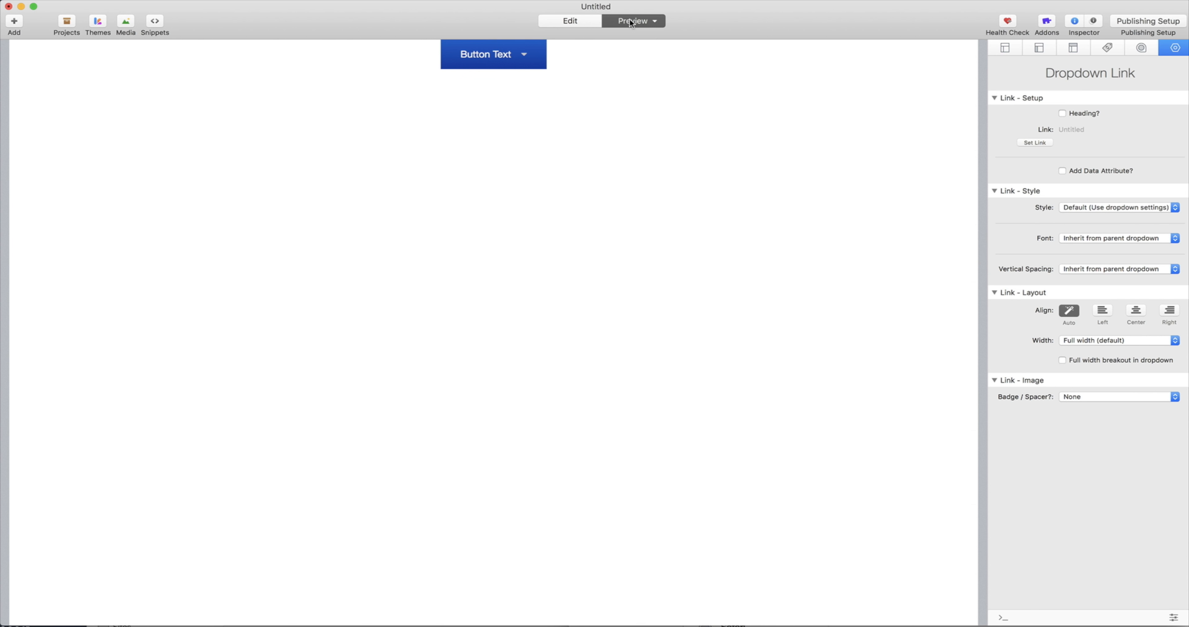
pyautogui.click(529, 58)
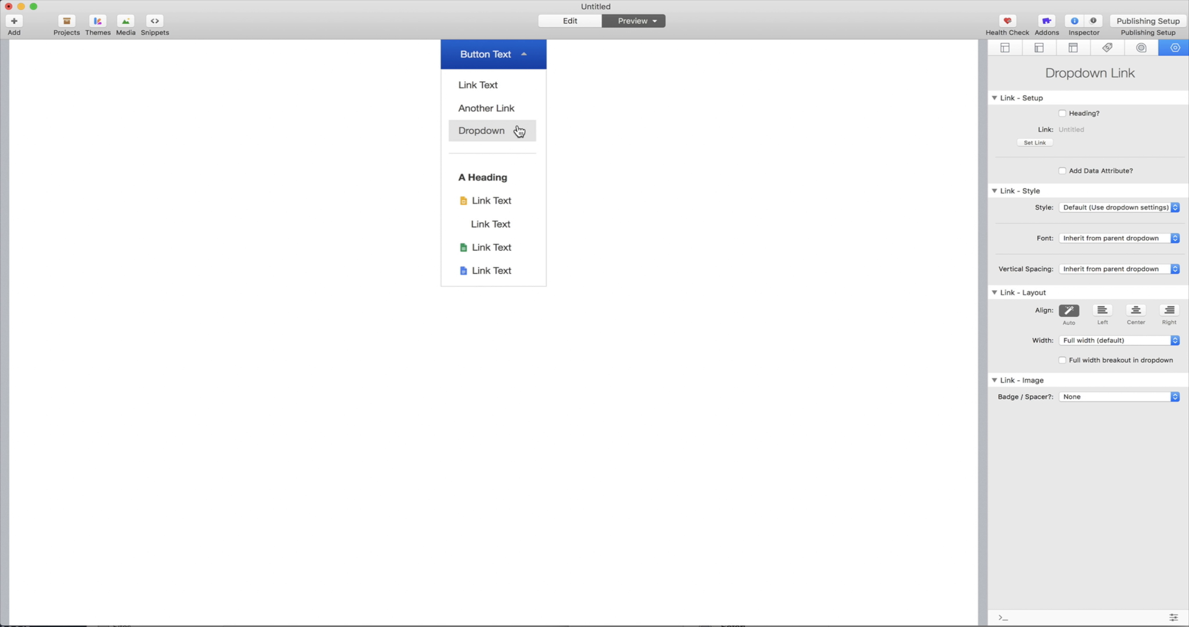
pyautogui.moveTo(519, 132)
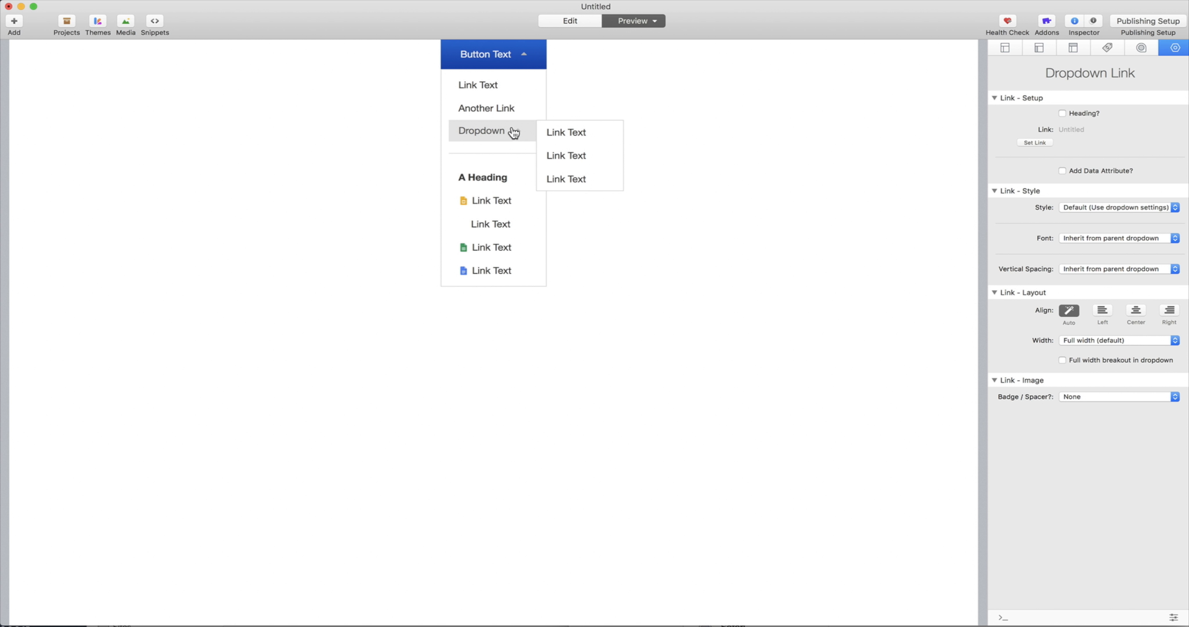
pyautogui.click(585, 25)
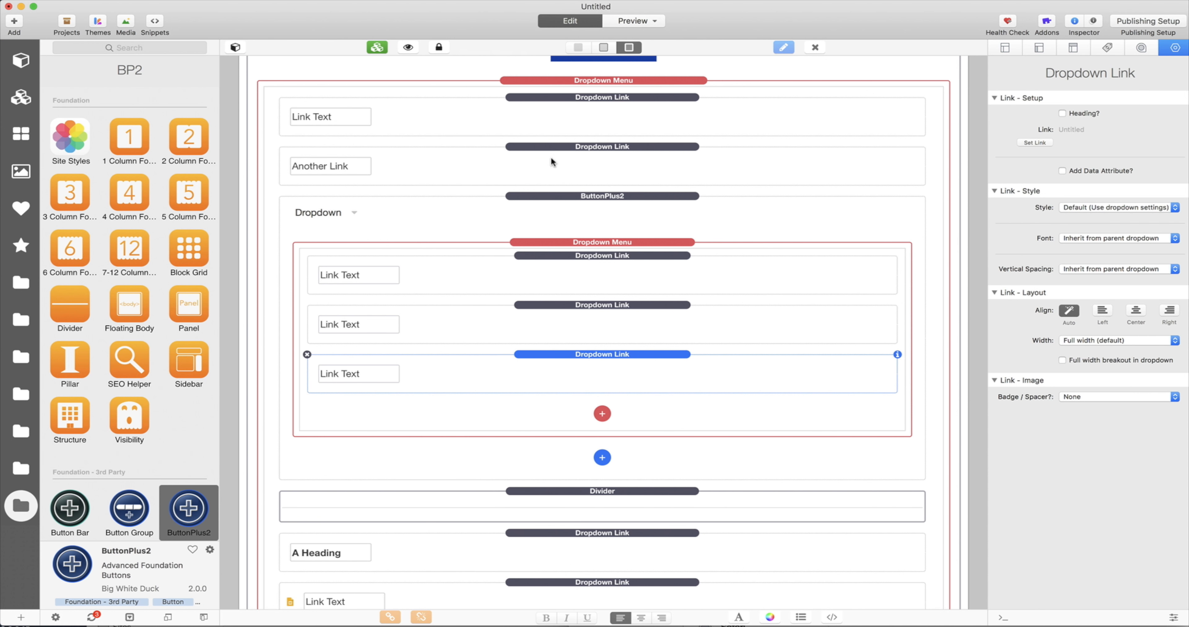
# - Copy the main ButtonPlus2 stack with its contents into the nested Dropdown Menu, between the second and third links
pyautogui.scroll(5, 563, 224)
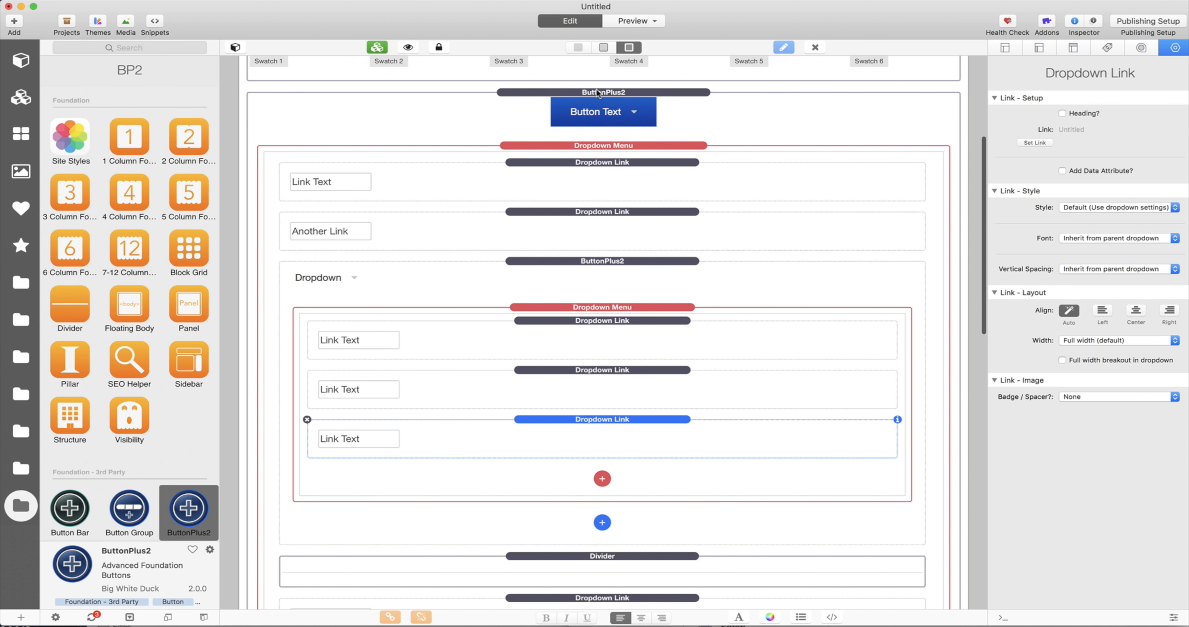
pyautogui.click(597, 91)
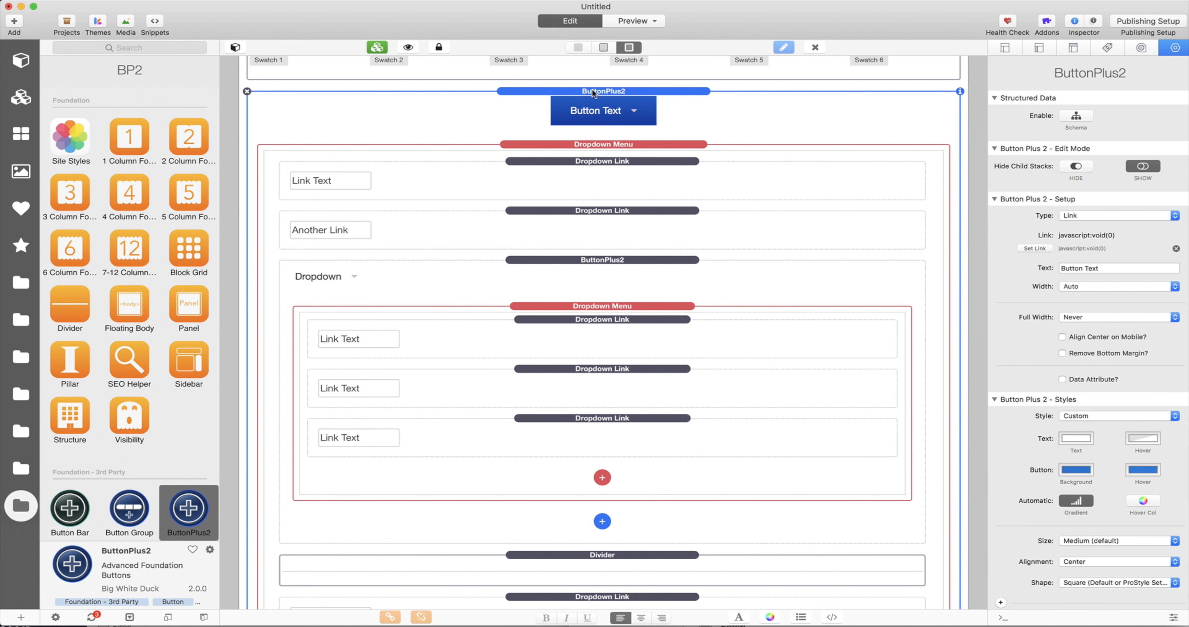
pyautogui.moveTo(594, 93); pyautogui.dragTo(765, 406)
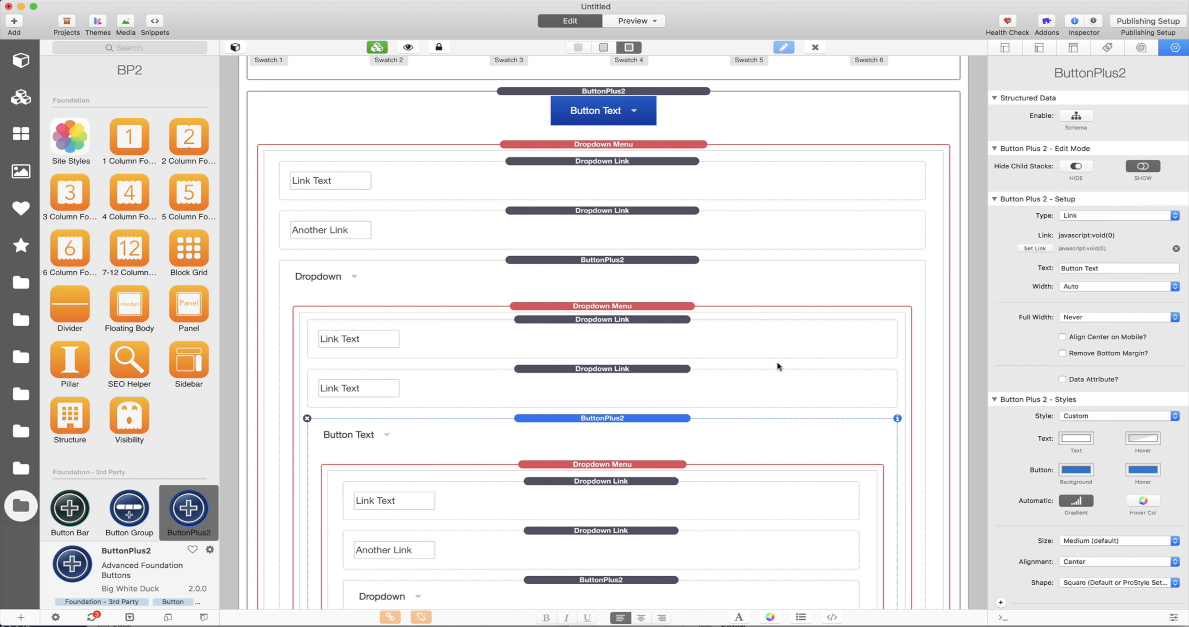
pyautogui.scroll(-4, 713, 398)
pyautogui.scroll(2, 713, 397)
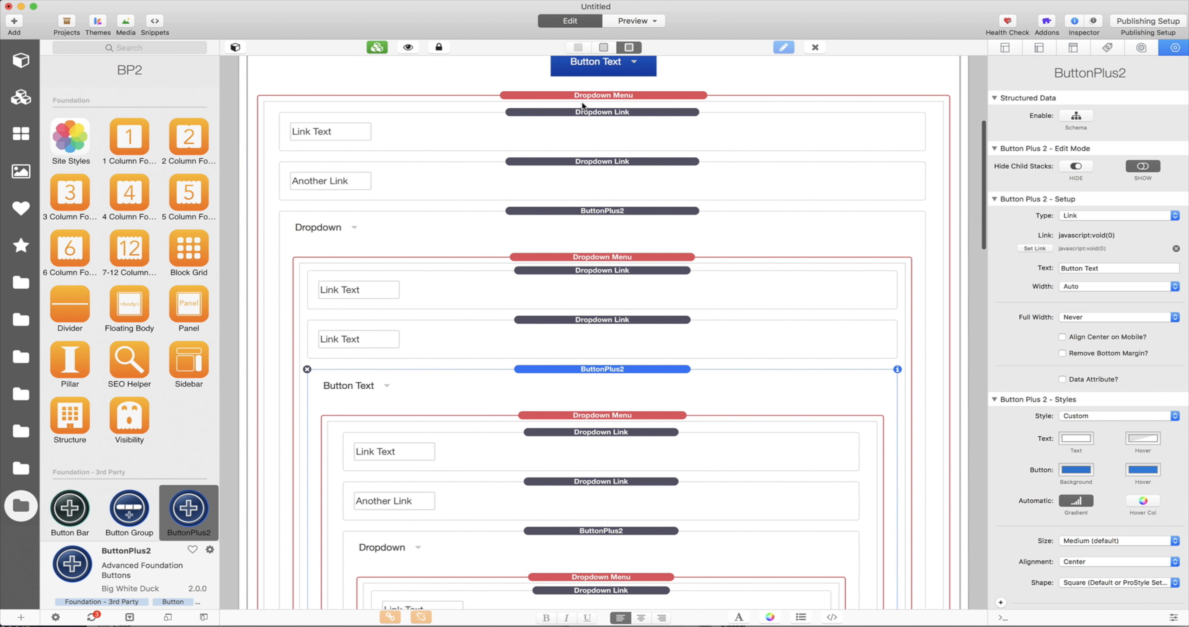
pyautogui.scroll(-10, 626, 501)
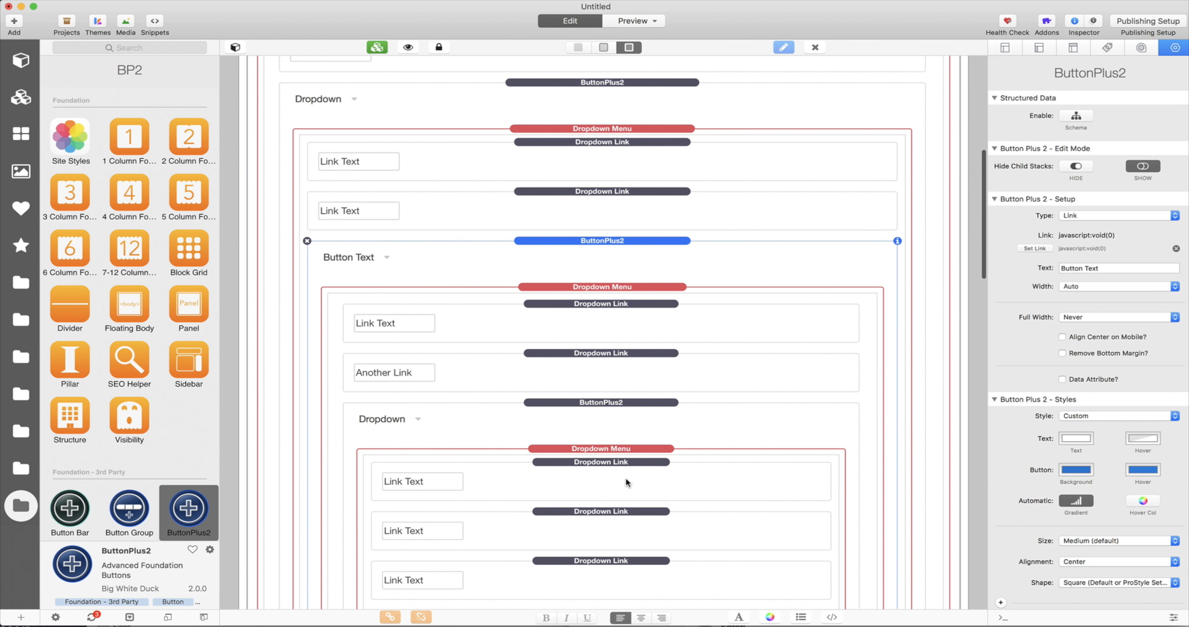
pyautogui.scroll(1, 625, 473)
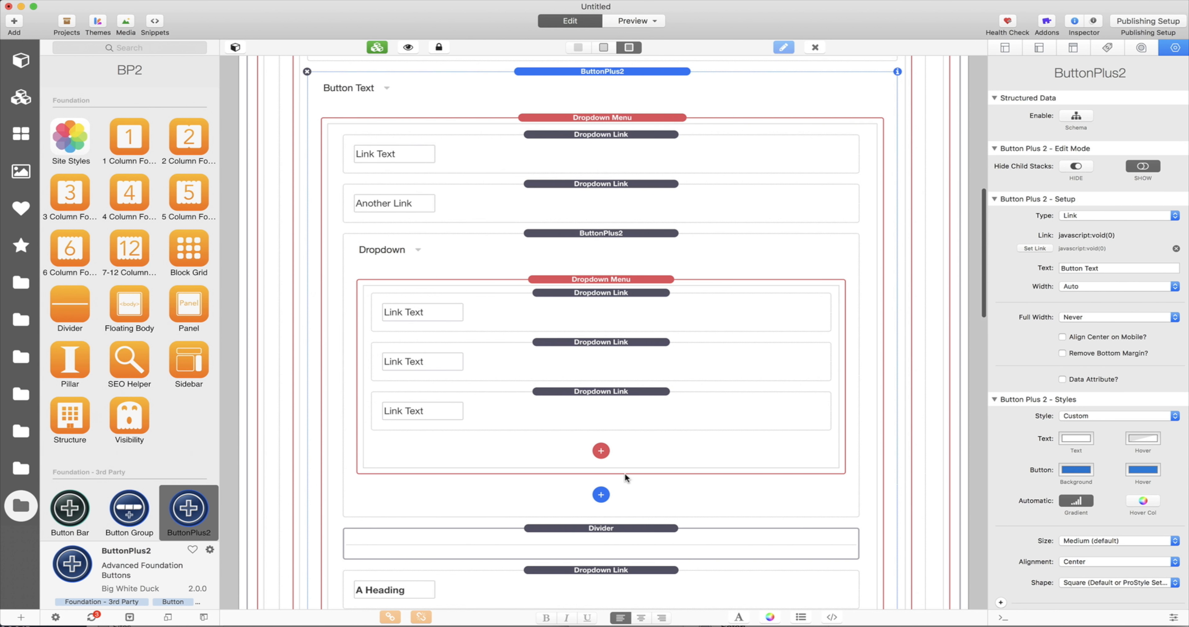
# - Preview the page, open each nested dropdown level in turn down to the innermost menu, and return to editing
pyautogui.click(620, 22)
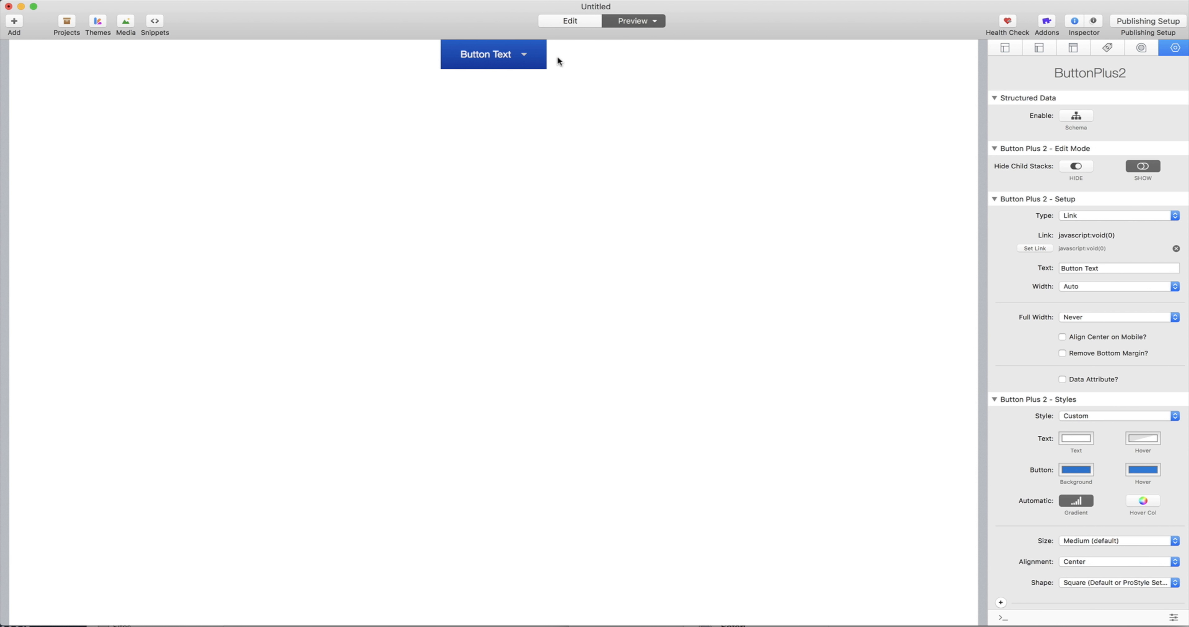
pyautogui.click(527, 58)
pyautogui.click(519, 134)
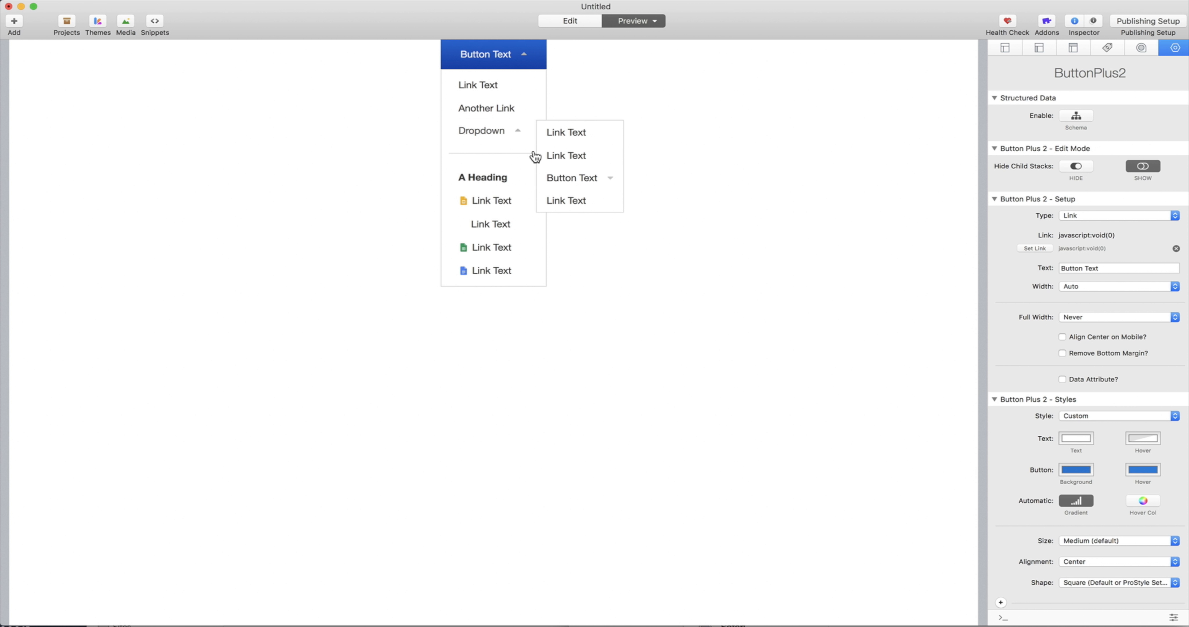
pyautogui.click(569, 186)
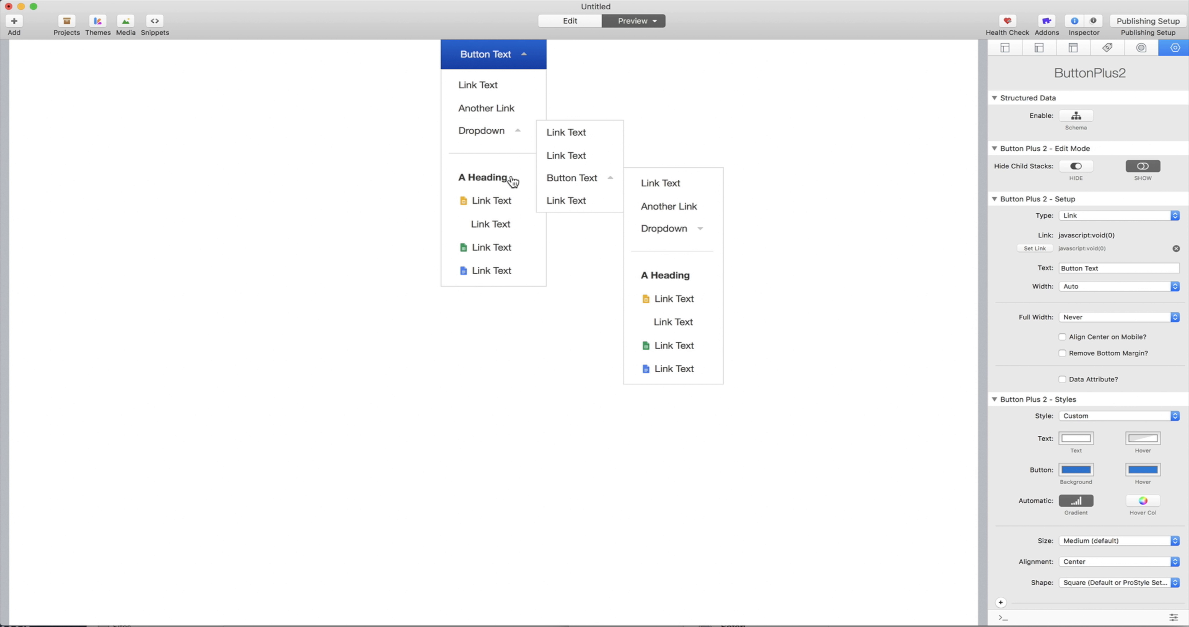
pyautogui.click(672, 228)
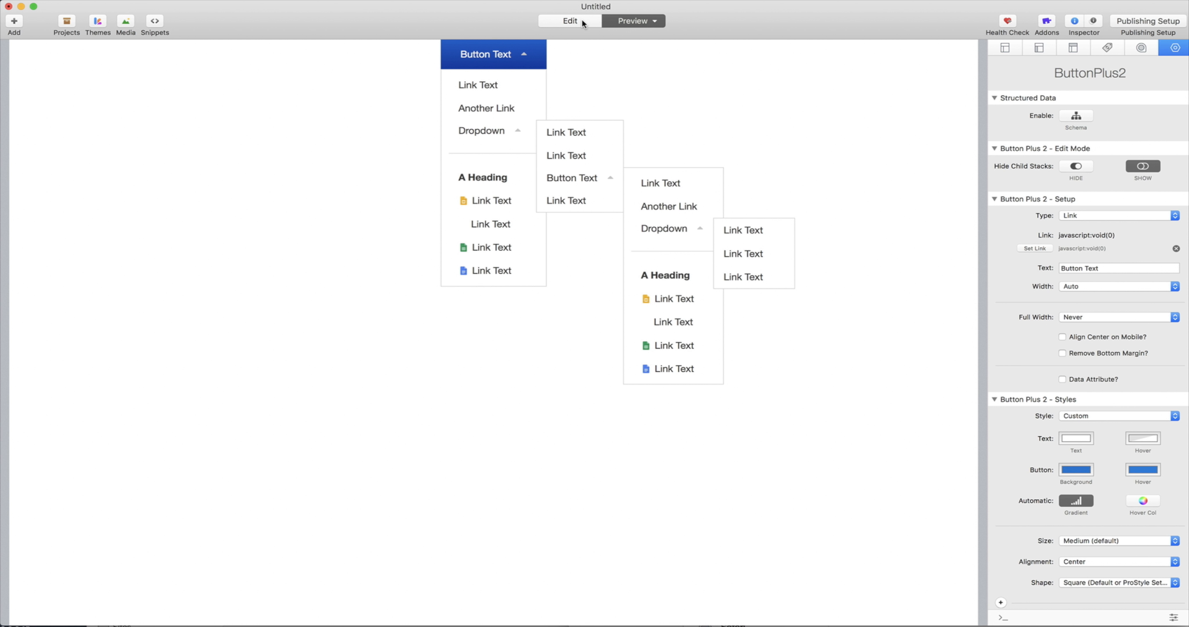
pyautogui.click(570, 20)
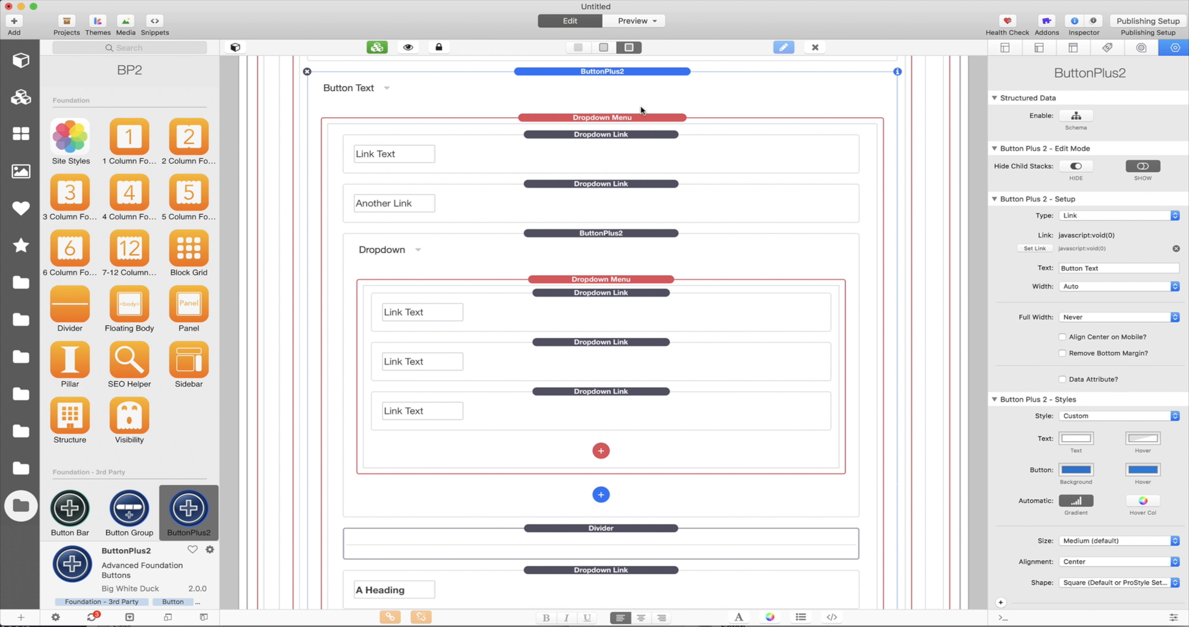
# - Try the Right position for the nested "Dropdown" button's Dropdown Menu and restore it to Left
pyautogui.scroll(3, 725, 141)
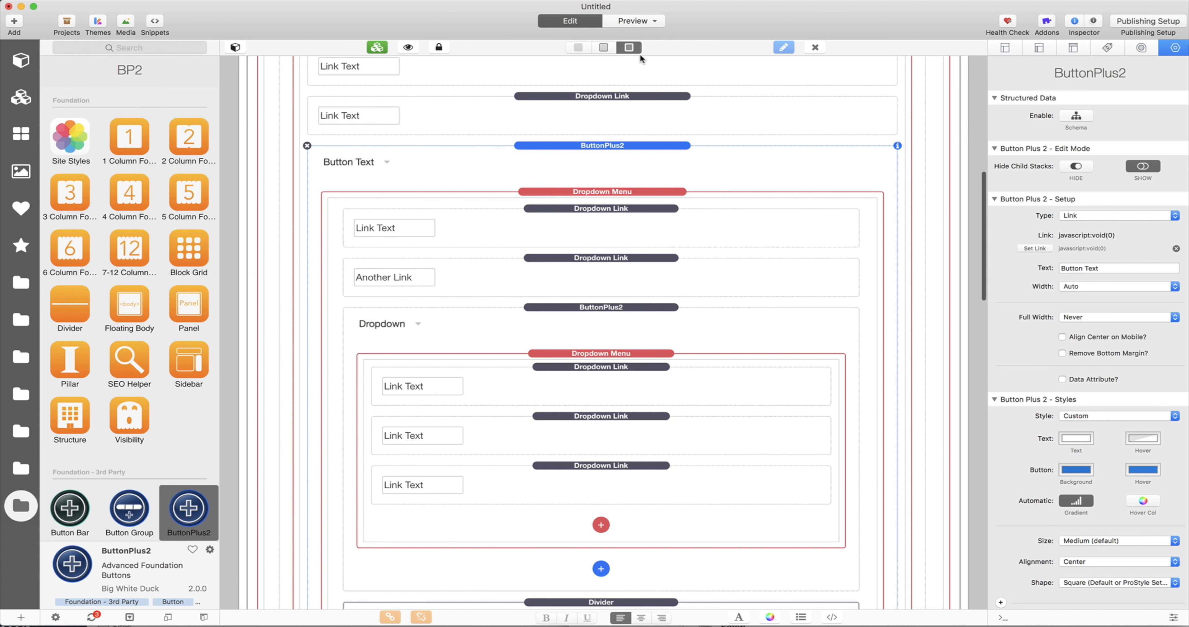
pyautogui.scroll(1, 823, 126)
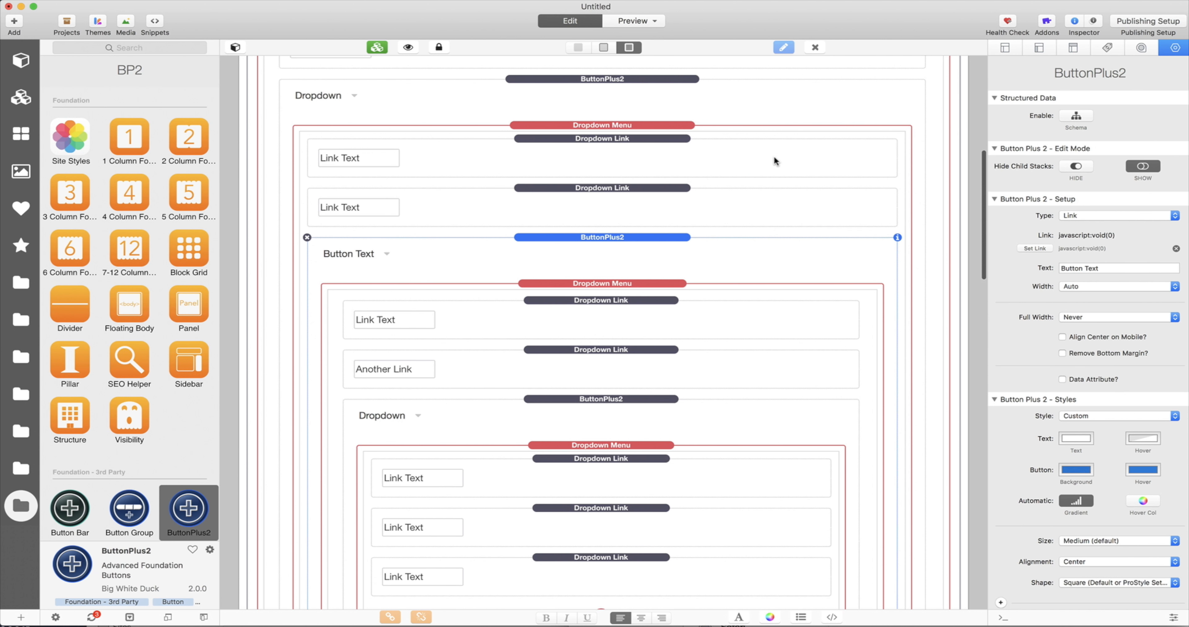
pyautogui.scroll(-1, 734, 152)
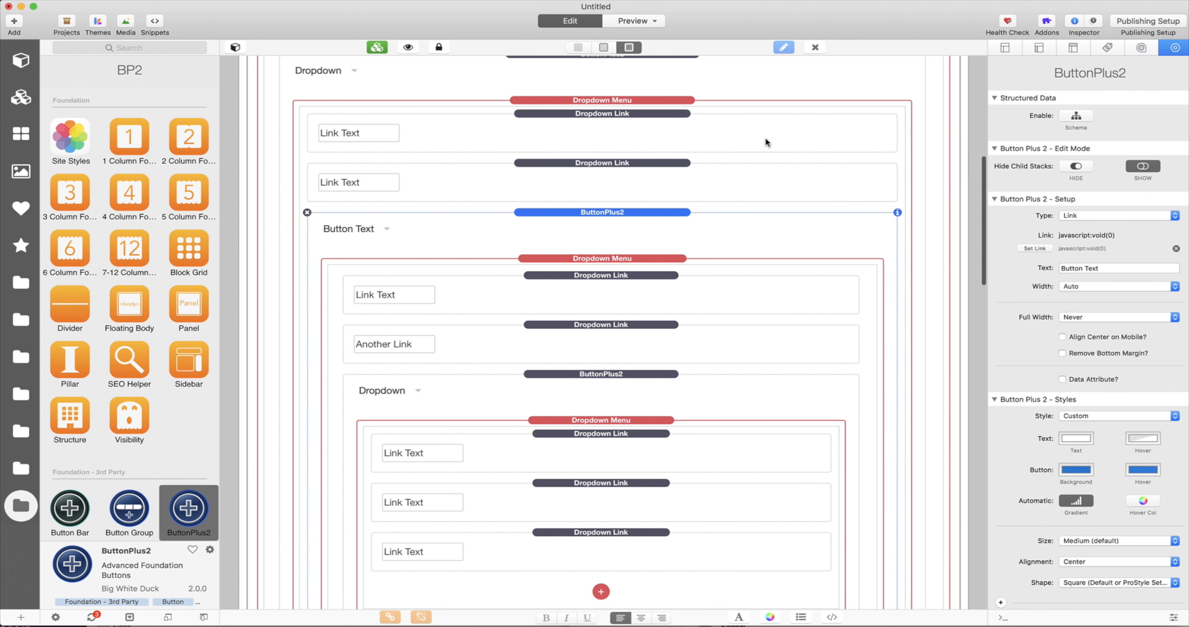
pyautogui.scroll(-1, 766, 138)
pyautogui.scroll(2, 670, 161)
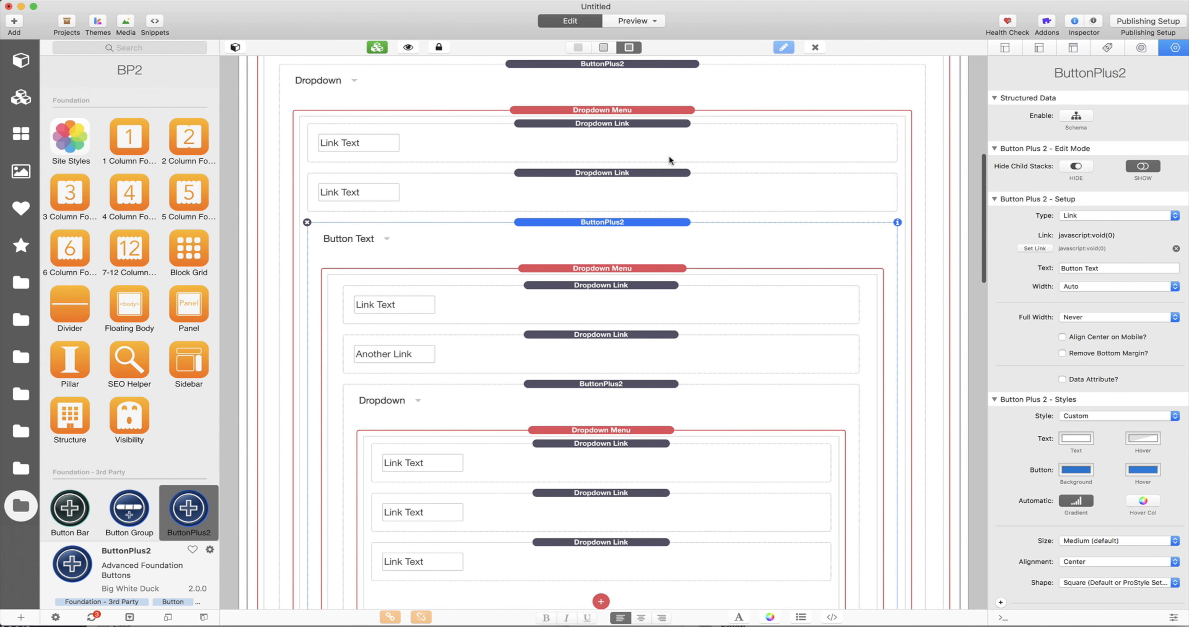
pyautogui.click(672, 113)
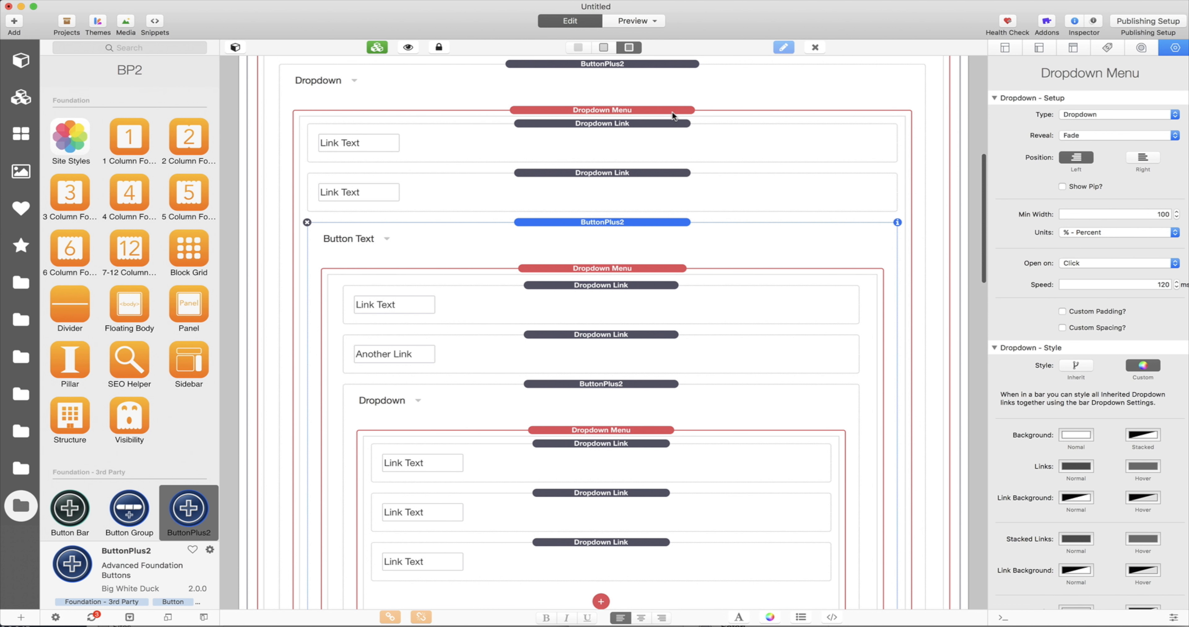
pyautogui.click(1143, 159)
pyautogui.click(1085, 162)
pyautogui.scroll(-1, 842, 213)
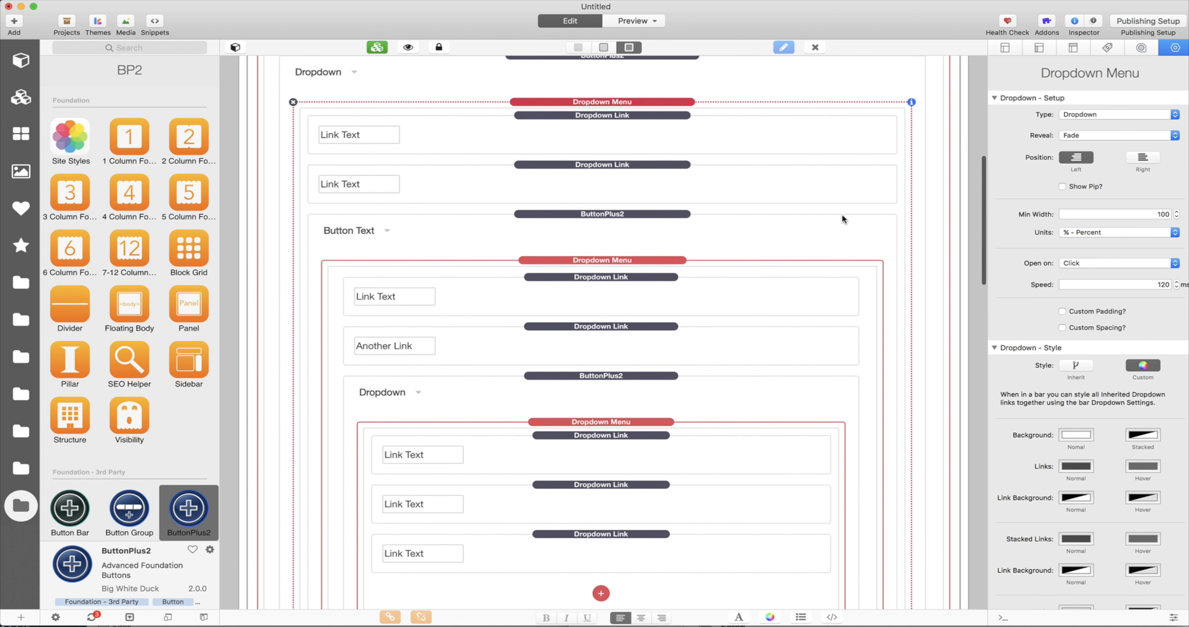
# - Set the main ButtonPlus2 button's Dropdown Menu to open on Hover
pyautogui.scroll(4, 842, 214)
pyautogui.scroll(-3, 842, 214)
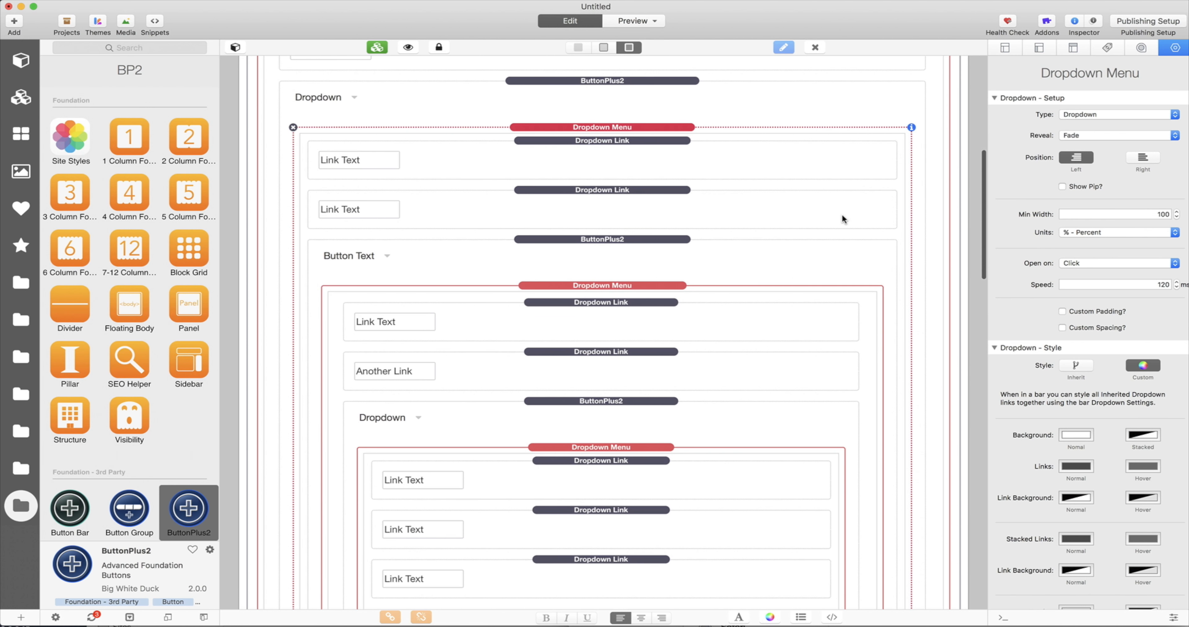
pyautogui.scroll(10, 842, 214)
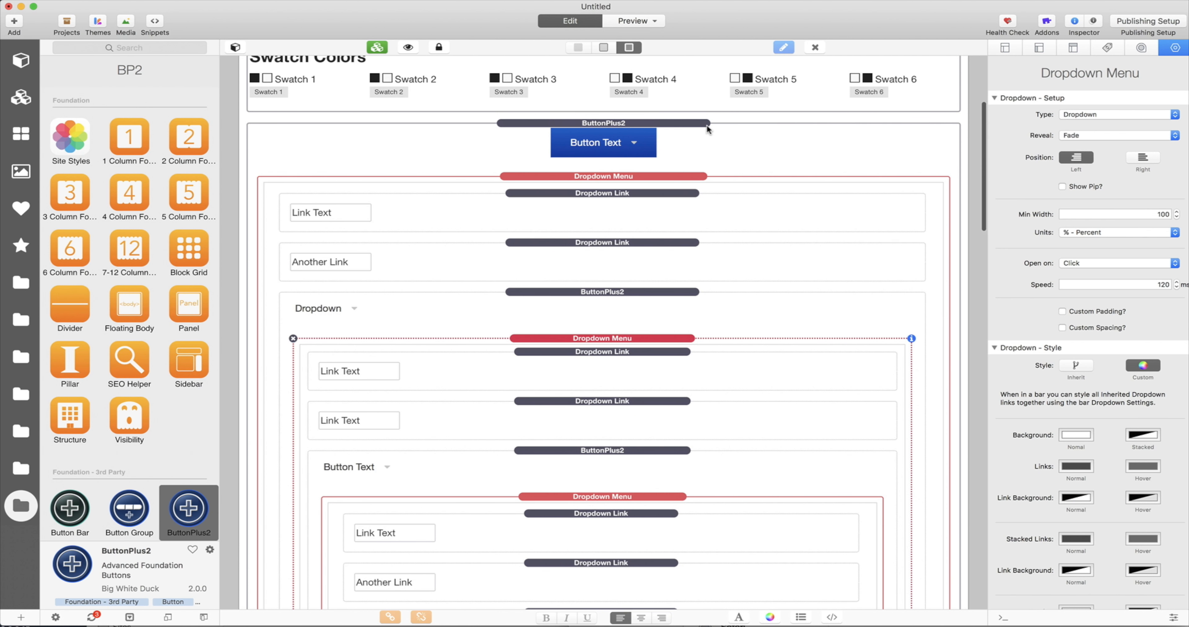
pyautogui.click(704, 121)
pyautogui.click(690, 175)
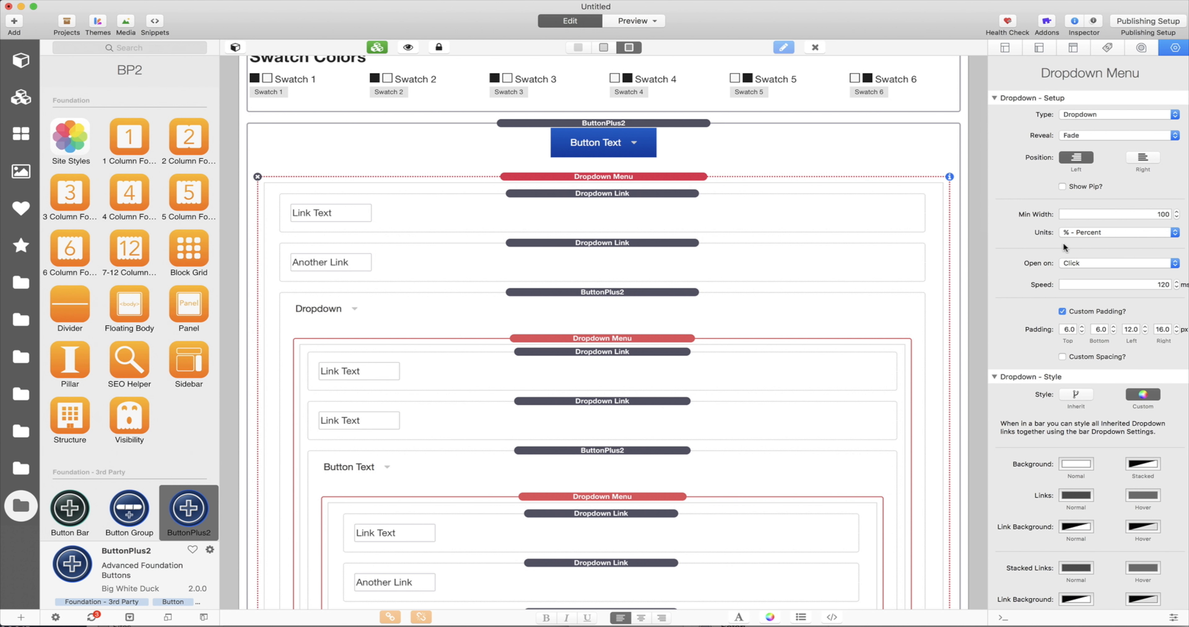
pyautogui.scroll(-2, 1107, 252)
pyautogui.click(1113, 232)
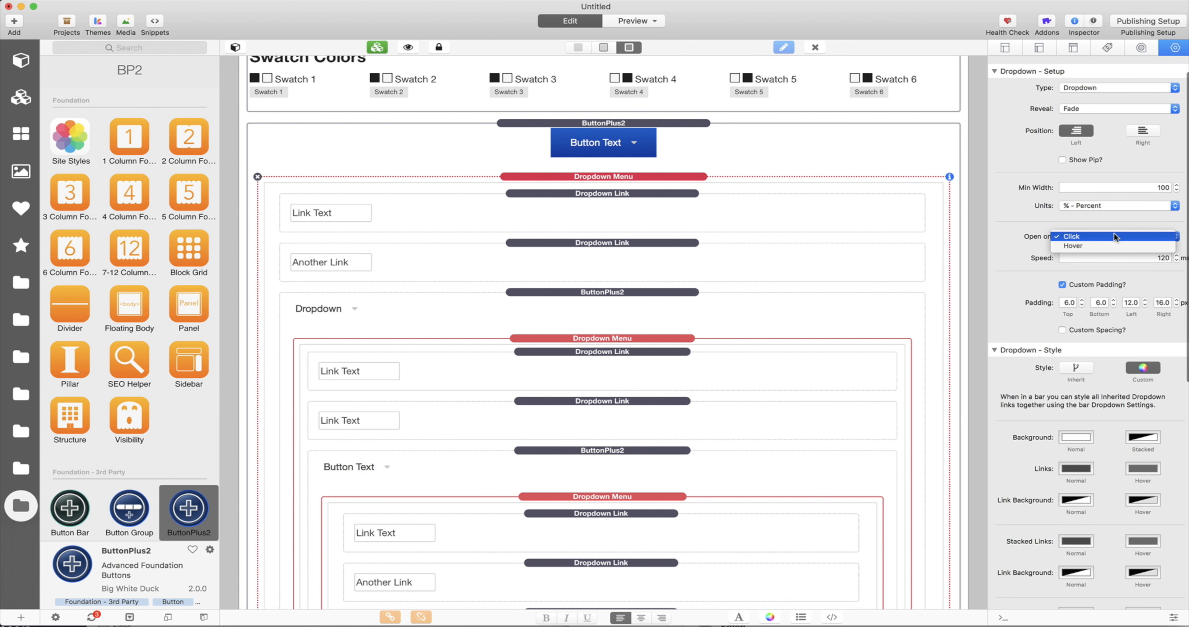
pyautogui.click(1100, 246)
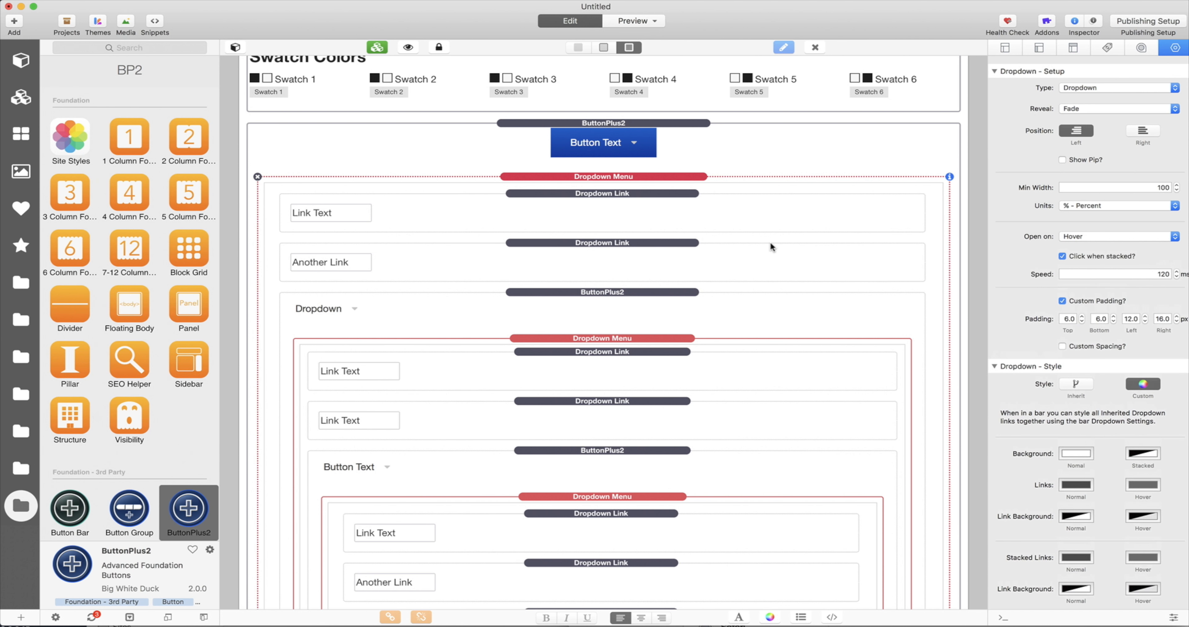
# - Set the Dropdown Menus of the first nested "Dropdown" button and the copied "Button Text" button to open on Hover
pyautogui.click(686, 337)
pyautogui.click(1077, 236)
pyautogui.click(1077, 244)
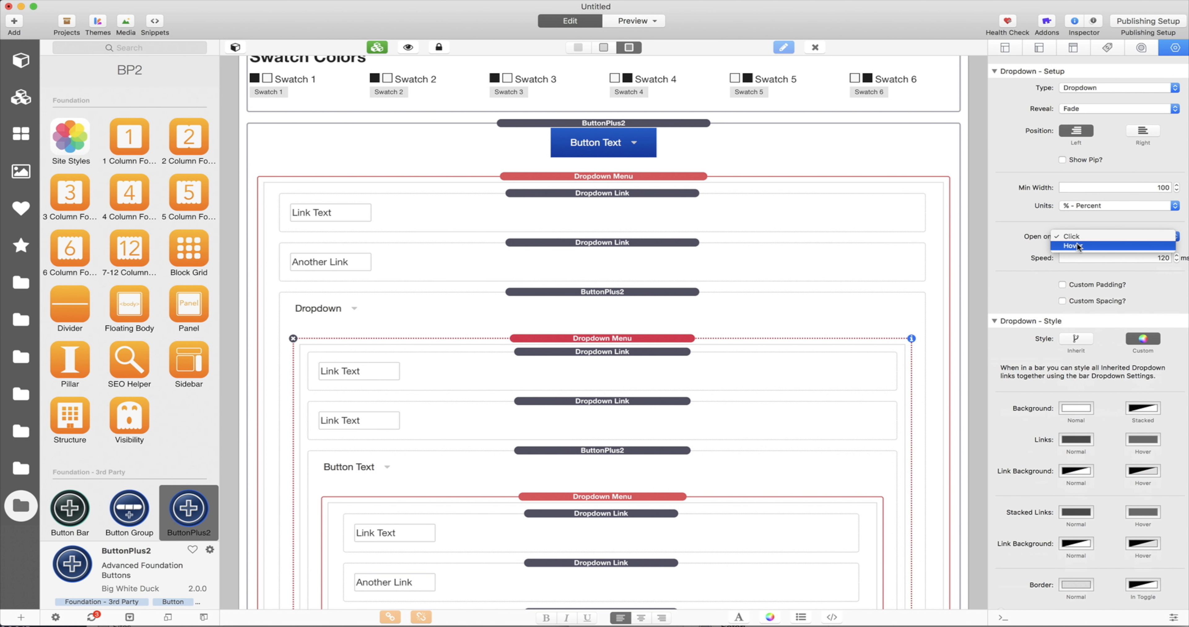
pyautogui.scroll(-4, 844, 403)
pyautogui.click(677, 416)
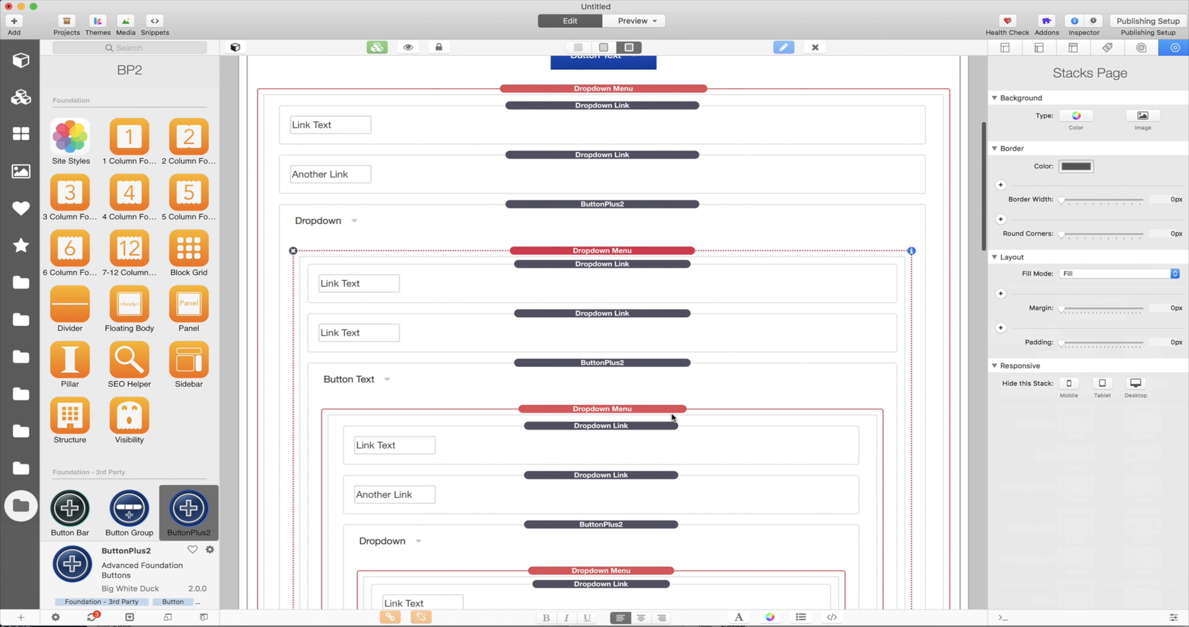
pyautogui.click(672, 407)
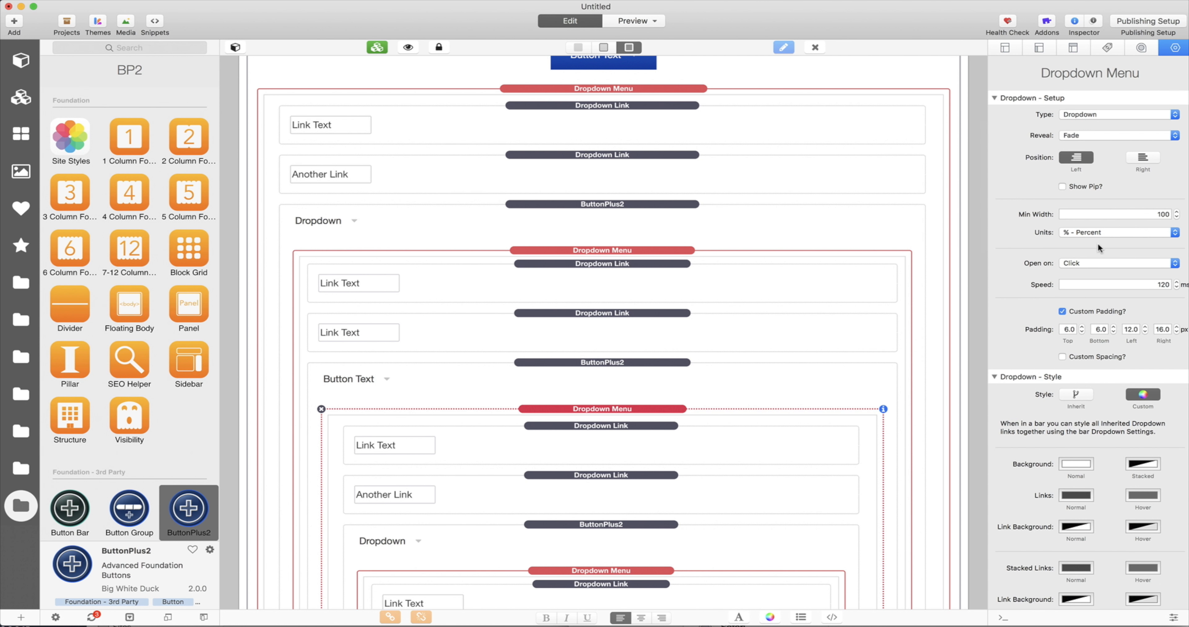
pyautogui.click(1100, 259)
pyautogui.click(1083, 274)
# - Set the innermost Dropdown Menu, inside the copied "Dropdown" button, to open on Hover
pyautogui.scroll(-4, 769, 482)
pyautogui.click(649, 488)
pyautogui.click(1077, 260)
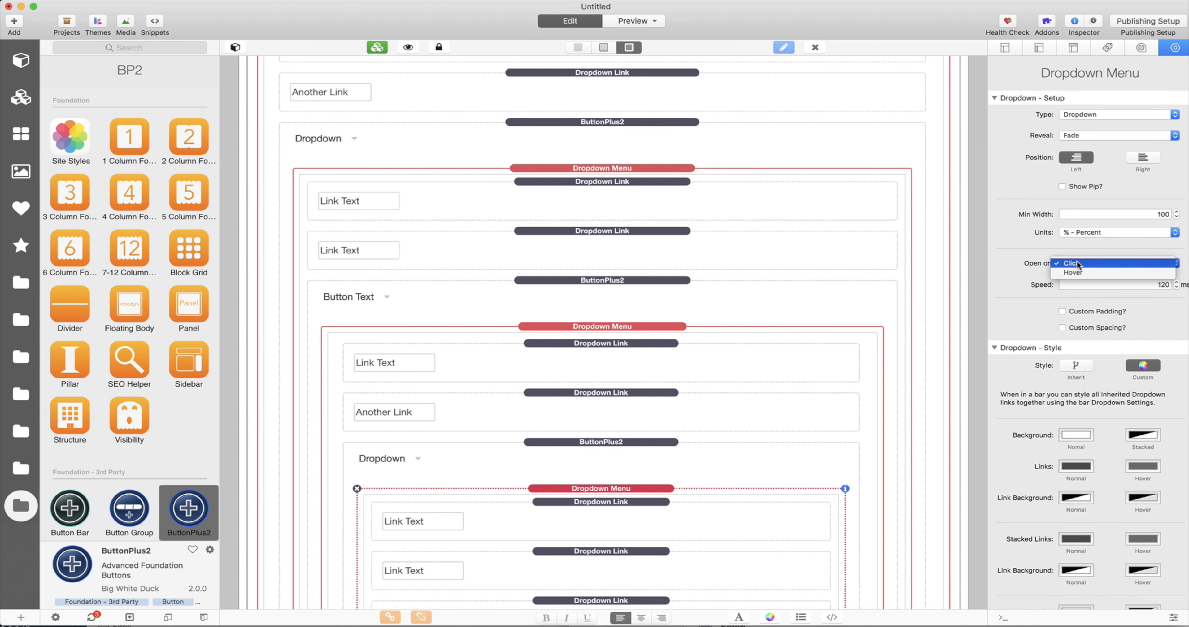
pyautogui.click(1071, 269)
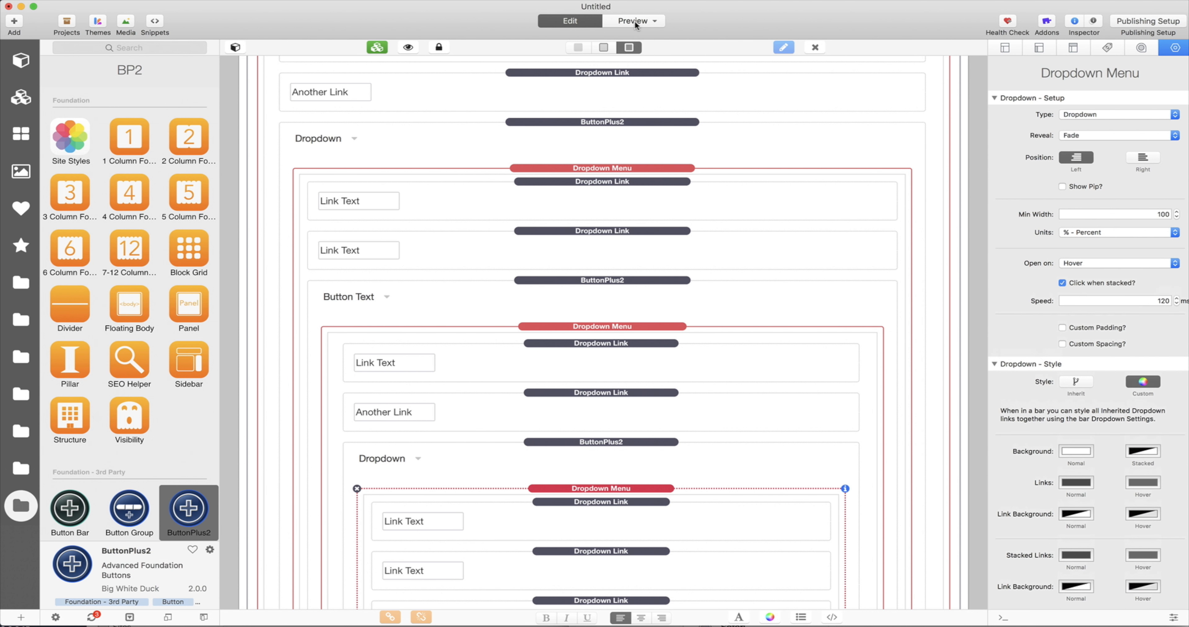
# - Preview the page and check the hover opening of every nested dropdown level
pyautogui.click(634, 20)
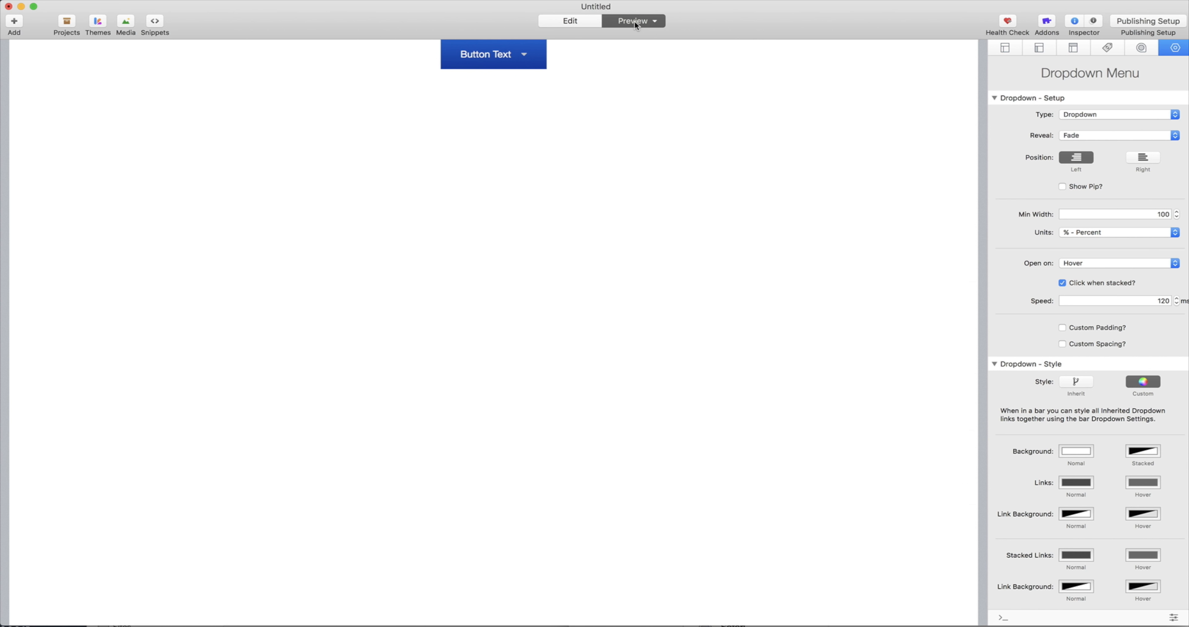
pyautogui.moveTo(521, 63)
pyautogui.moveTo(520, 136)
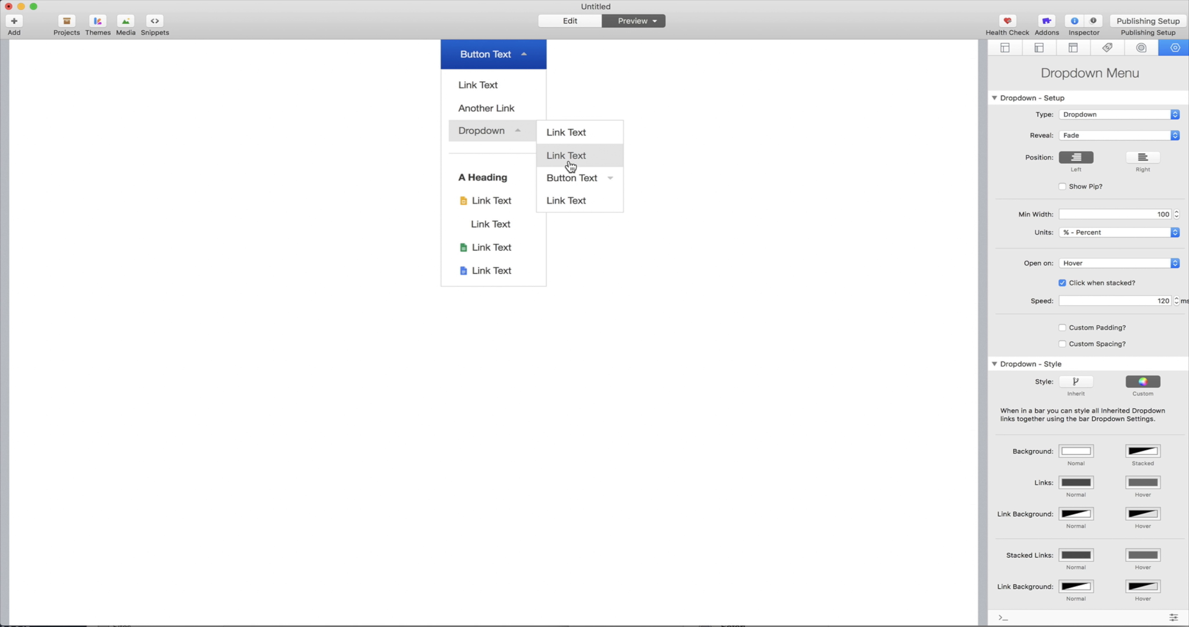
pyautogui.moveTo(572, 178)
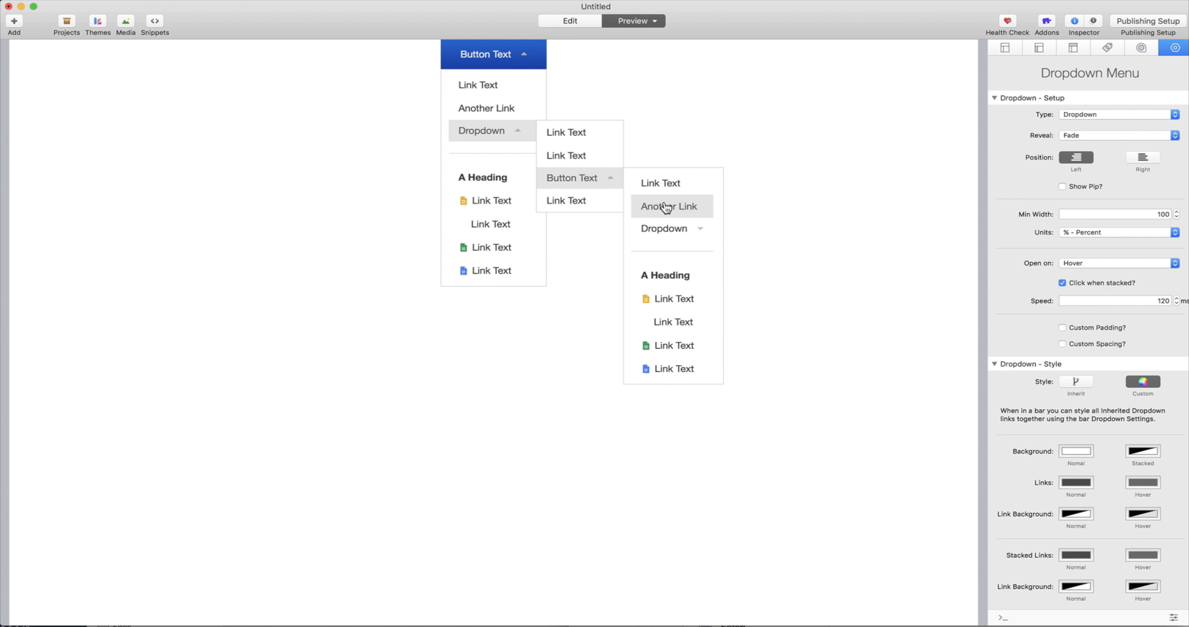
pyautogui.moveTo(666, 232)
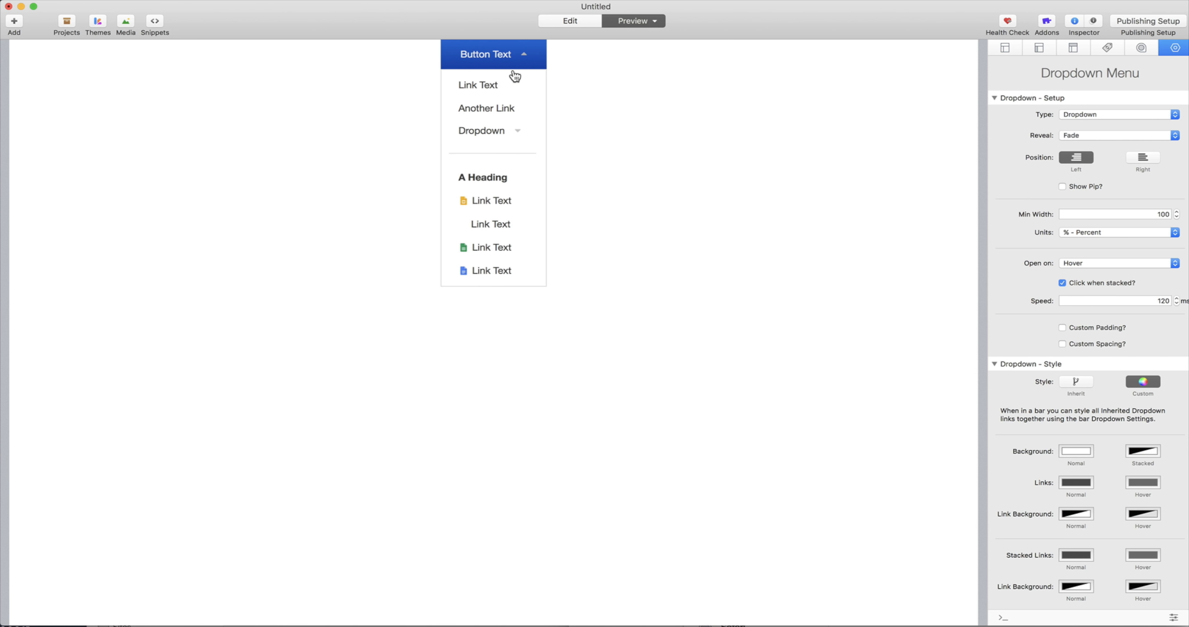
# - Leave the dropdown preview and return to editing the page
pyautogui.click(519, 60)
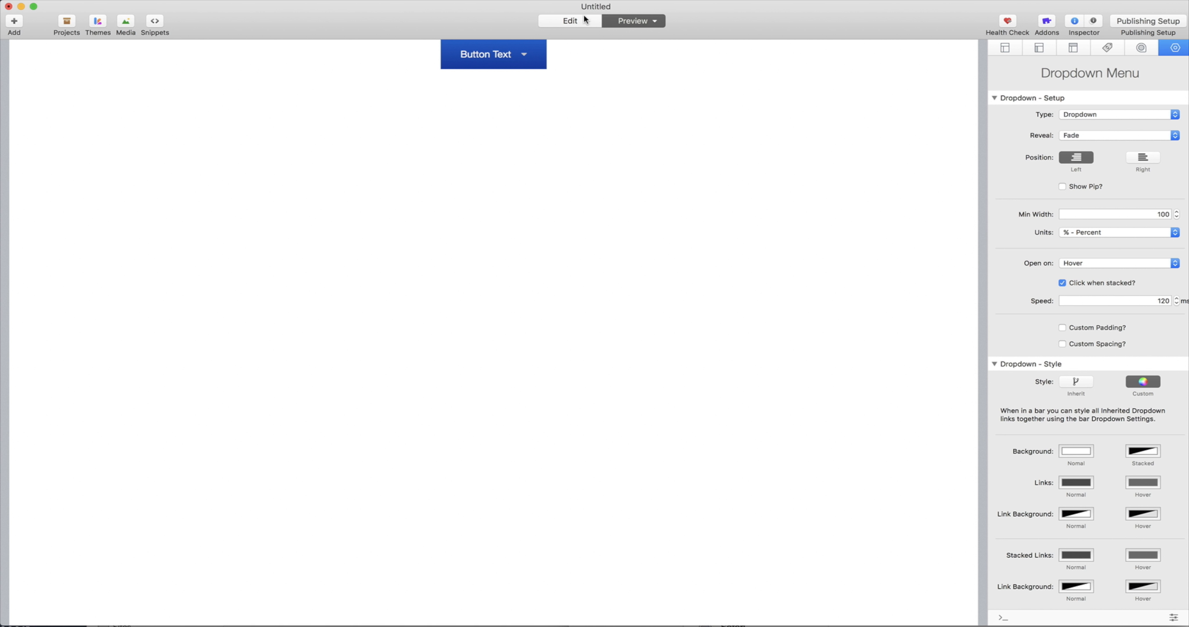
pyautogui.click(573, 22)
pyautogui.scroll(1, 726, 226)
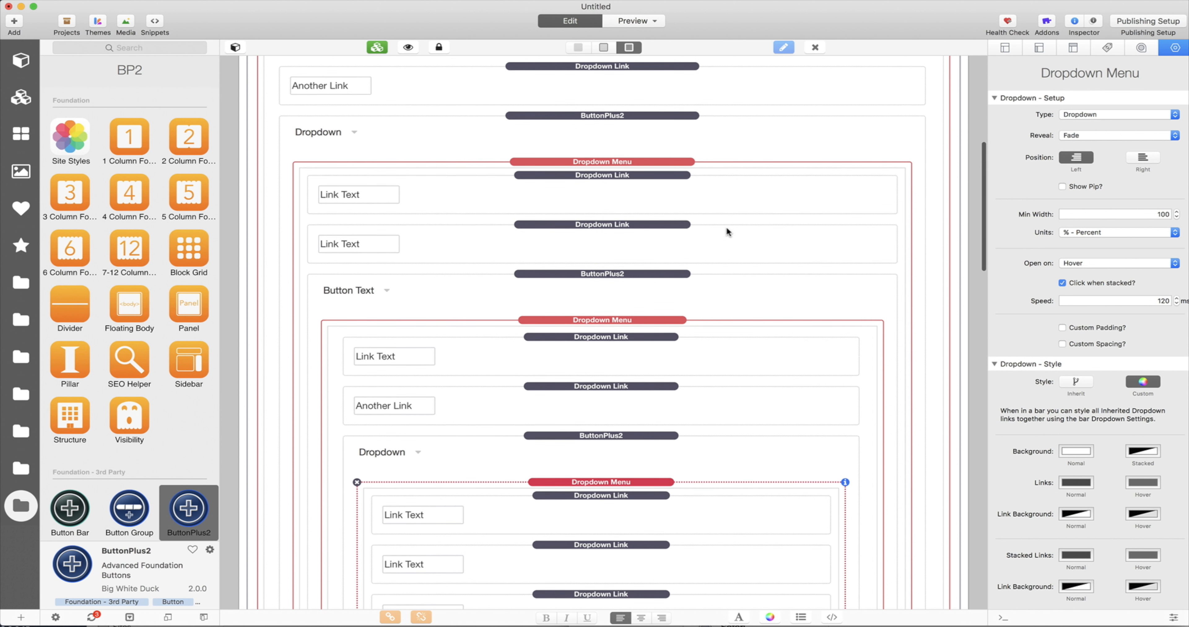
# - Set the normal Background of the Dropdown Menu inside the first nested "Dropdown" button to a very light grey
pyautogui.click(696, 186)
pyautogui.scroll(-5, 696, 187)
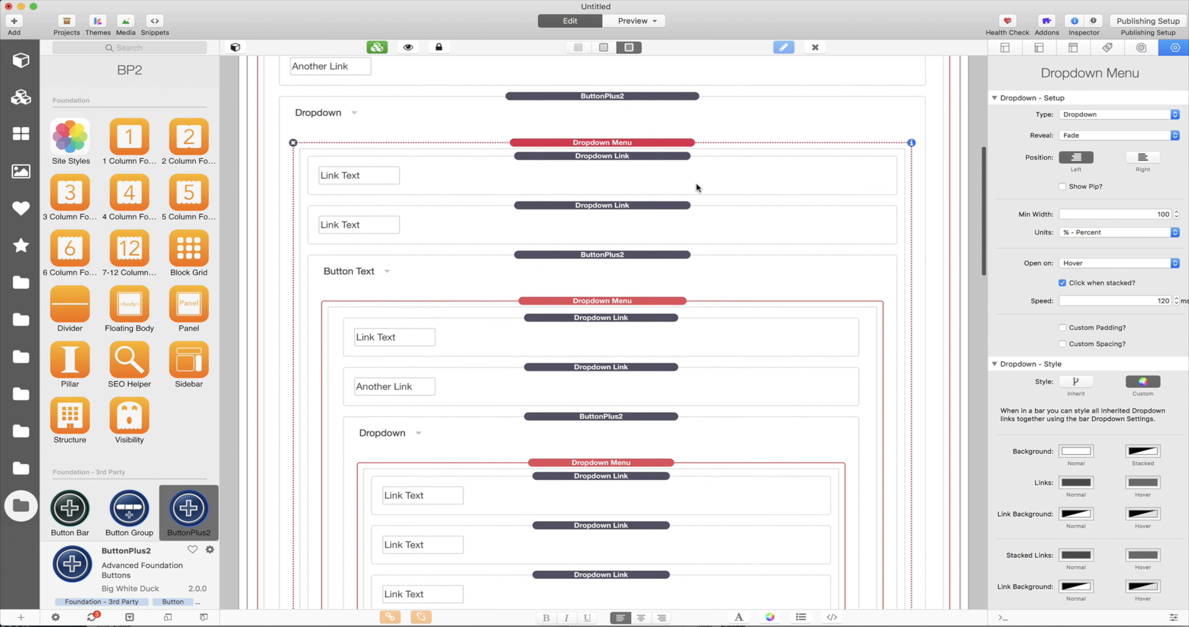
pyautogui.scroll(2, 691, 166)
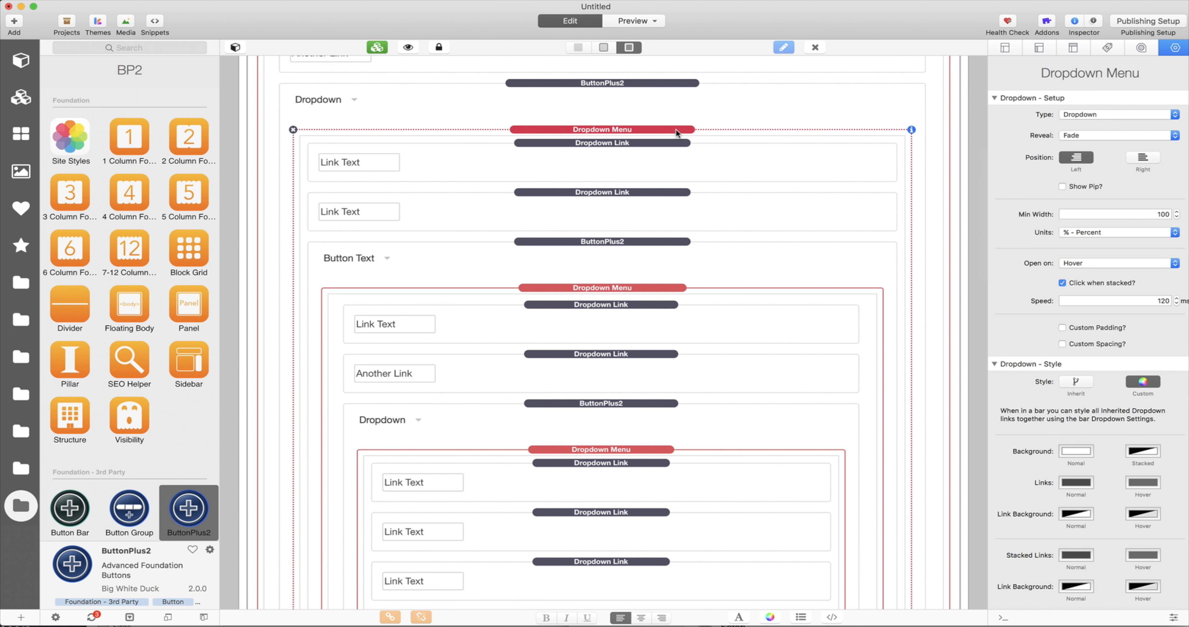
pyautogui.scroll(-5, 1045, 390)
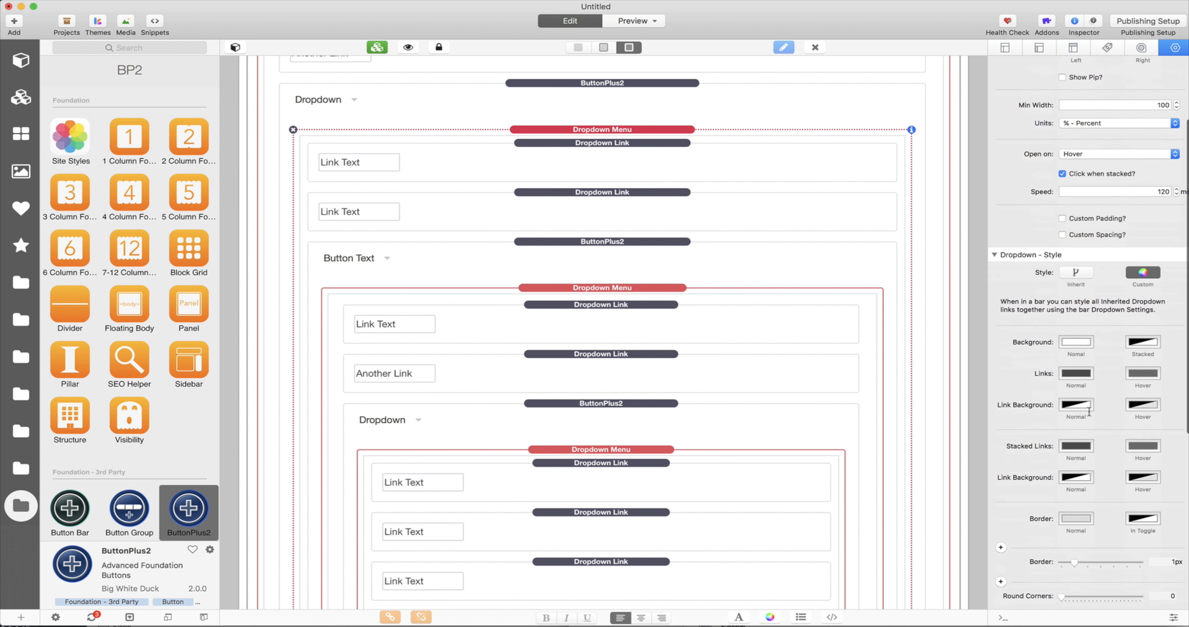
pyautogui.click(1071, 332)
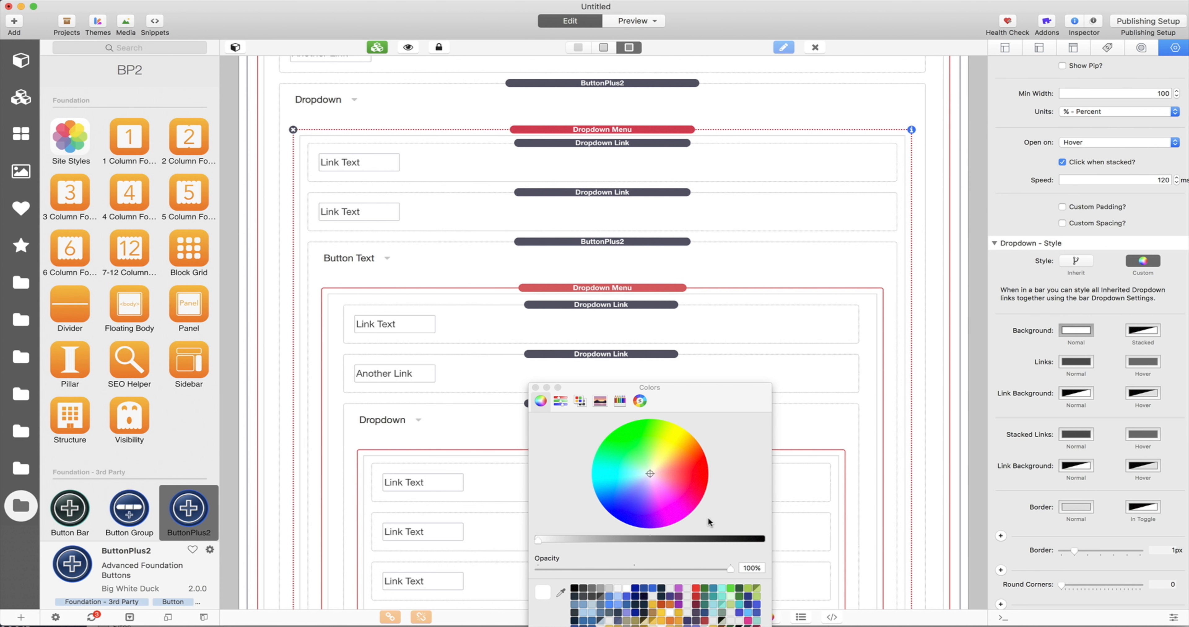
pyautogui.click(609, 585)
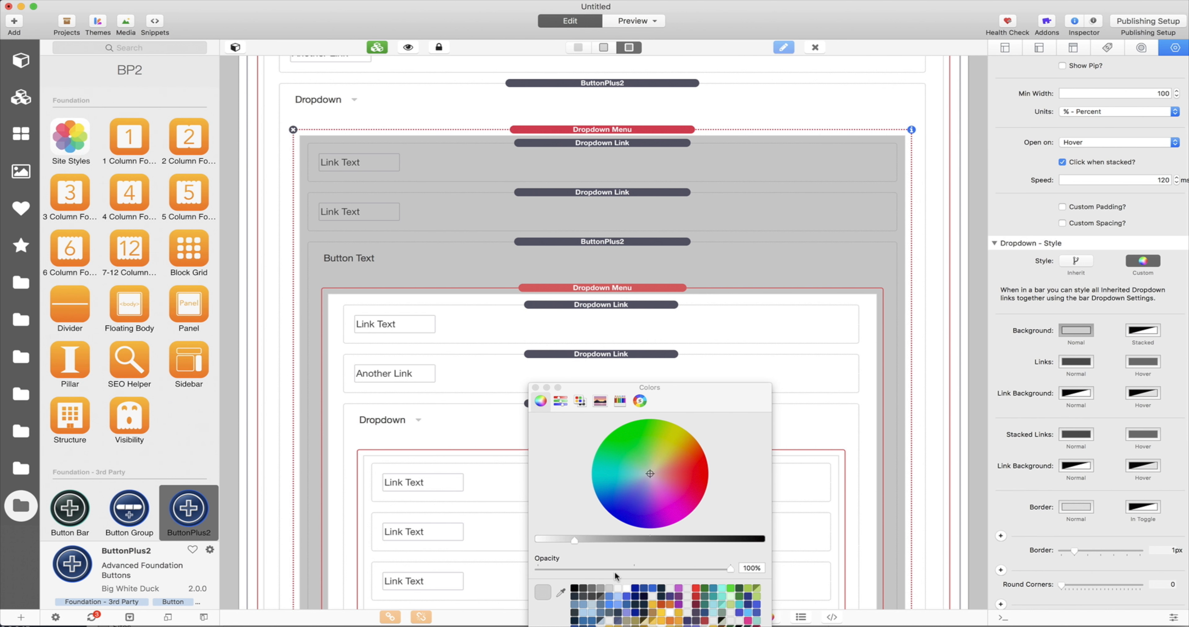
pyautogui.click(616, 586)
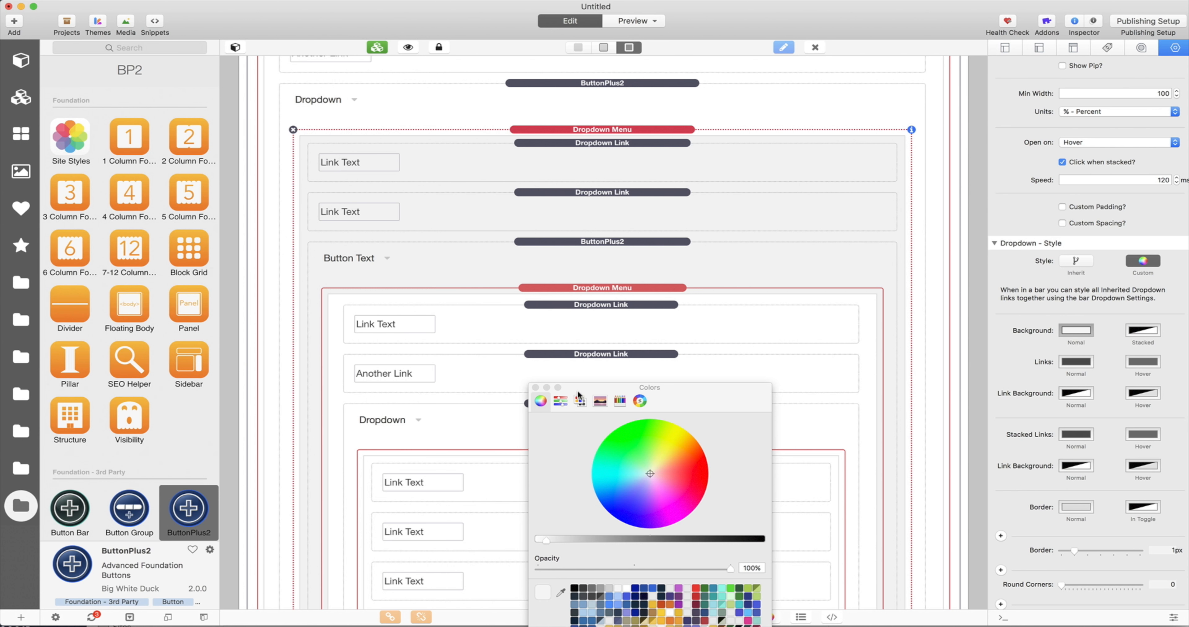
pyautogui.click(535, 387)
# - Set the Style of the copied "Button Text" button's Dropdown Menu and of the innermost Dropdown Menu to Inherit
pyautogui.scroll(-3, 528, 332)
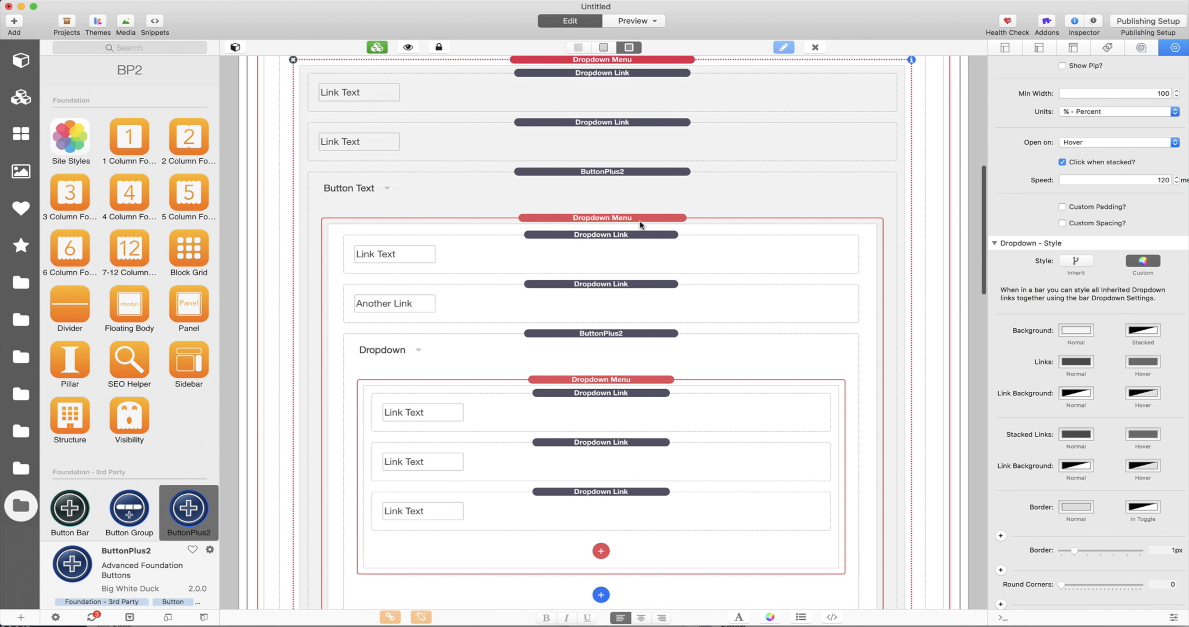
pyautogui.click(641, 219)
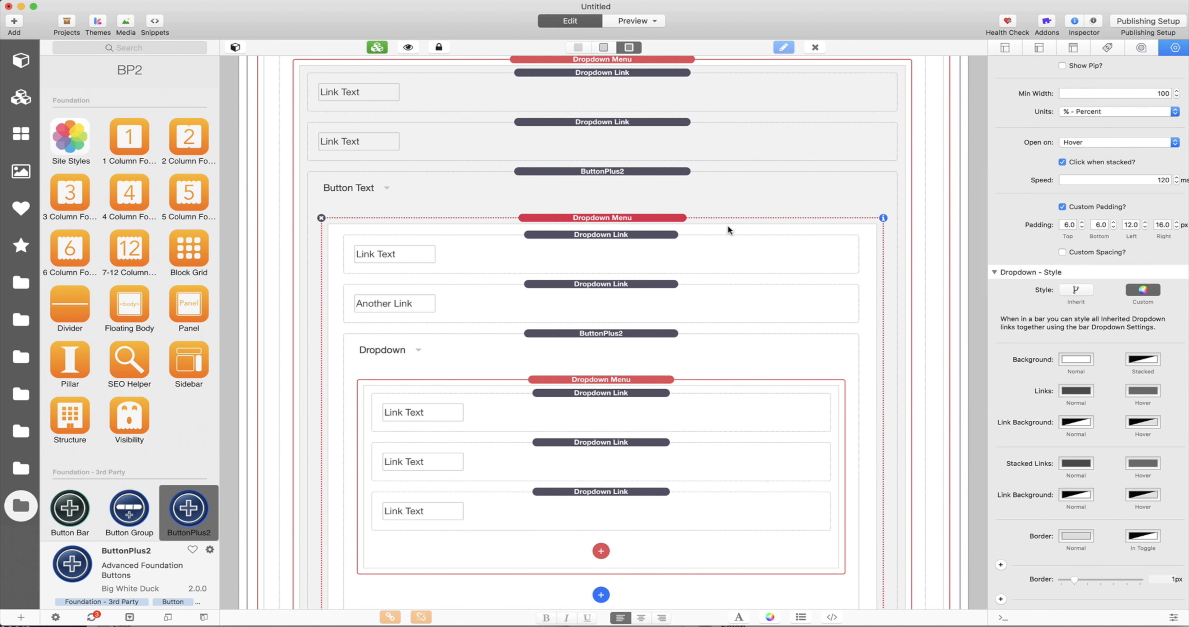
pyautogui.click(1081, 291)
pyautogui.click(659, 379)
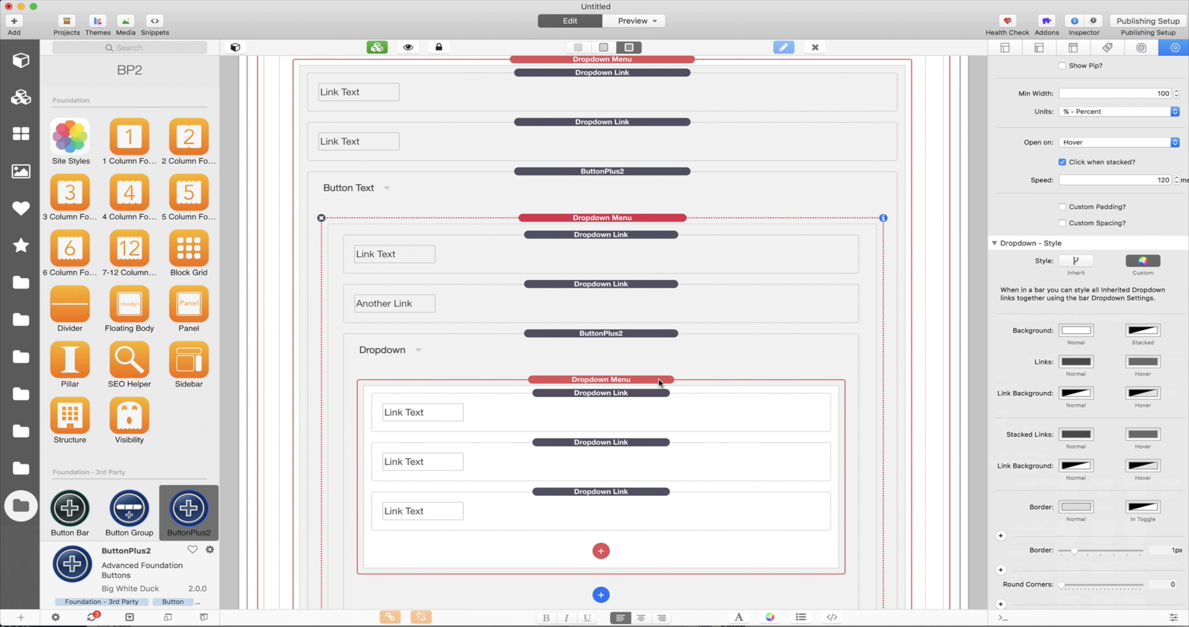
pyautogui.click(1074, 261)
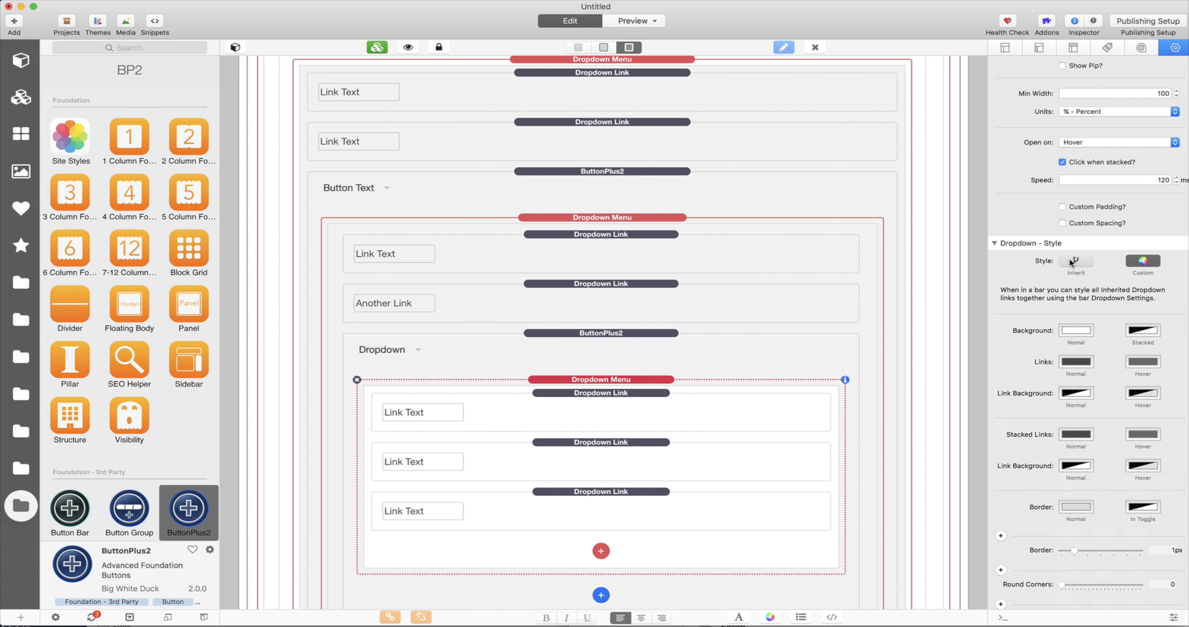
pyautogui.scroll(-5, 789, 372)
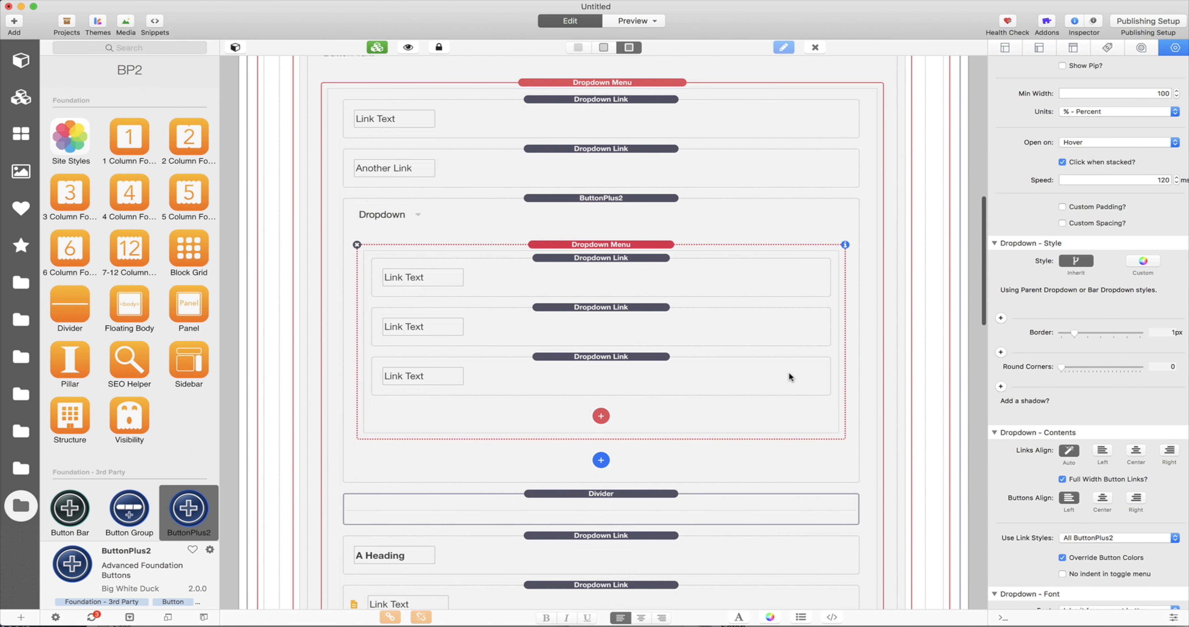
# - Set the normal Links color of the first nested "Dropdown" button's Dropdown Menu to dark blue
pyautogui.scroll(6, 789, 371)
pyautogui.scroll(1, 789, 371)
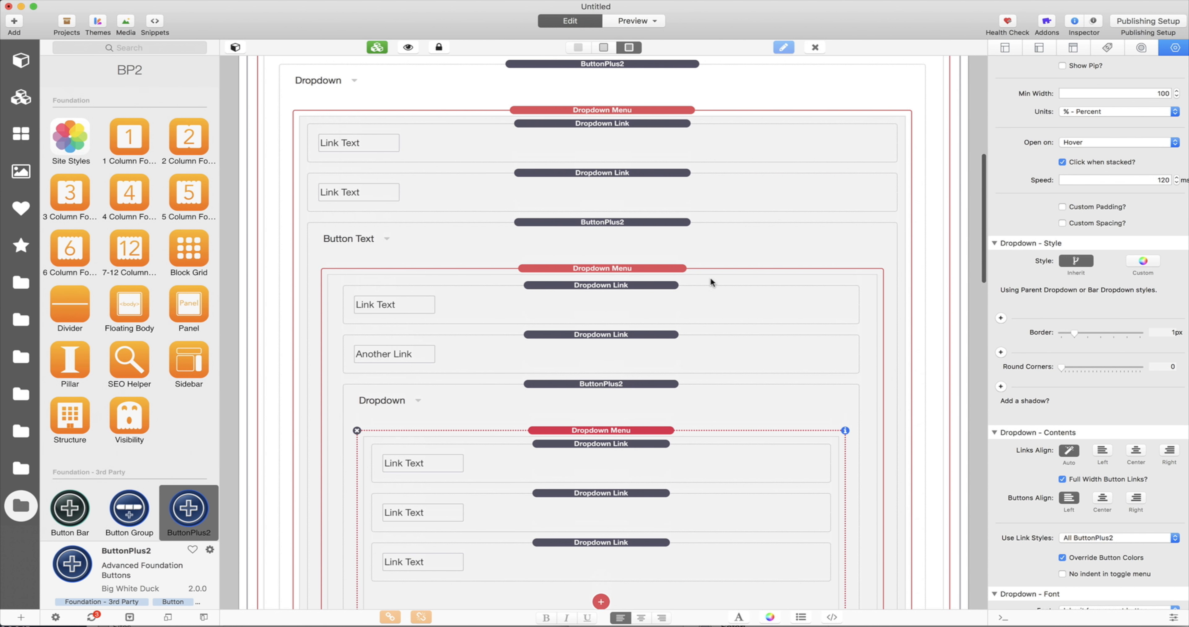
pyautogui.click(626, 110)
pyautogui.click(1079, 362)
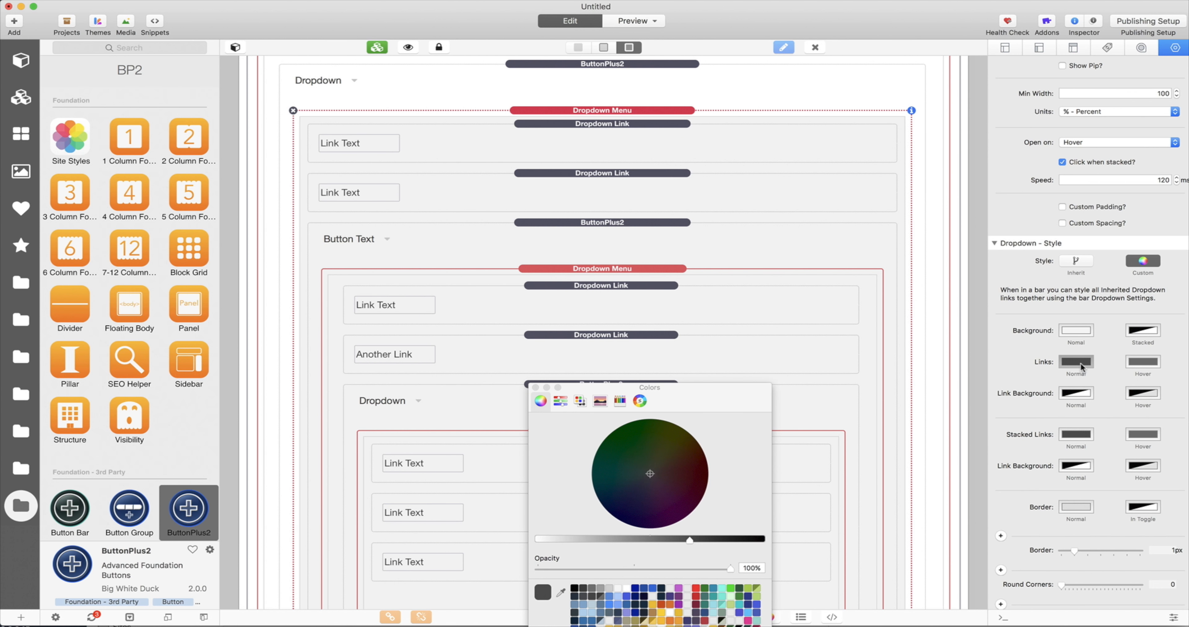
pyautogui.click(635, 589)
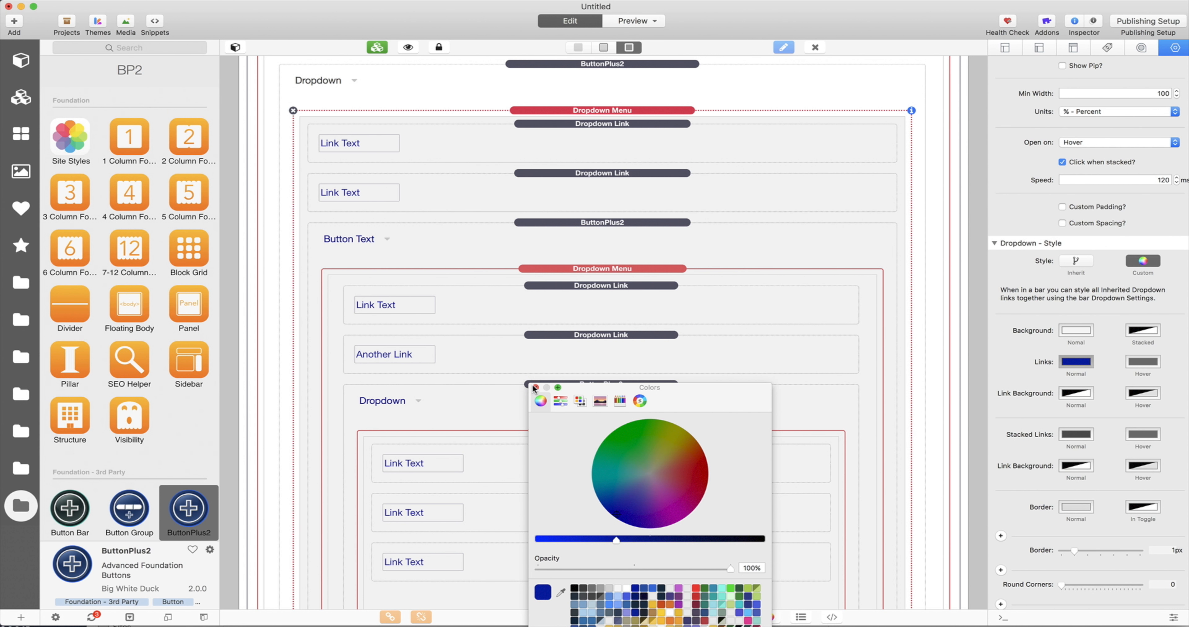
pyautogui.click(535, 386)
# - Review the link colors in the nested menus and the selected Dropdown Menu's border, contents, Font and Font Size options
pyautogui.scroll(-3, 712, 333)
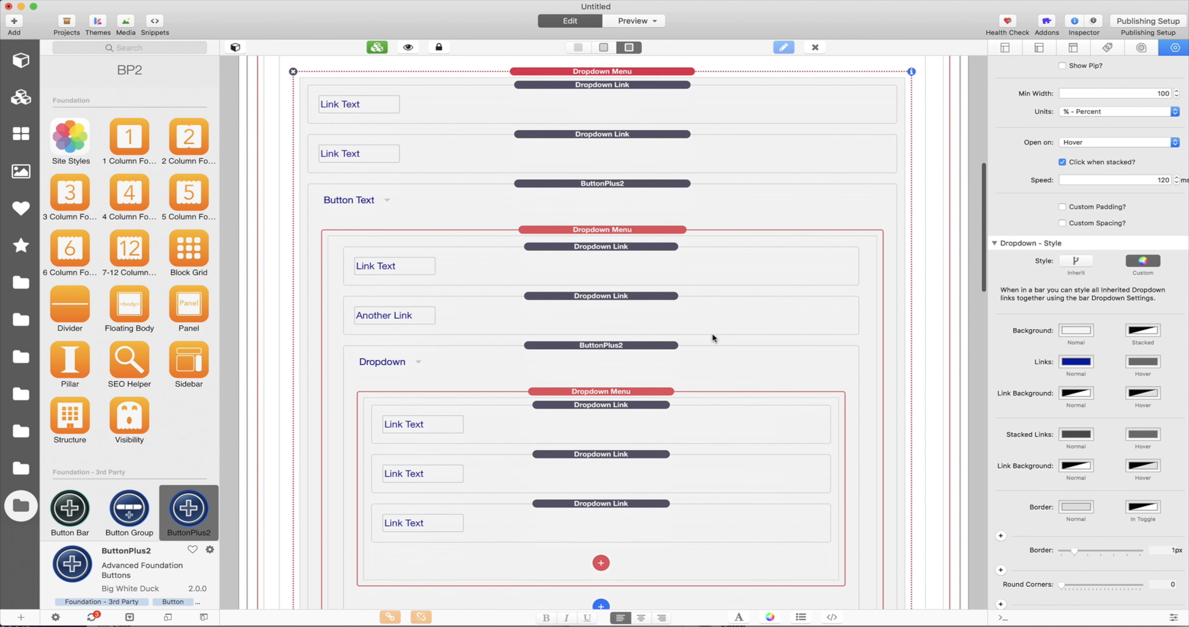
pyautogui.scroll(5, 712, 333)
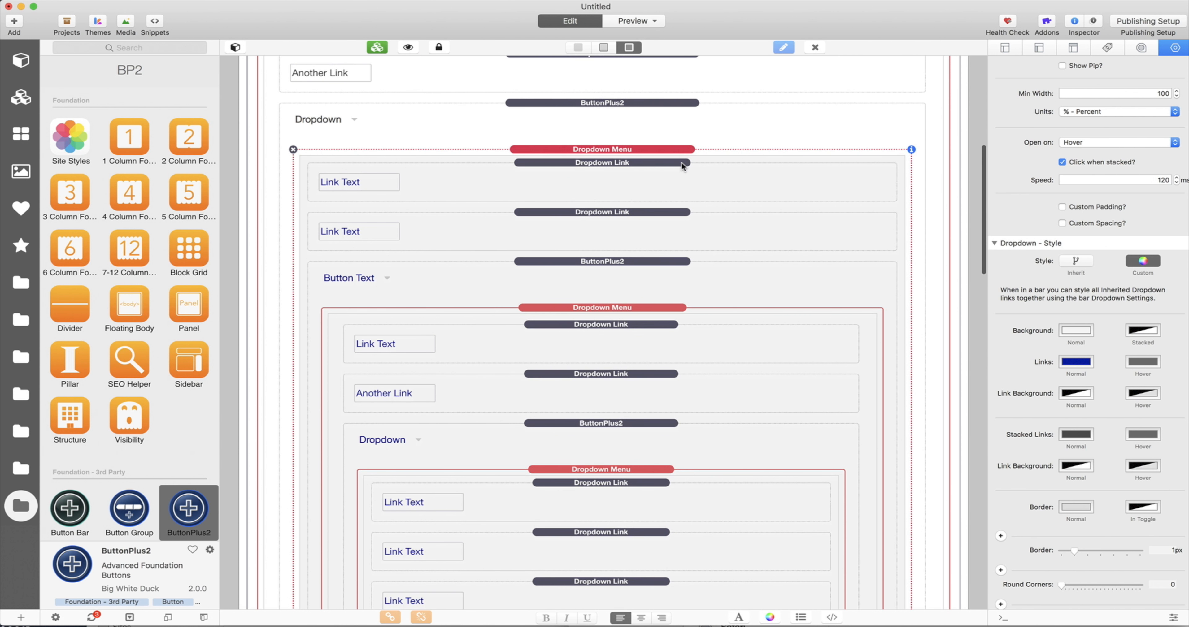
pyautogui.scroll(-1, 746, 201)
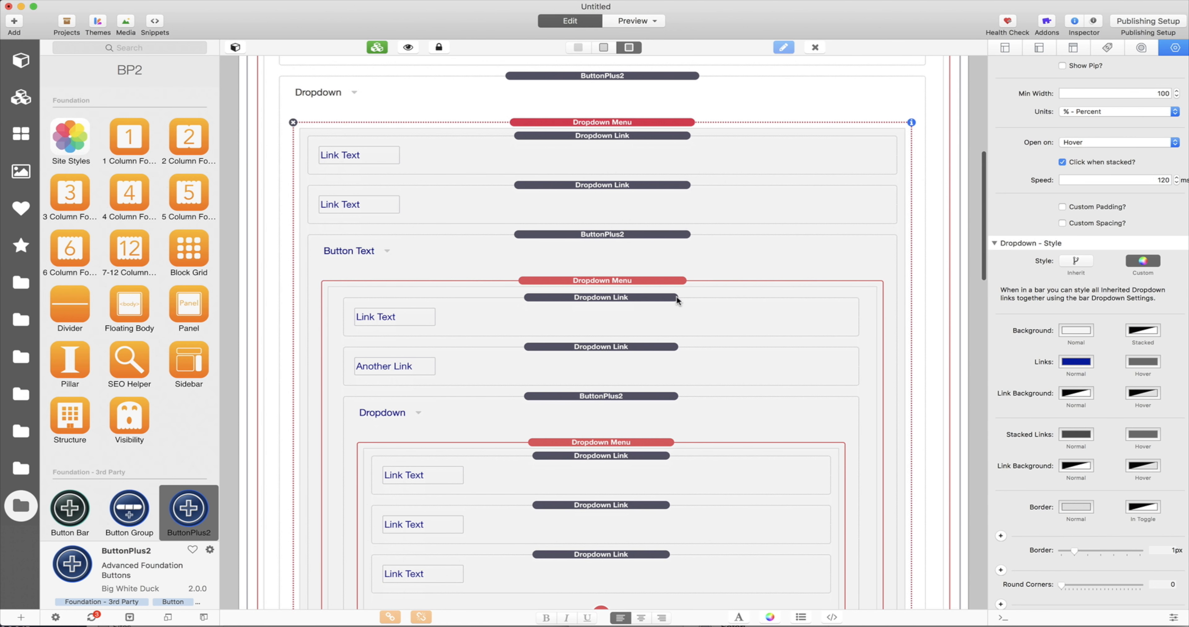
pyautogui.scroll(-3, 677, 300)
pyautogui.scroll(-10, 1058, 405)
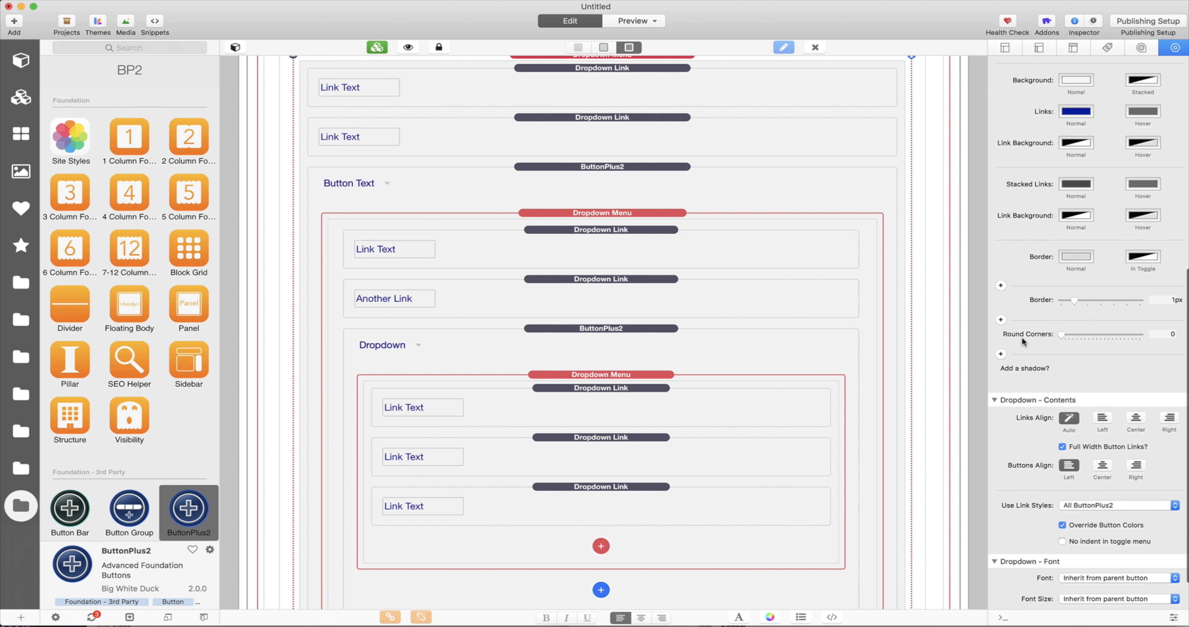
pyautogui.scroll(-3, 1038, 374)
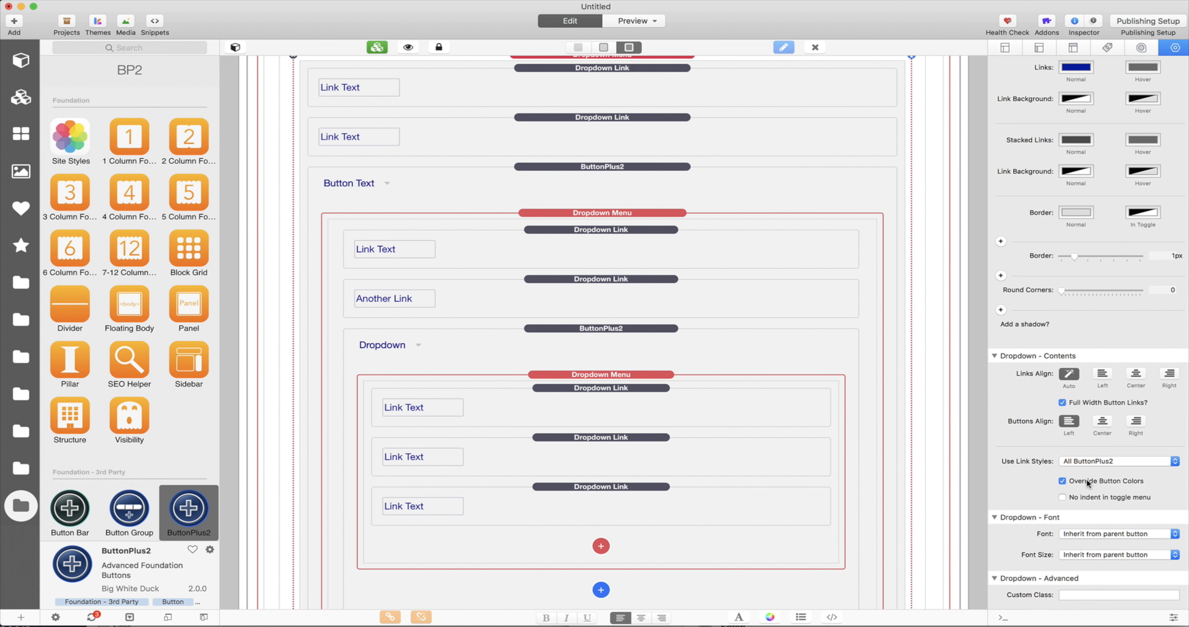
pyautogui.click(1099, 534)
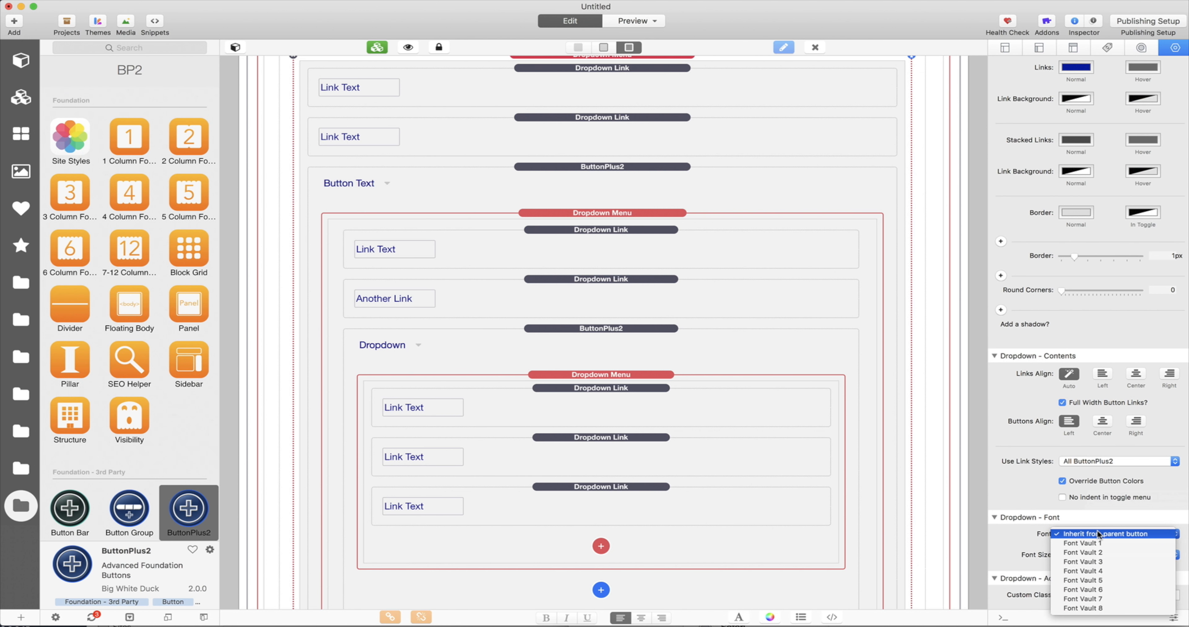
pyautogui.click(1022, 545)
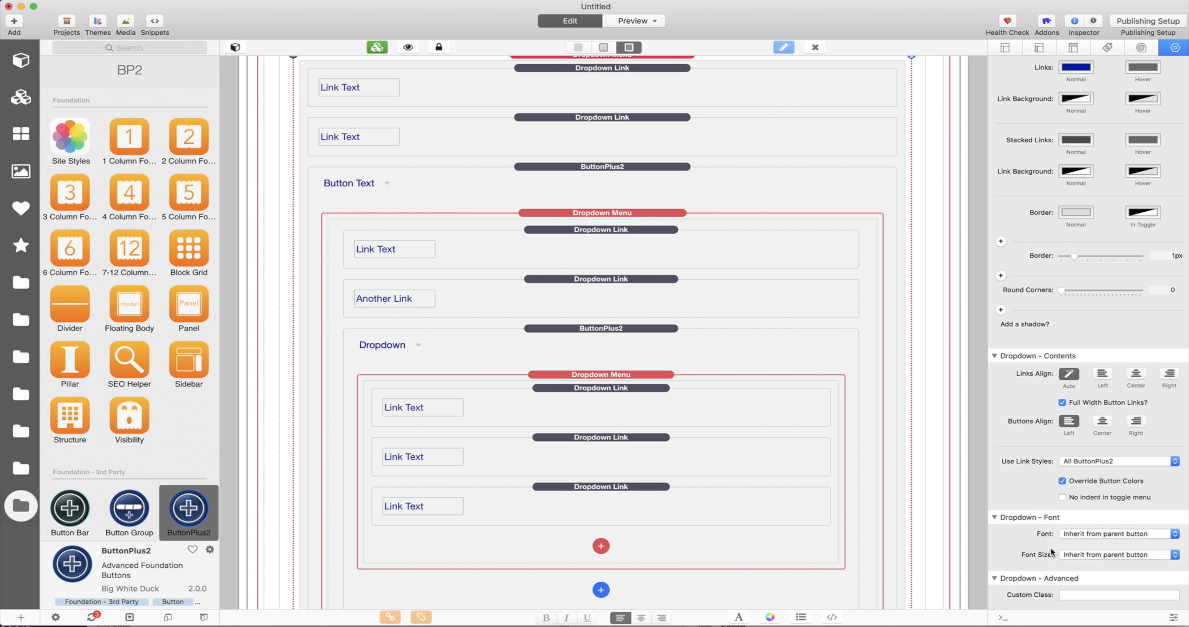
pyautogui.click(1121, 553)
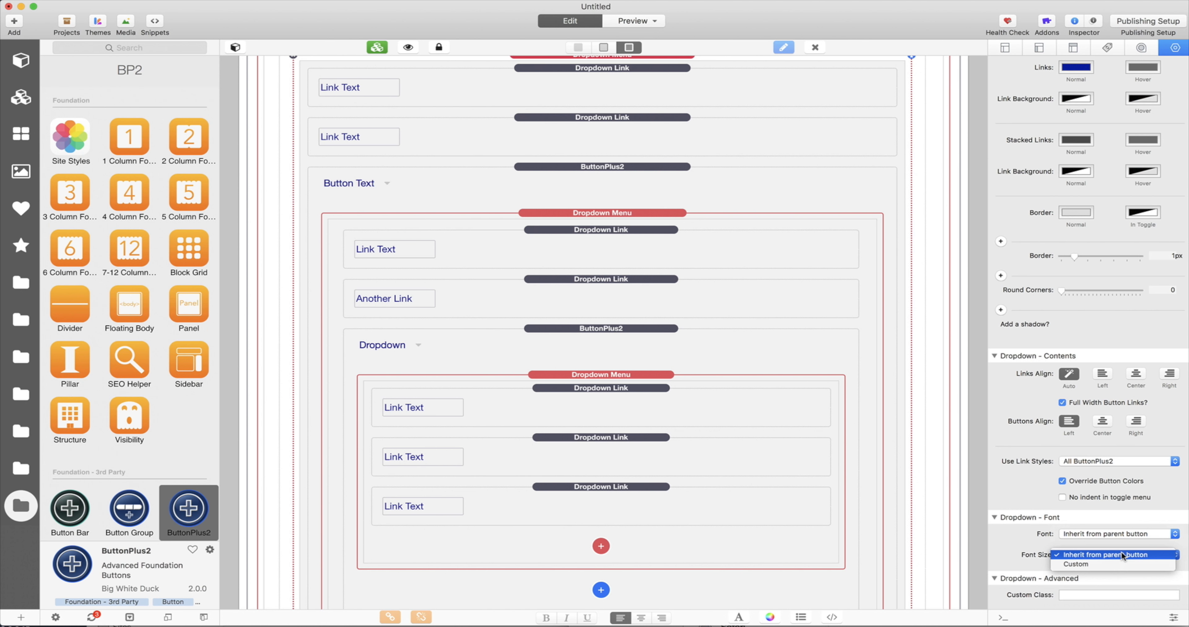
pyautogui.click(1015, 553)
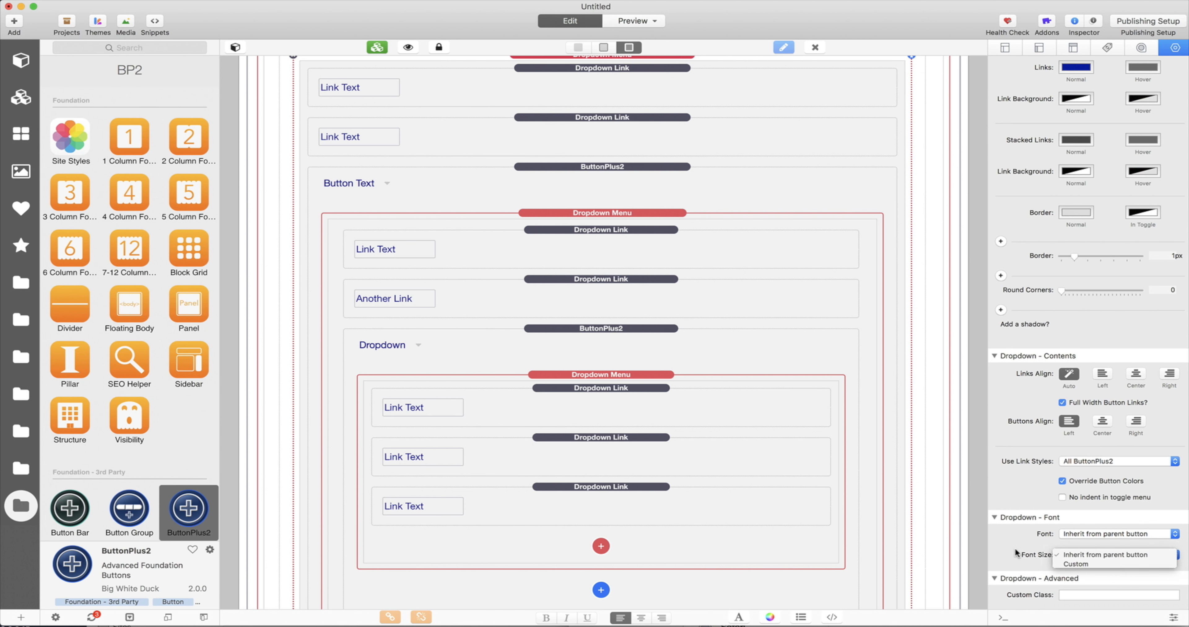
# - Examine the available Type options in the selected Dropdown Menu's setup
pyautogui.scroll(10, 1015, 513)
pyautogui.scroll(2, 1015, 515)
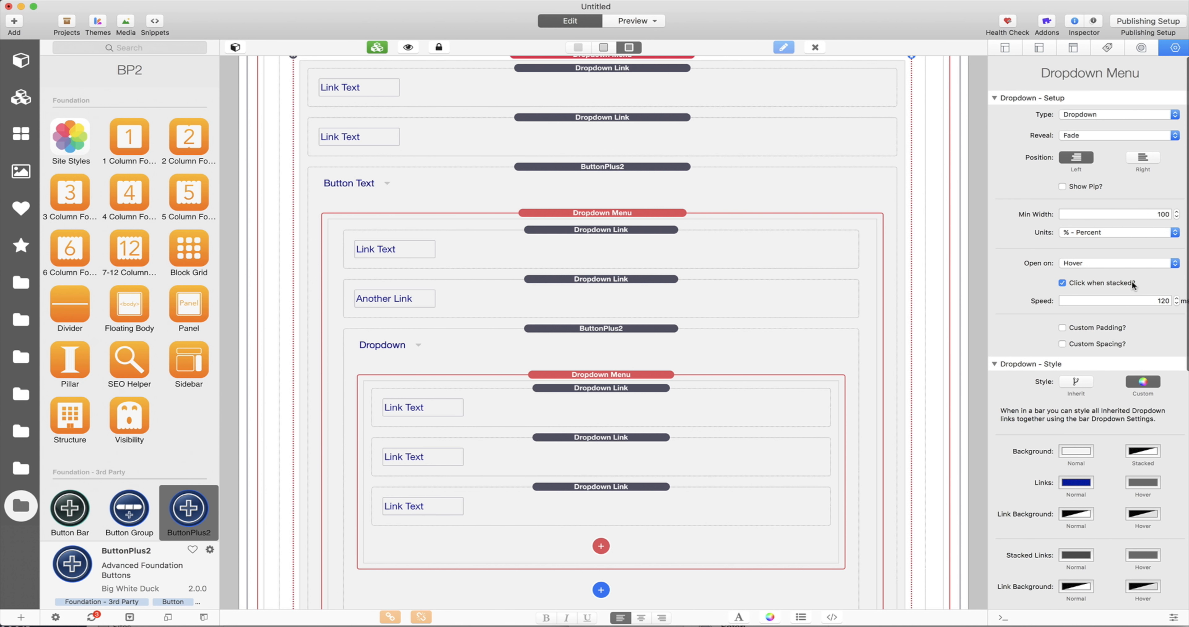
pyautogui.click(1123, 112)
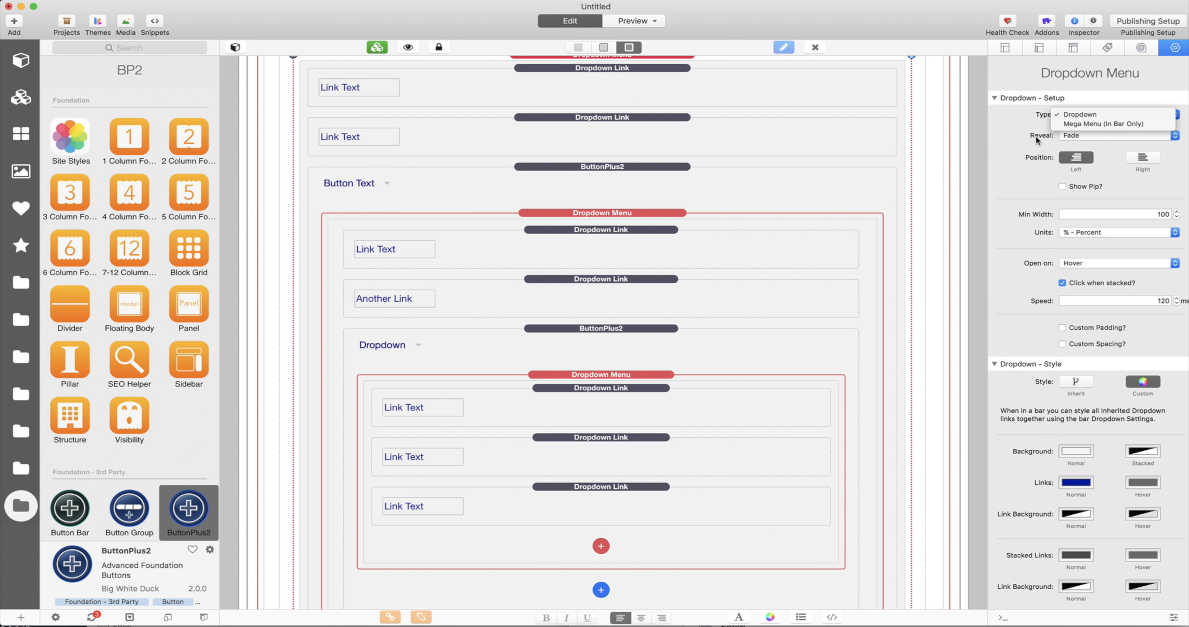
pyautogui.click(1018, 136)
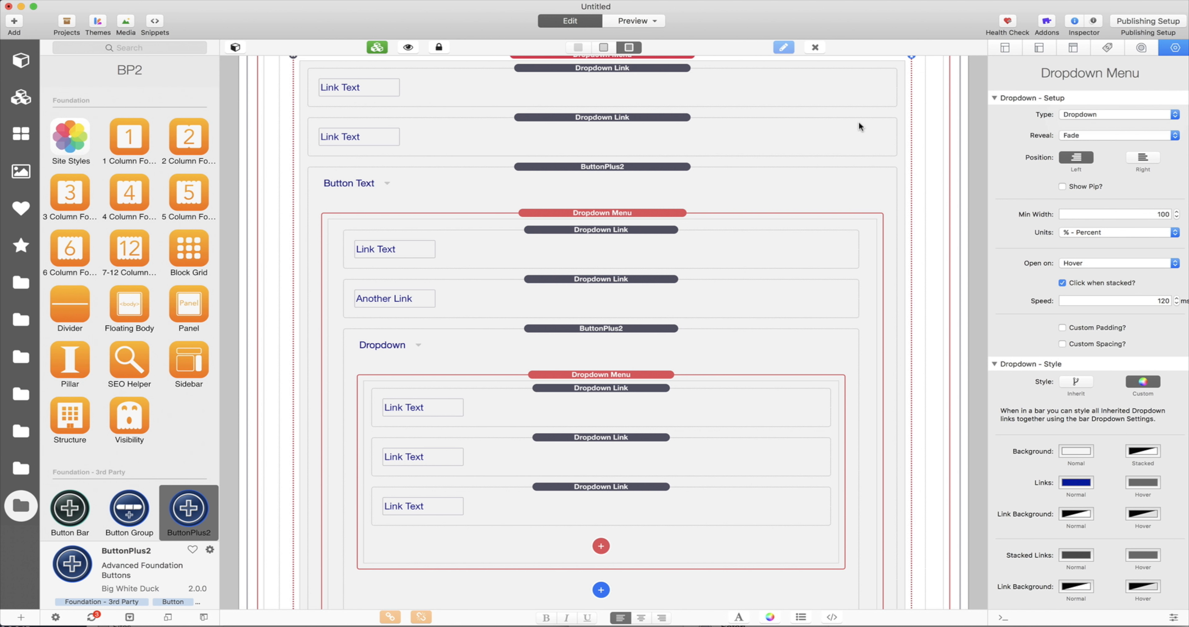